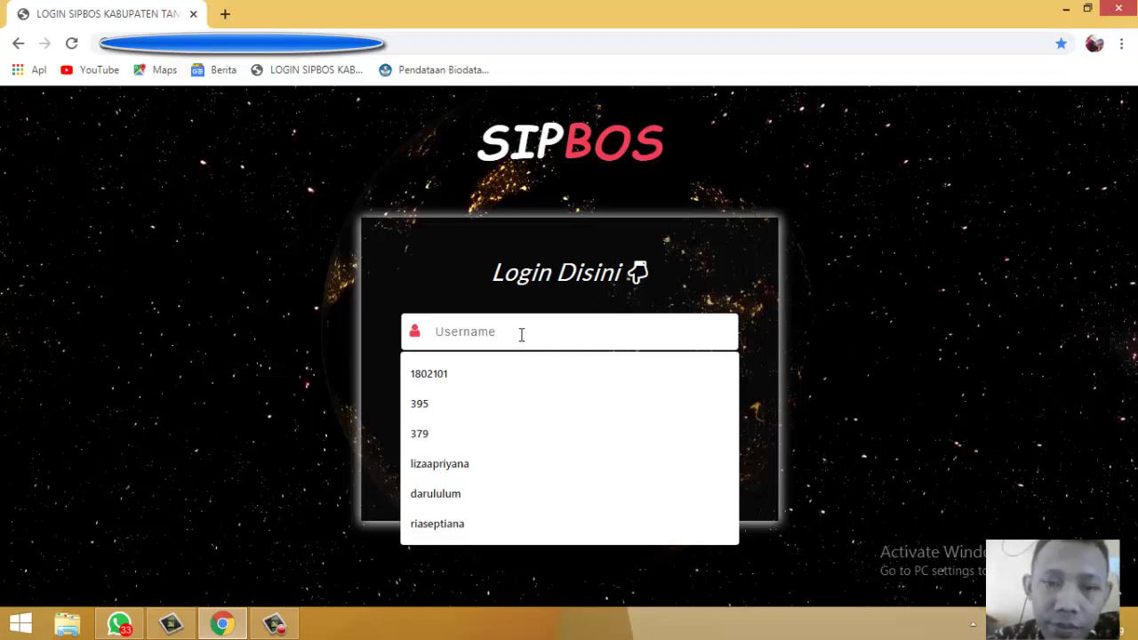
Step: Log in with the school's saved username from the suggestions and its password
left_click(425, 307)
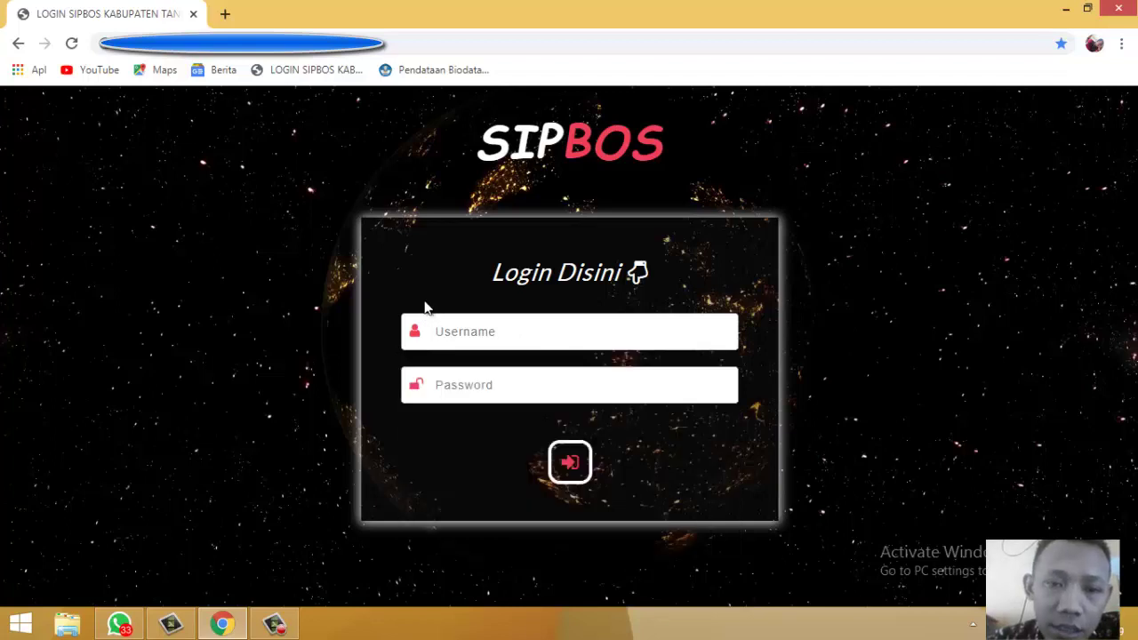
left_click(452, 339)
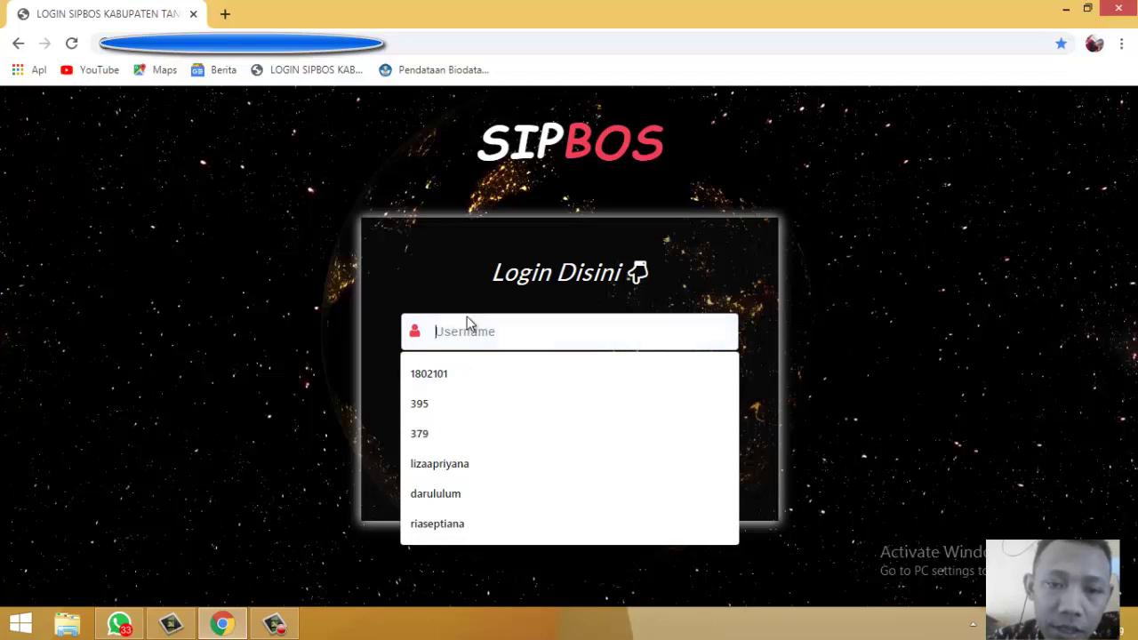
left_click(434, 442)
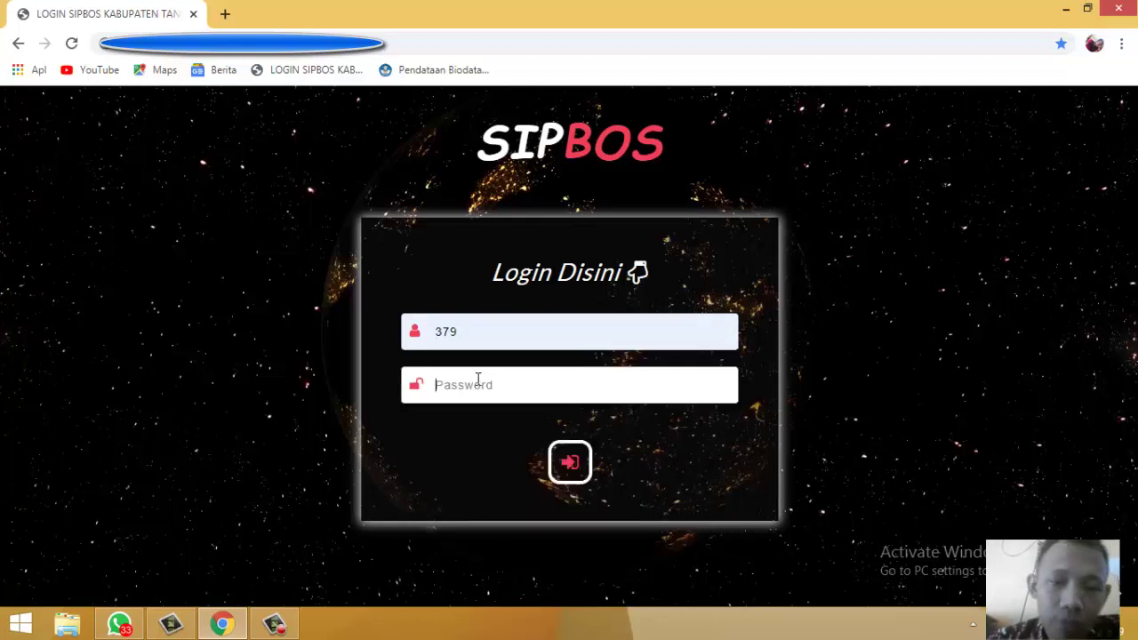
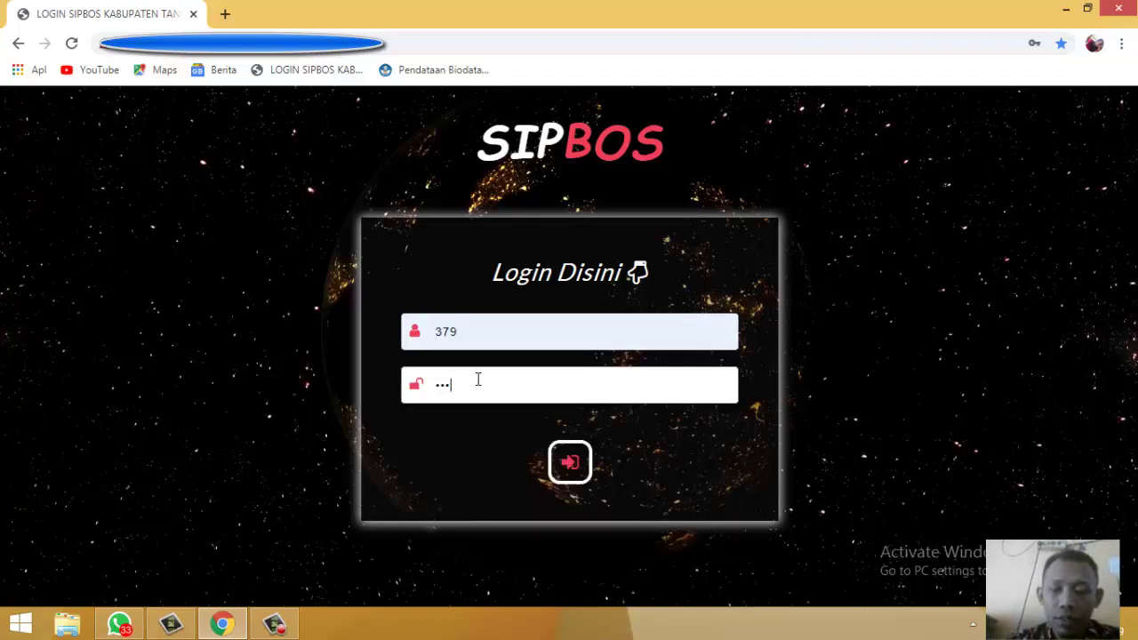
left_click(570, 462)
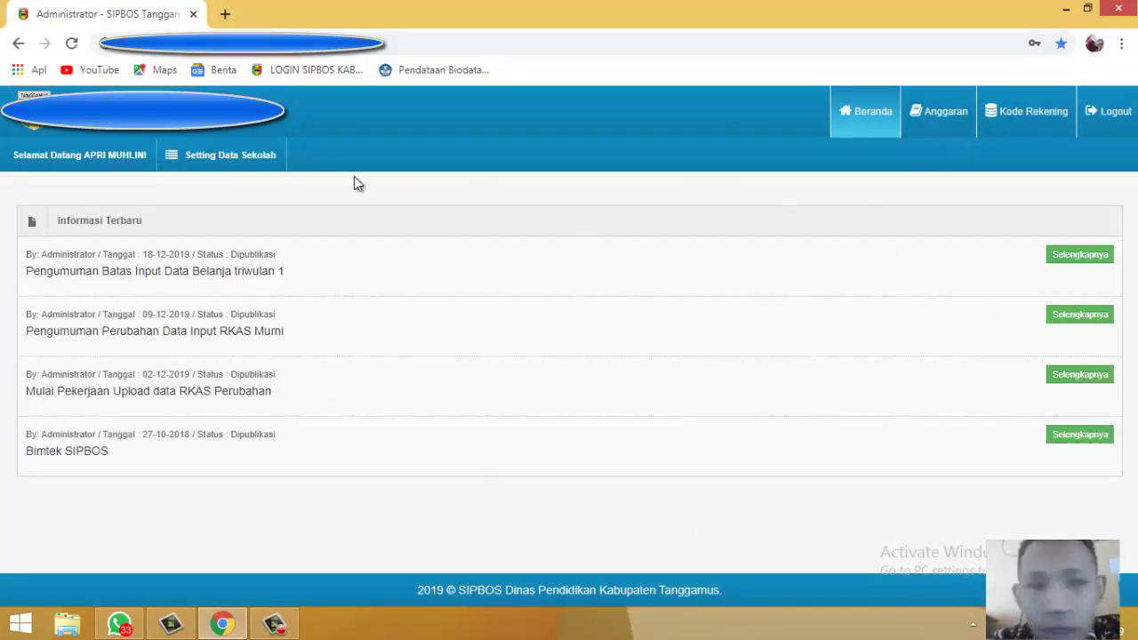
Step: Open Anggaran and review the 2019 Info BOS page: 70 students, 12 teachers, 56.000.000 funds
left_click(942, 119)
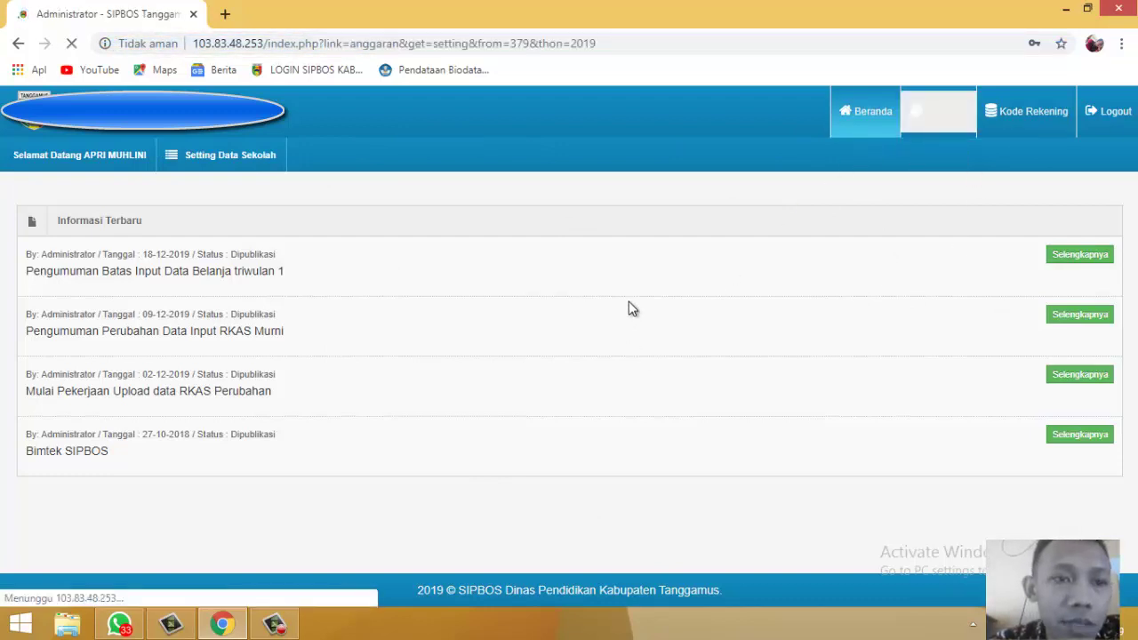
scroll(808, 275, "down", 2)
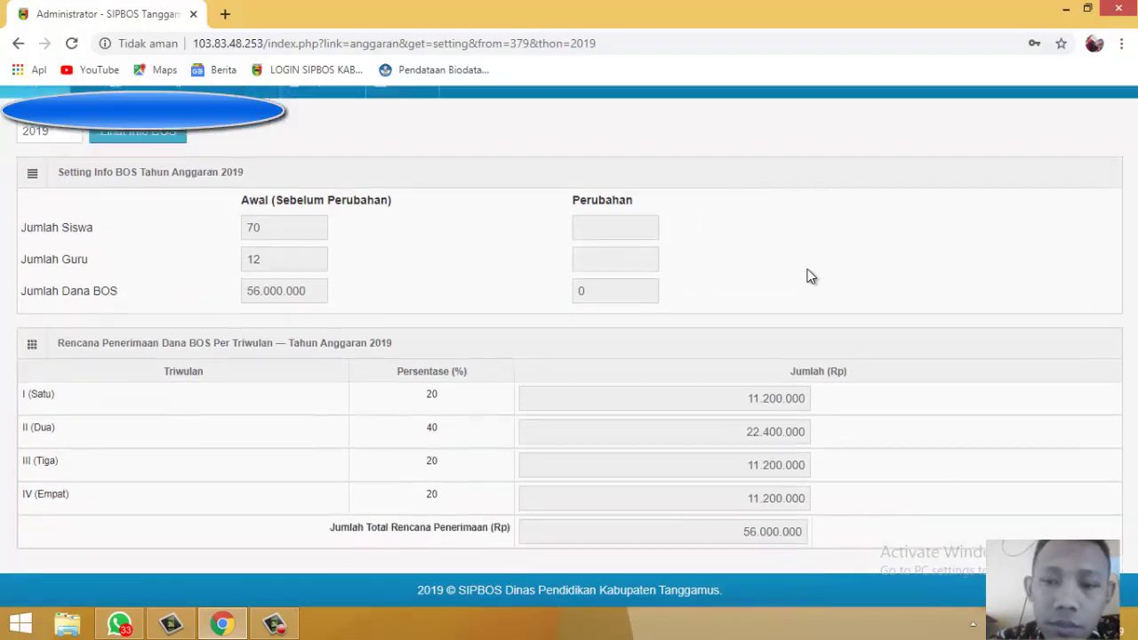
scroll(519, 426, "up", 2)
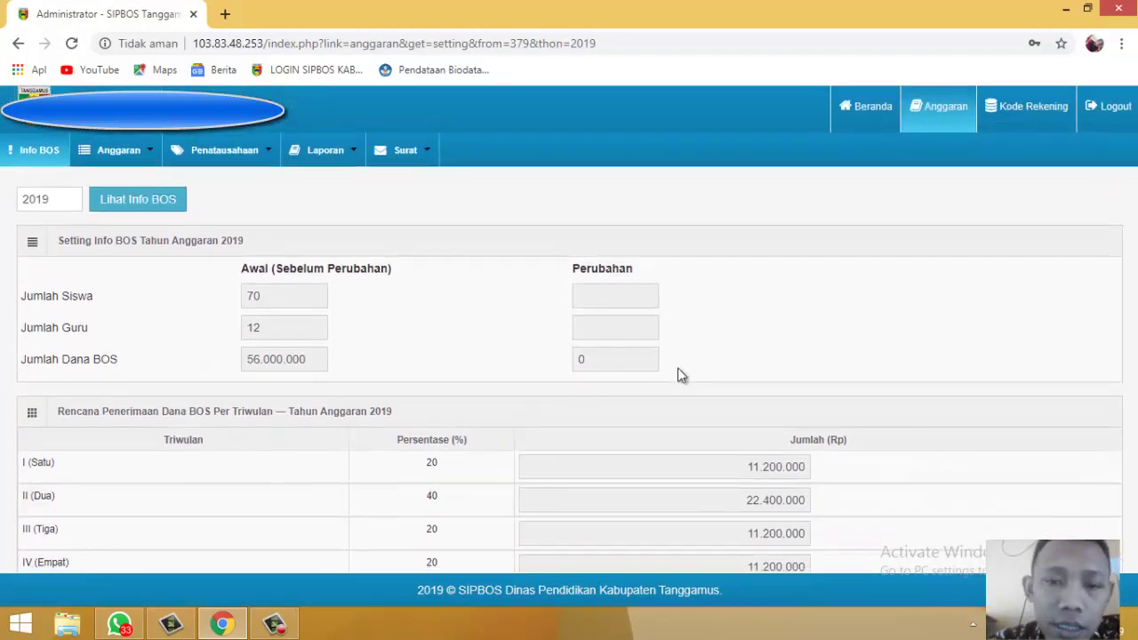
scroll(396, 295, "down", 2)
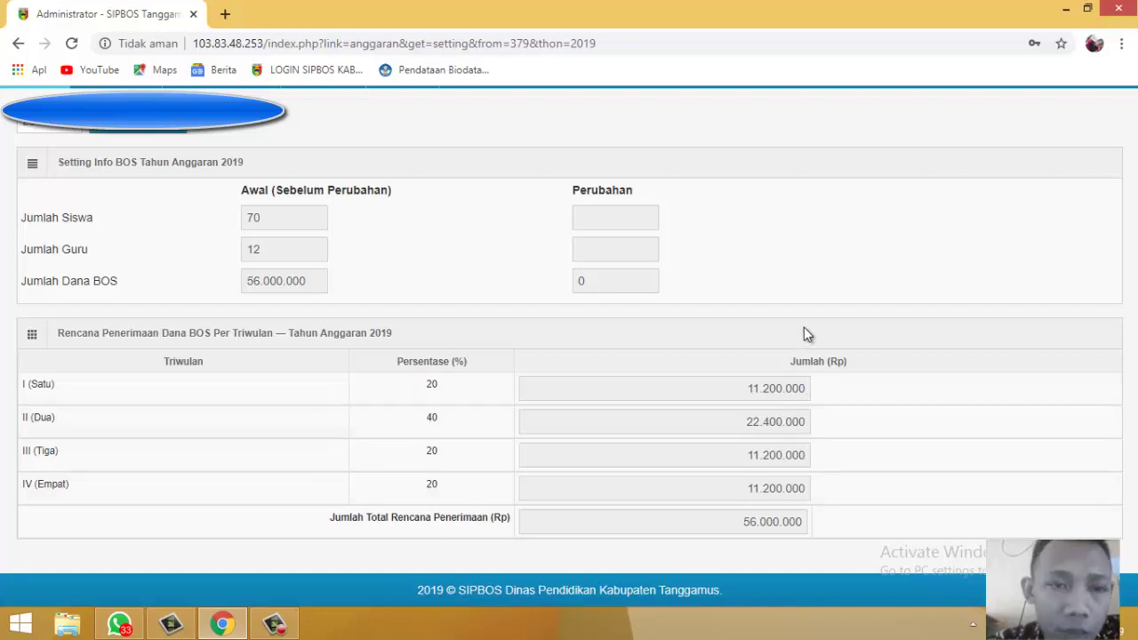
scroll(805, 327, "up", 1)
scroll(805, 318, "up", 1)
scroll(805, 313, "down", 1)
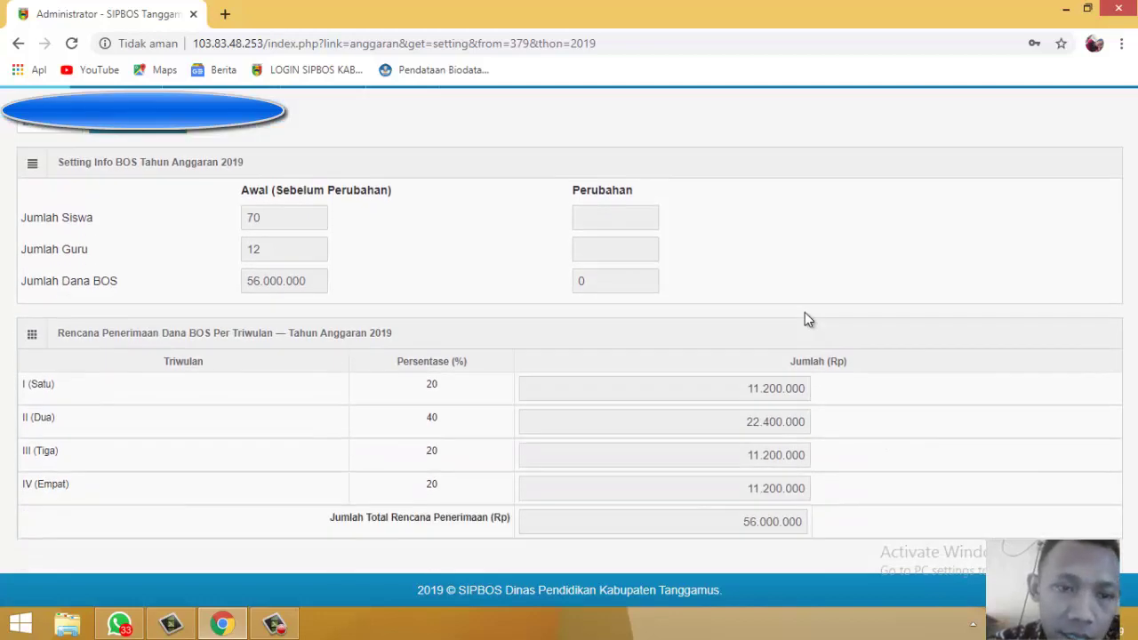
scroll(809, 319, "up", 1)
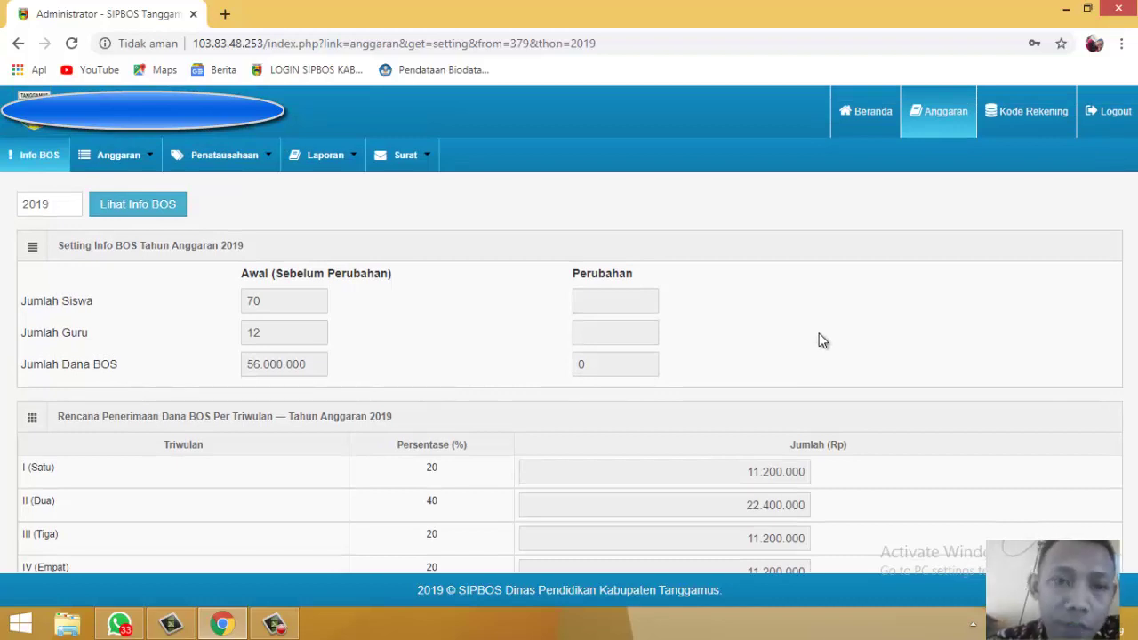
scroll(819, 341, "down", 1)
scroll(823, 342, "up", 1)
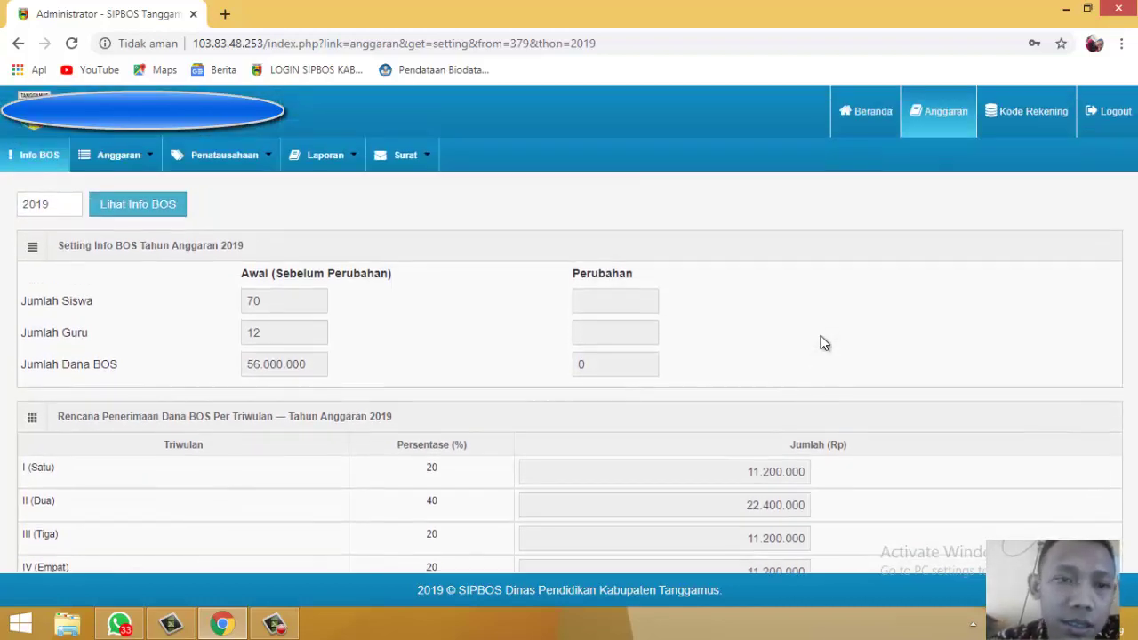
scroll(822, 343, "down", 1)
scroll(822, 344, "up", 1)
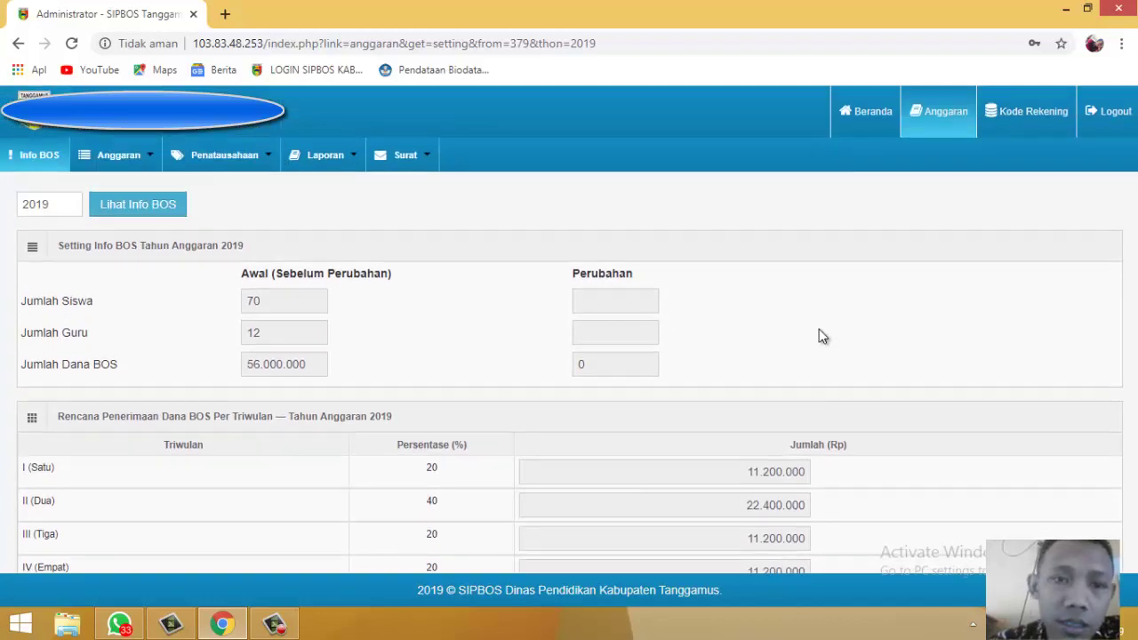
scroll(818, 330, "down", 1)
scroll(817, 325, "up", 1)
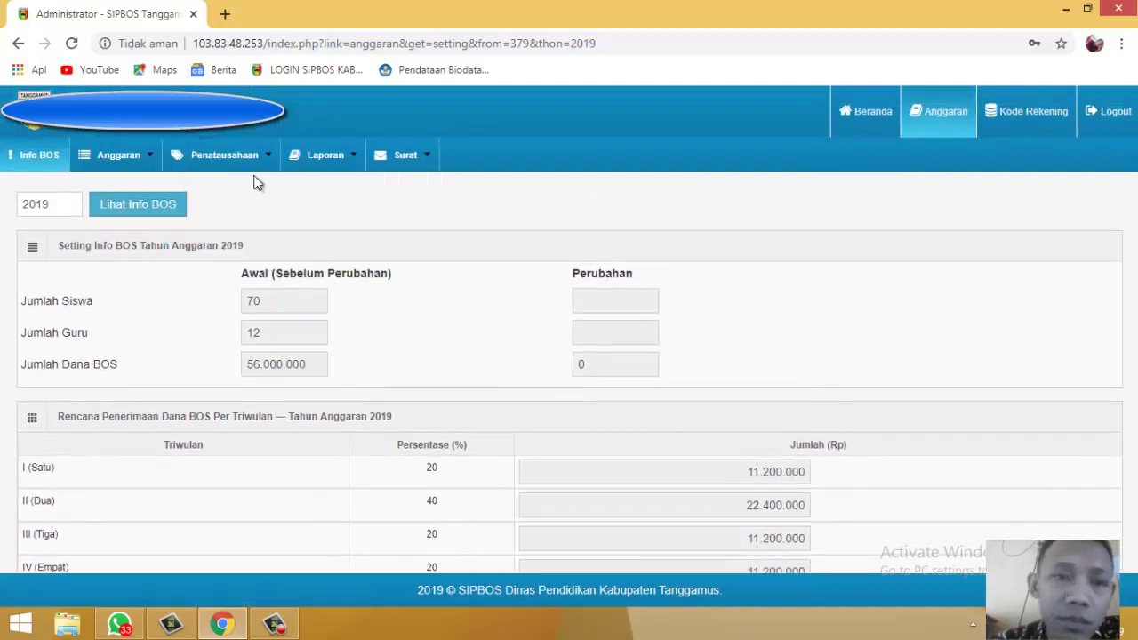
mouse_move(229, 203)
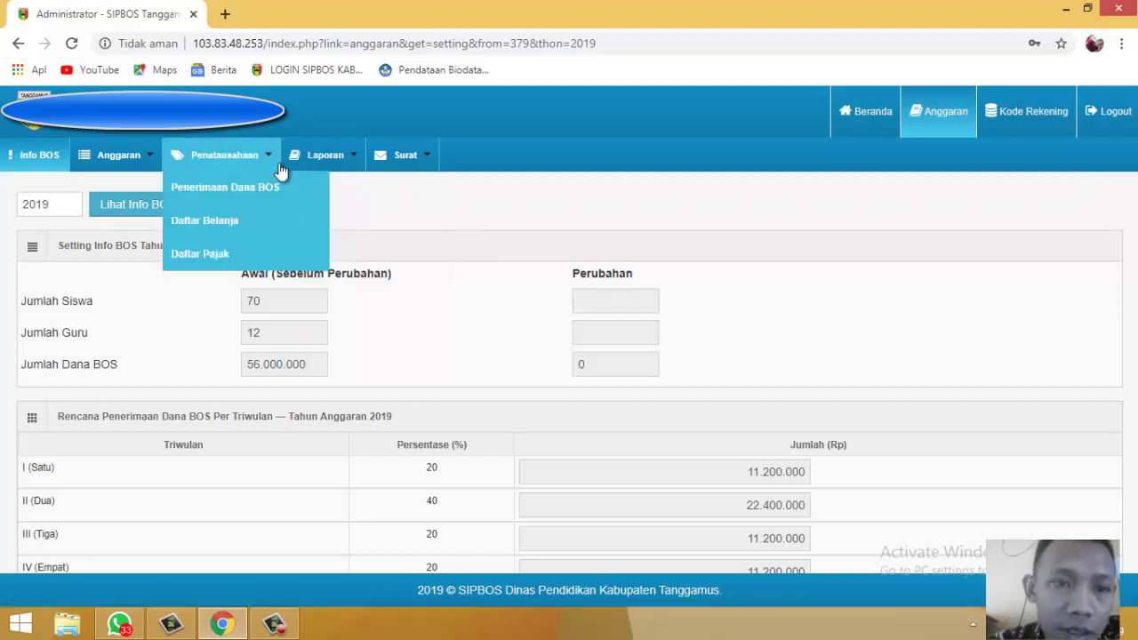
Step: Open Penerimaan Dana BOS and find the Triwulan I 11.200.000 receipt in the quarterly table
left_click(240, 188)
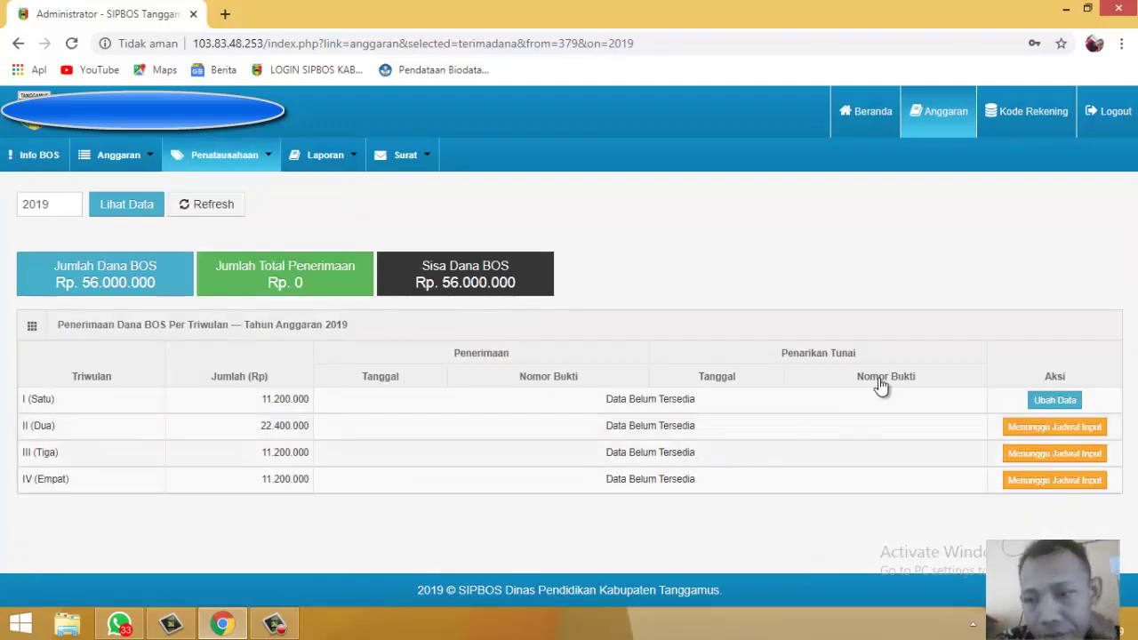
scroll(907, 333, "down", 1)
scroll(907, 333, "down", 1)
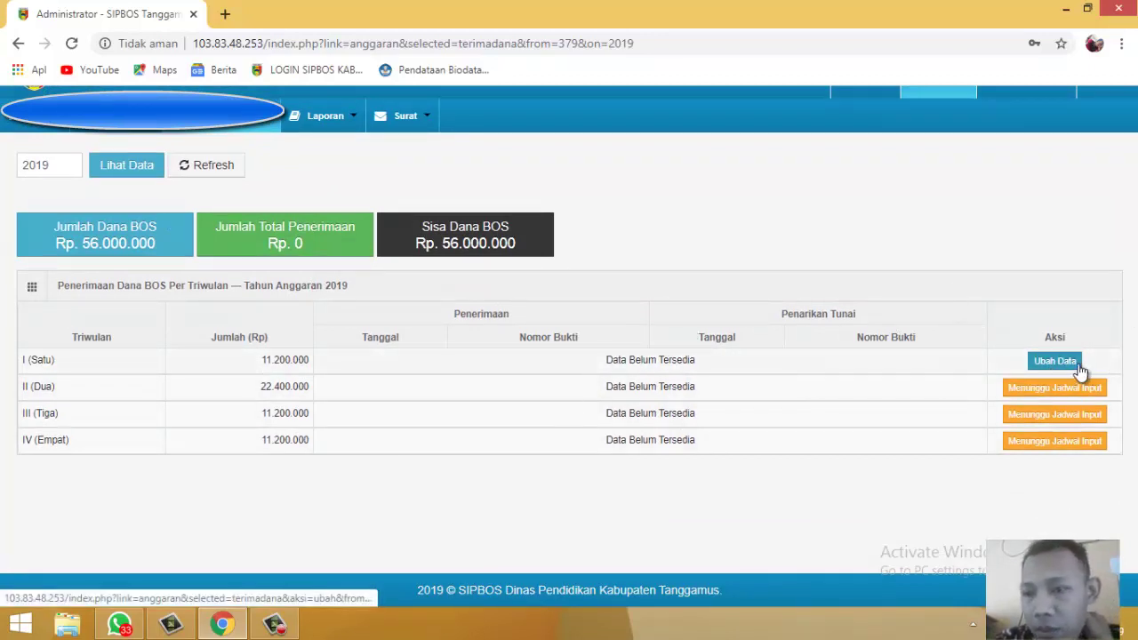
scroll(977, 281, "up", 1)
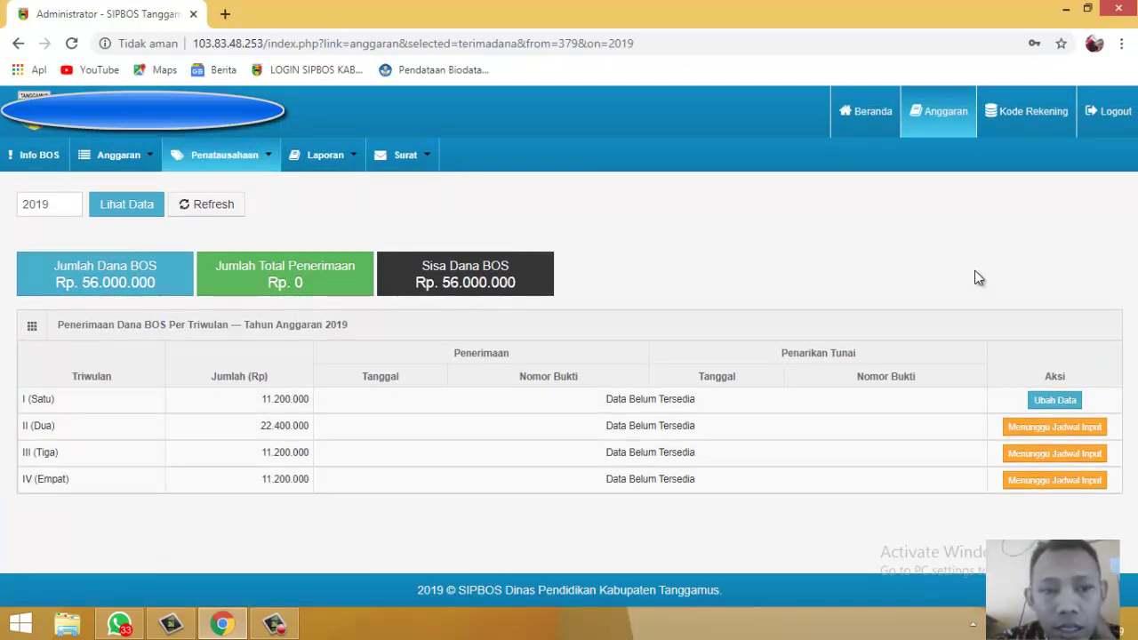
scroll(976, 273, "down", 1)
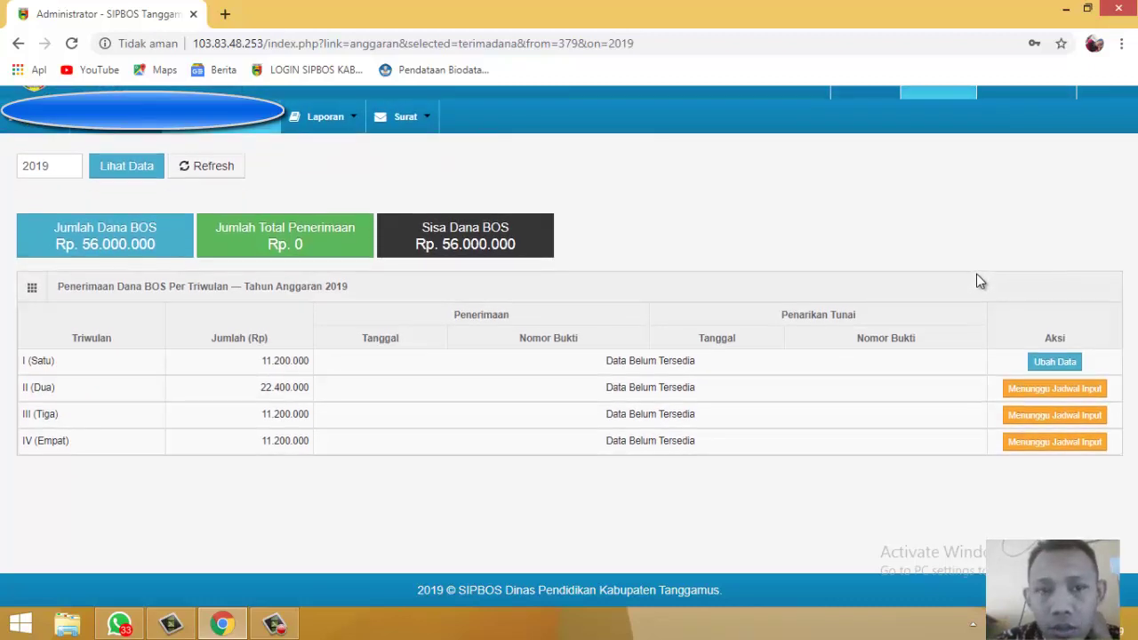
scroll(980, 281, "up", 1)
scroll(978, 280, "down", 1)
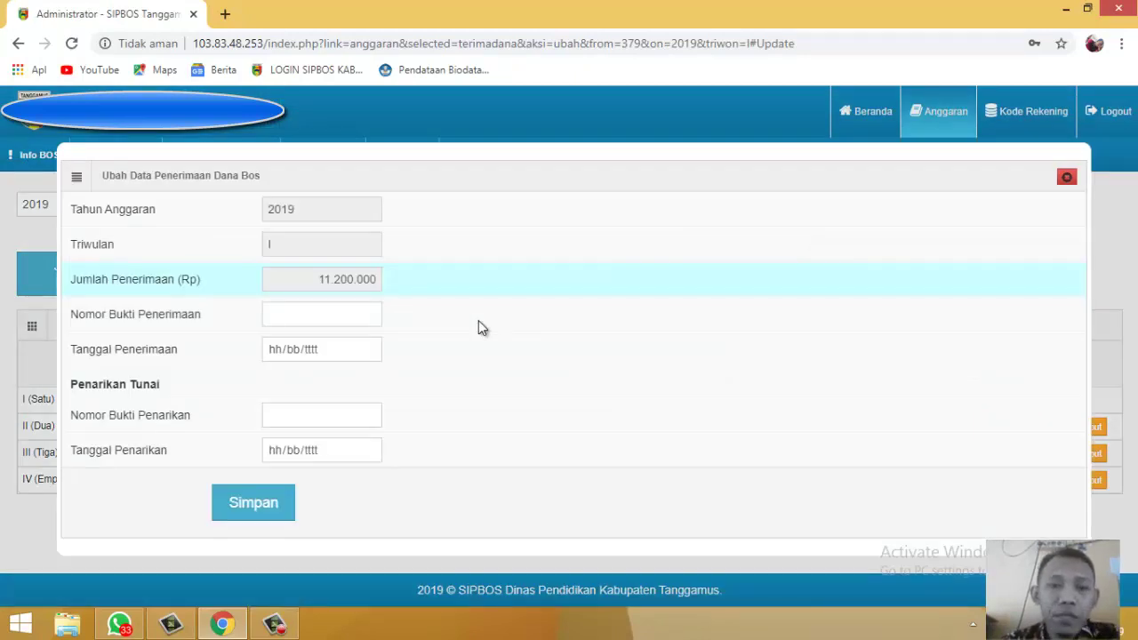
Step: Enter 'Penerimaan TW1/Kosek/Kocek/2019' as the Nomor Bukti Penerimaan
left_click(339, 310)
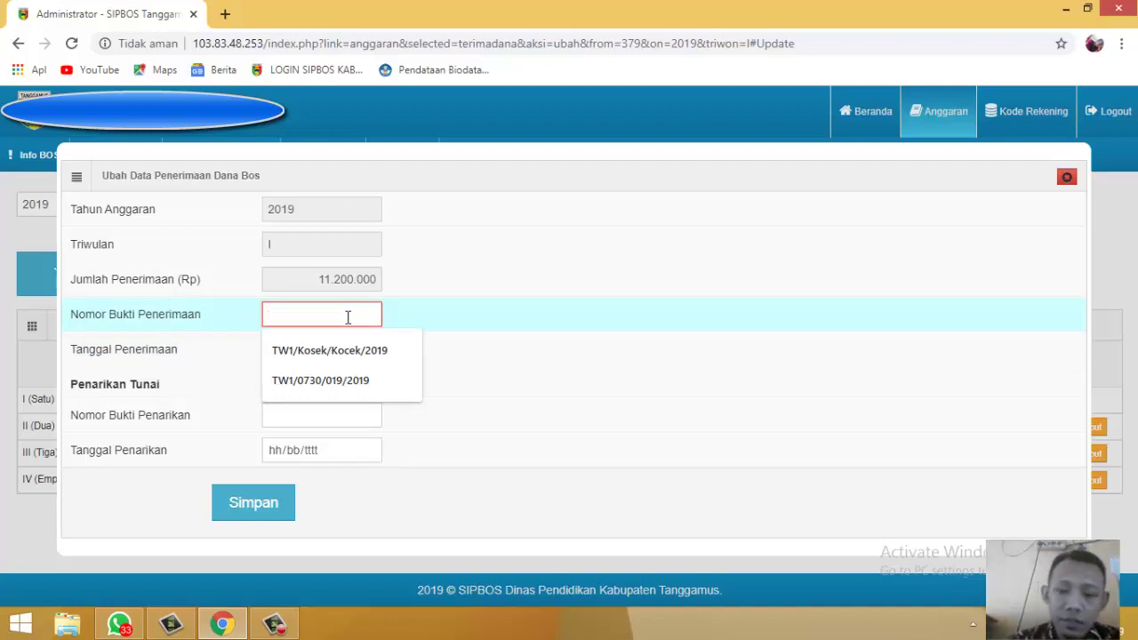
type("Penerima")
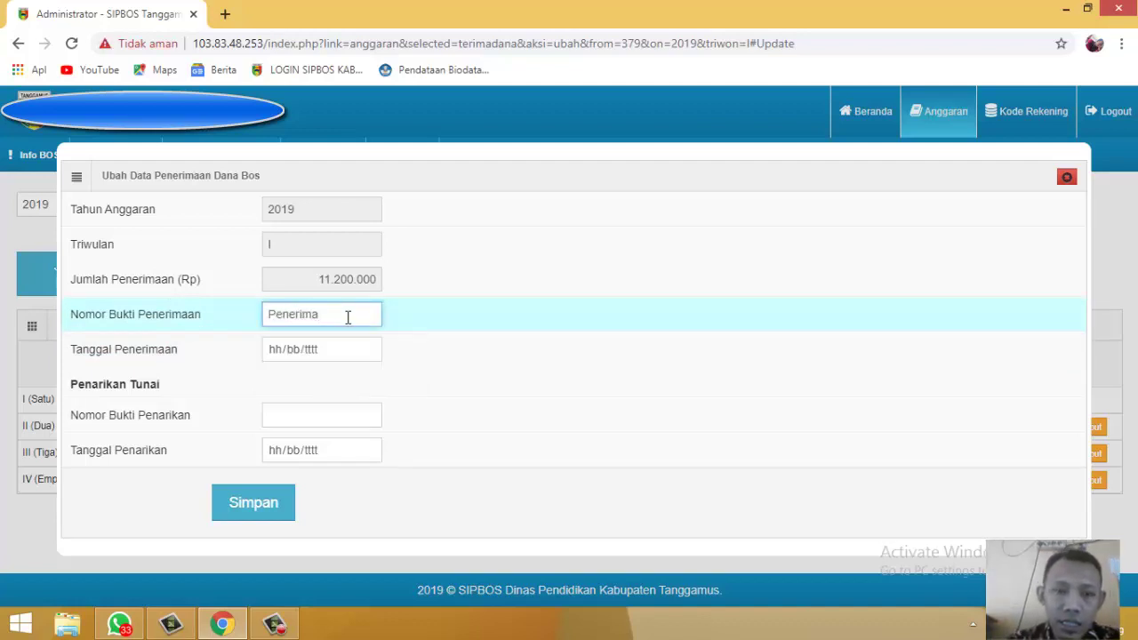
type("an TW")
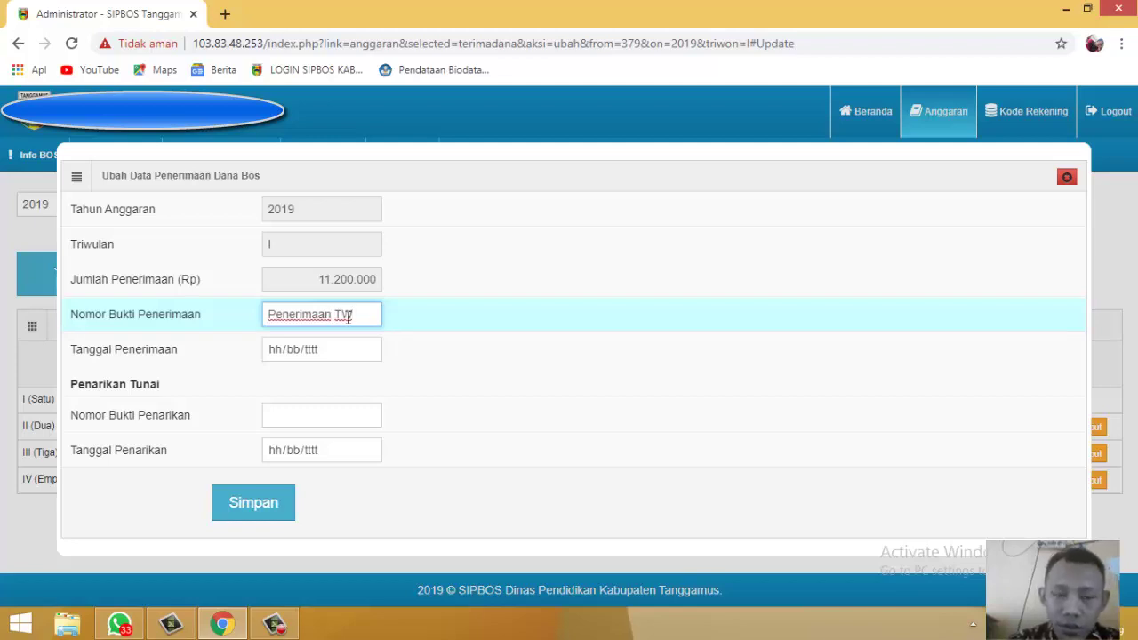
type("1")
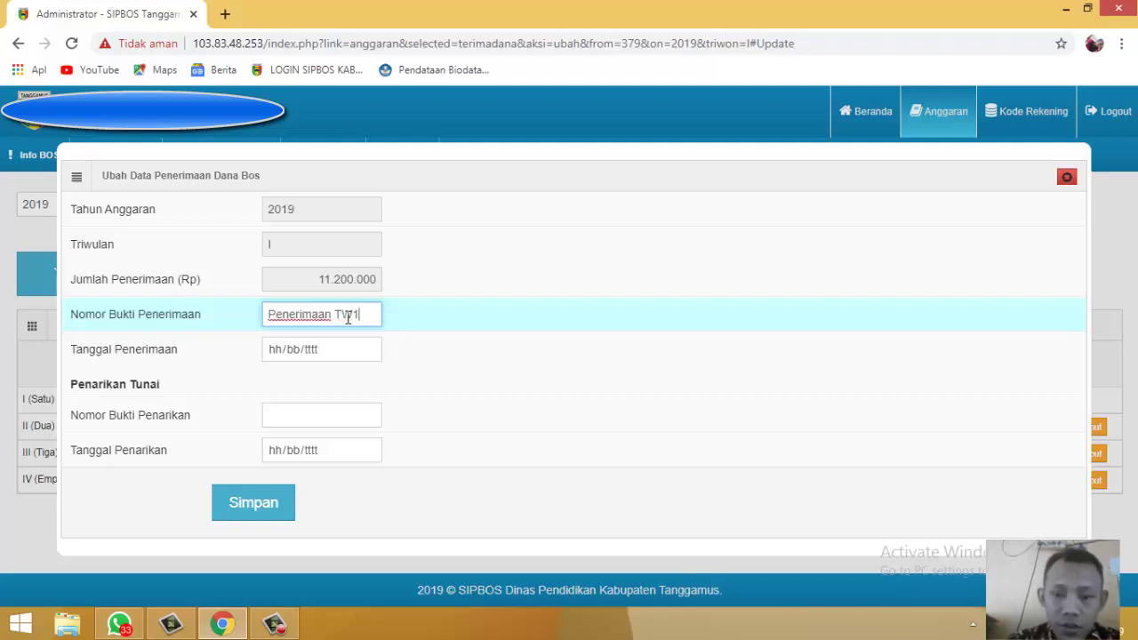
type("/Kode")
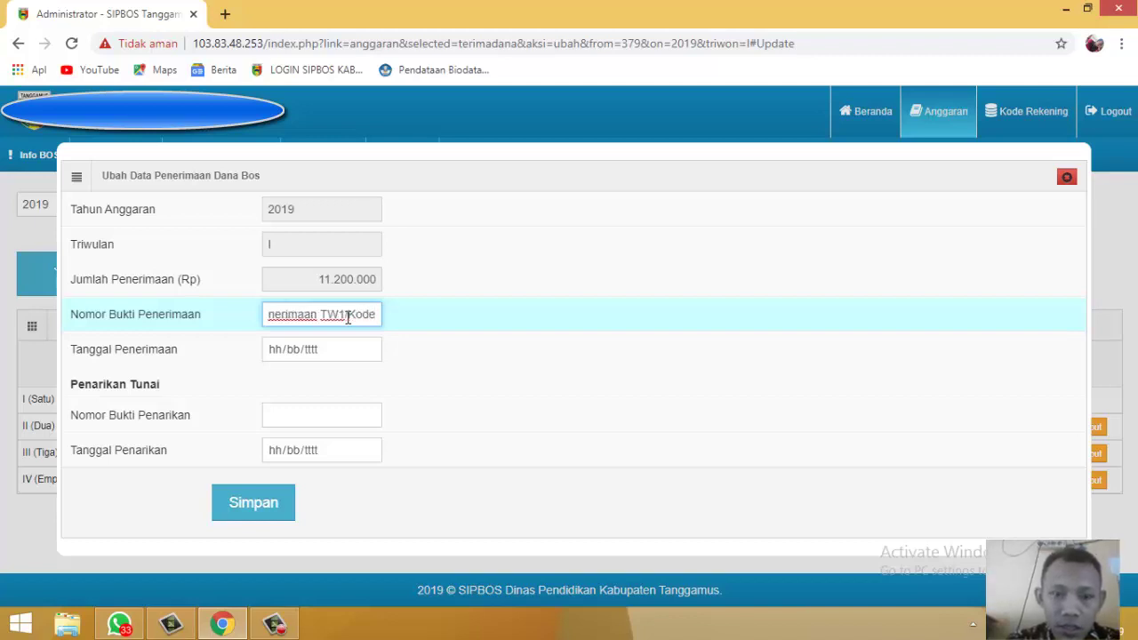
key("BackSpace")
key("BackSpace")
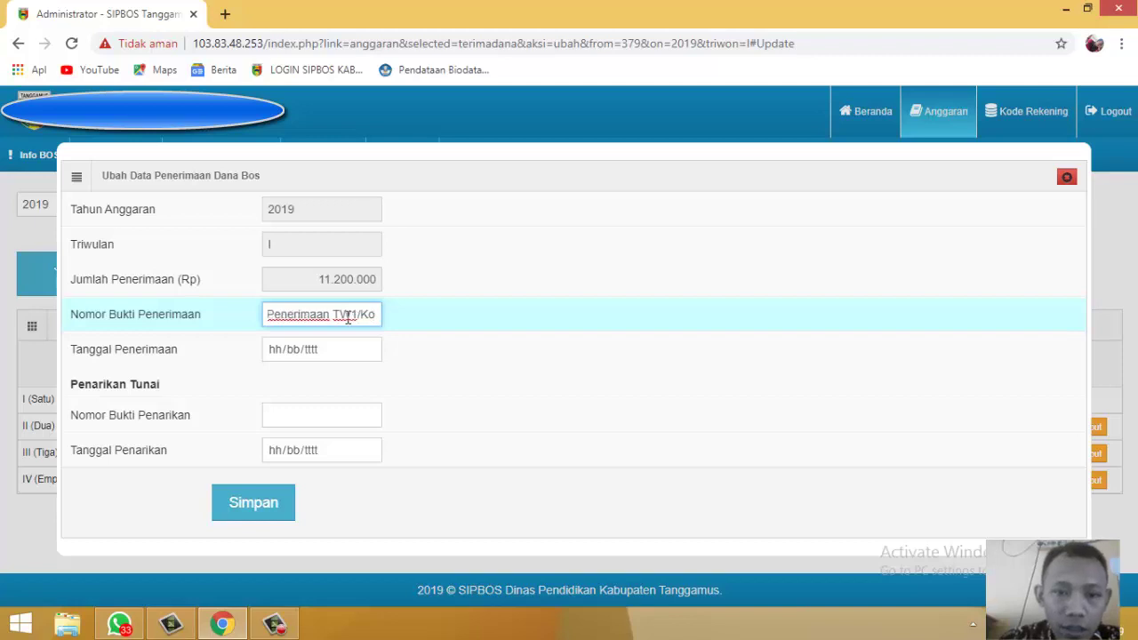
type("sek")
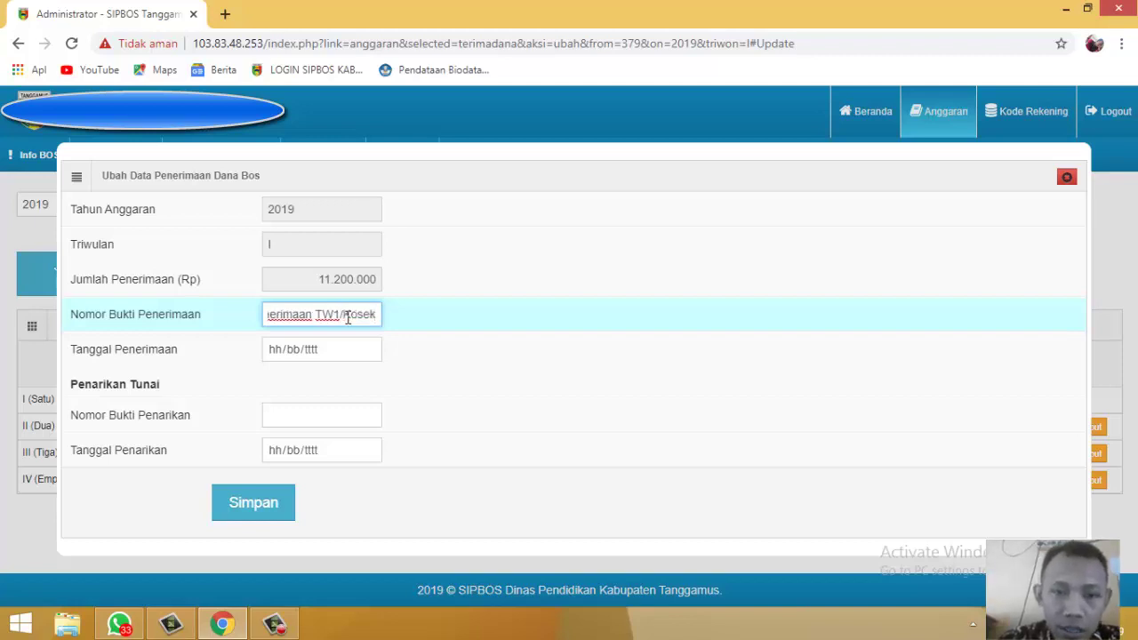
type("/")
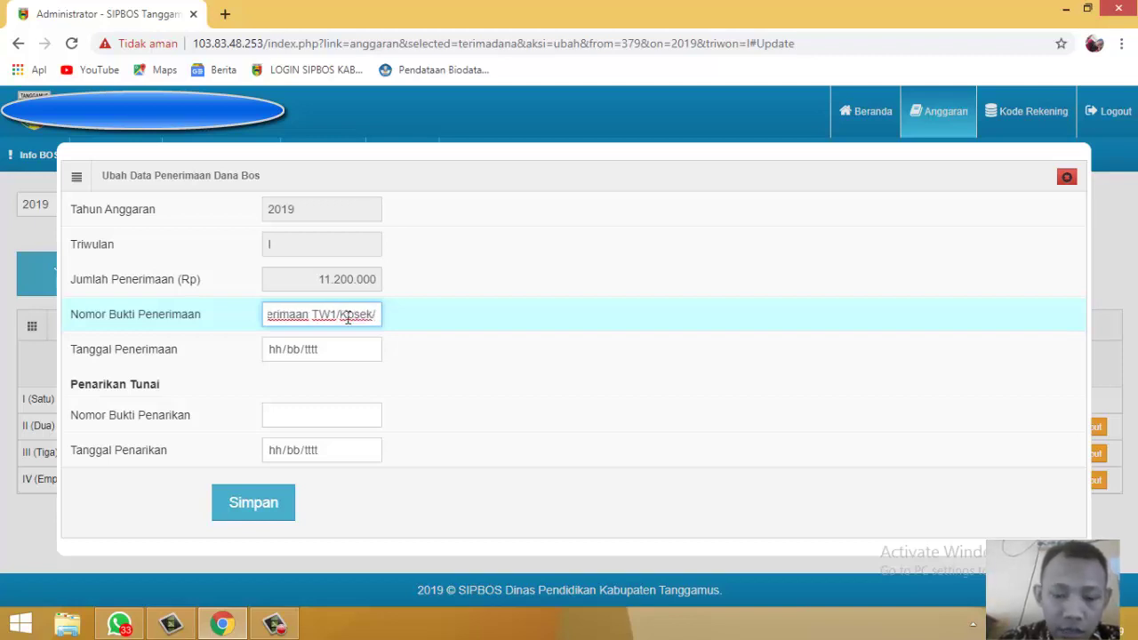
type("Koce")
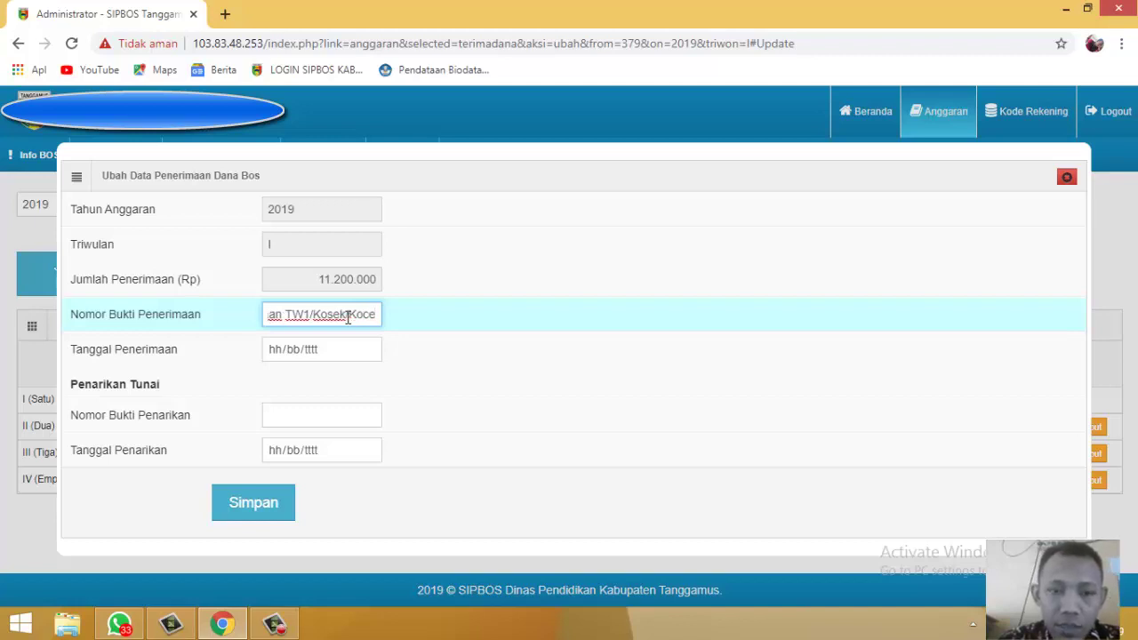
type("k")
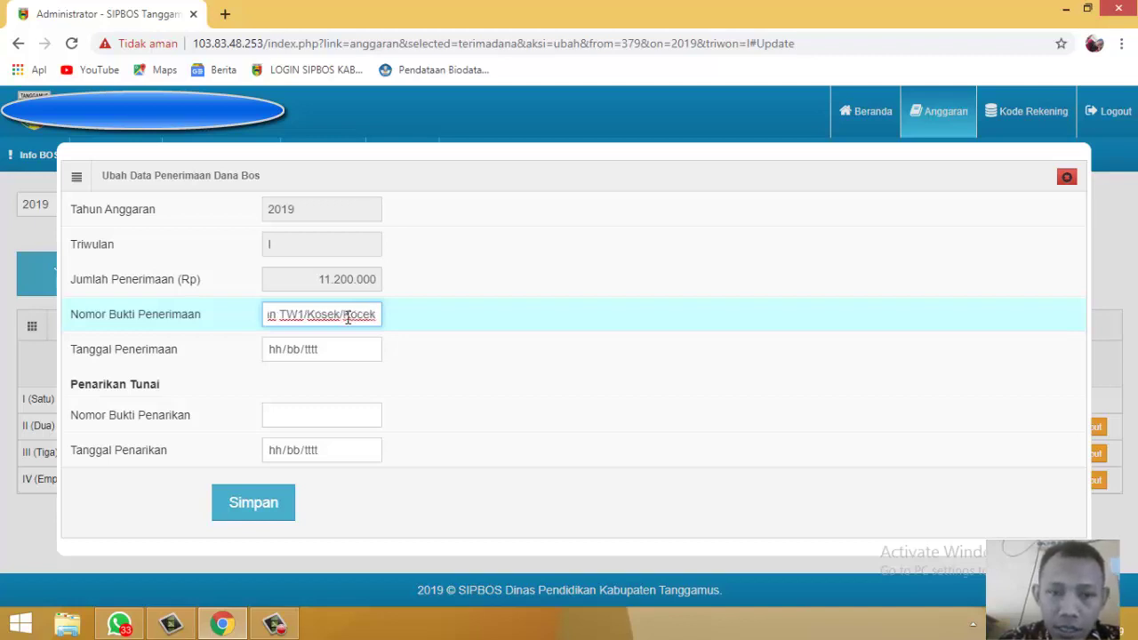
type("/")
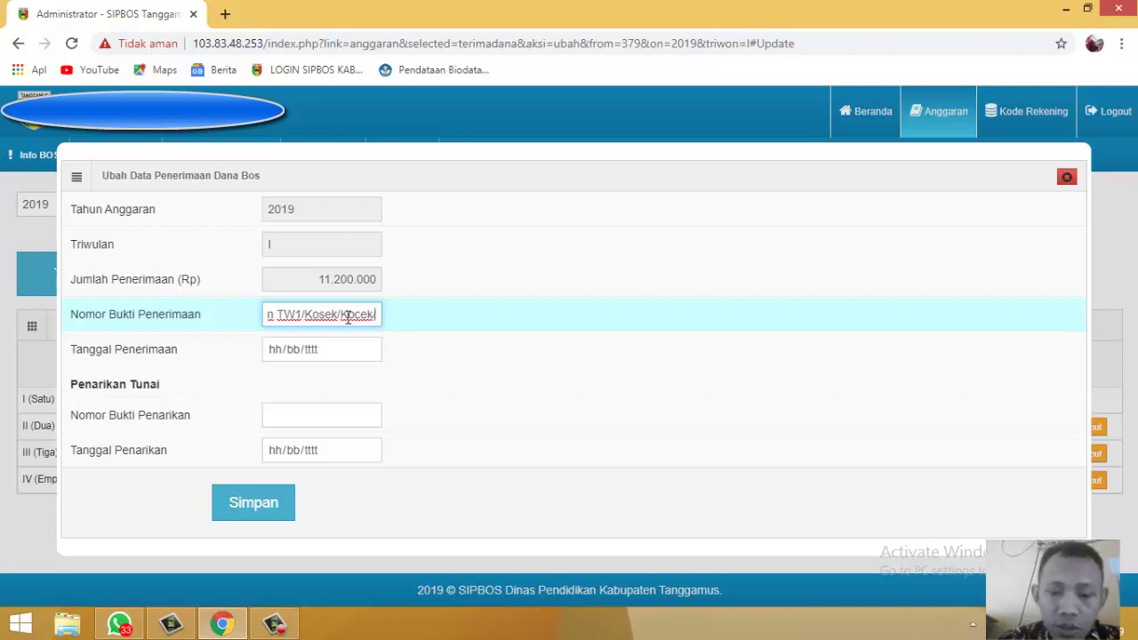
type("2019")
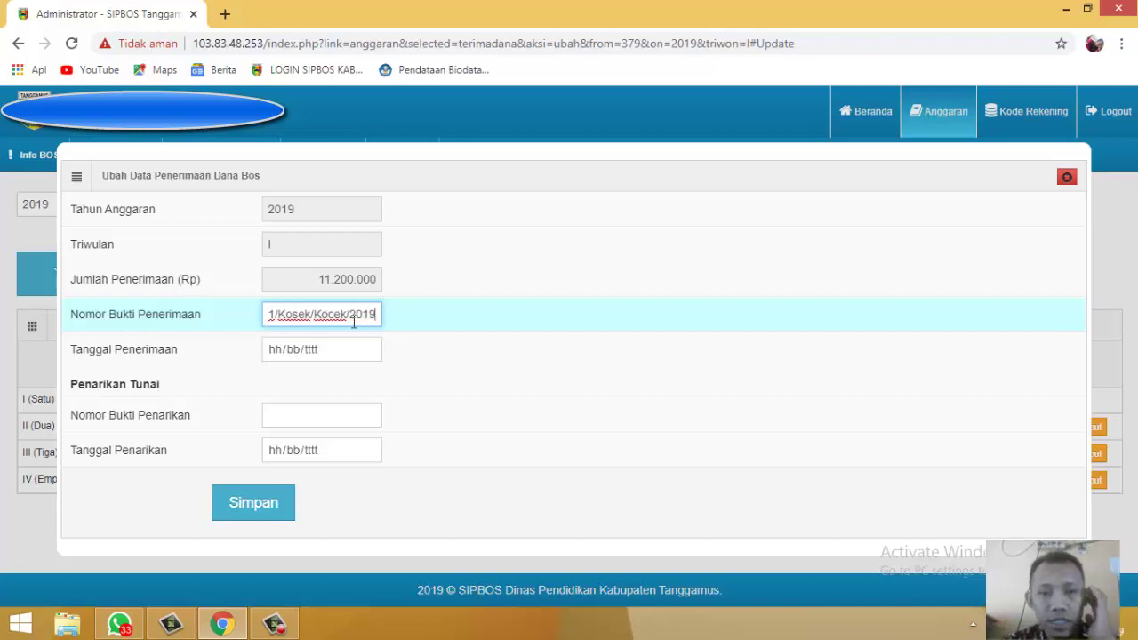
left_click_drag(378, 314, 243, 320)
left_click(266, 314)
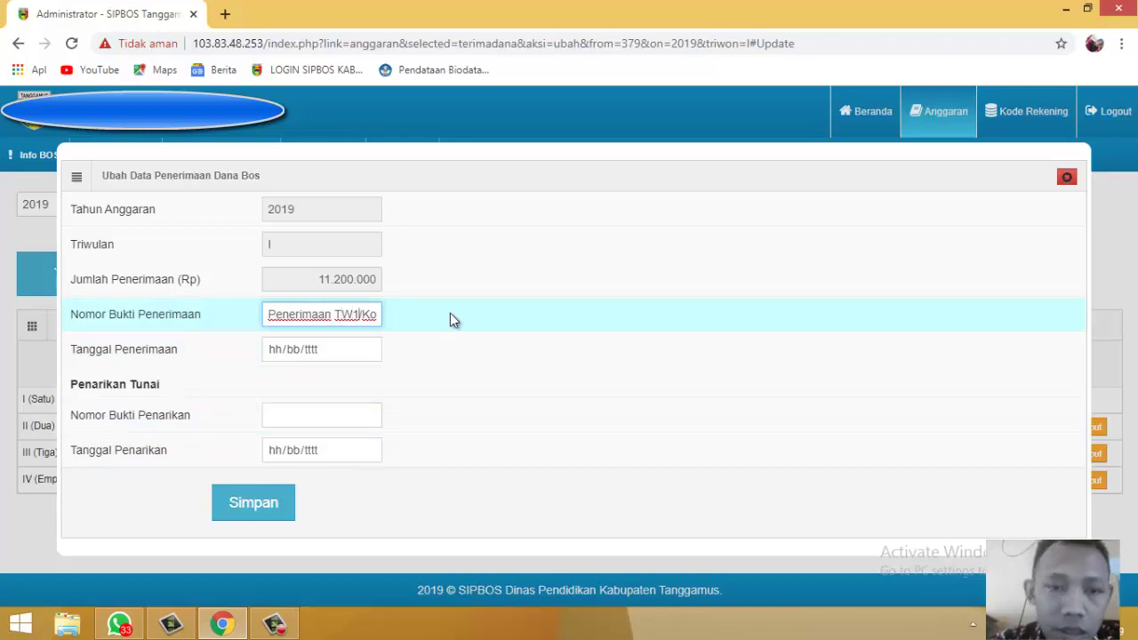
key("End")
type("/Koce")
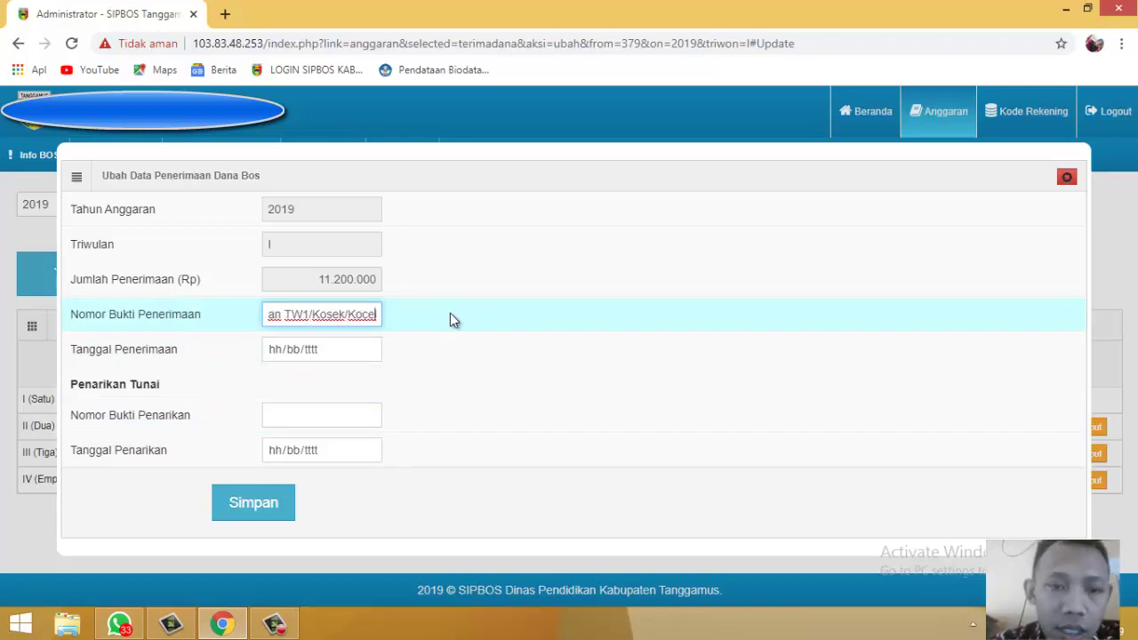
type("k/2019")
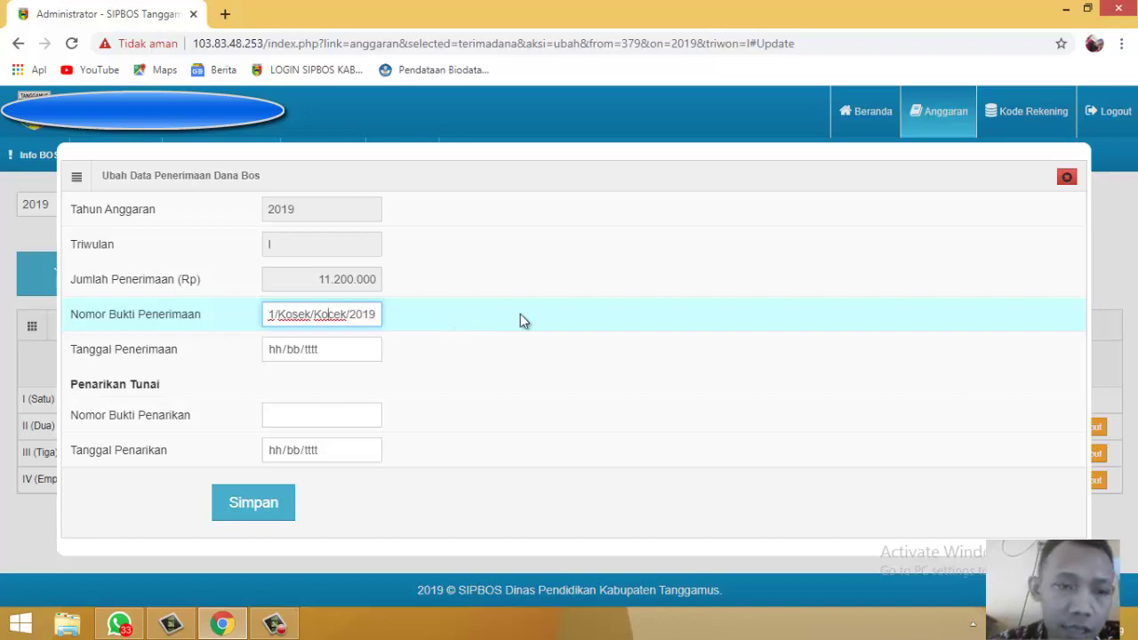
Step: Pick 23 March 2019 as the quarter I Tanggal Penerimaan in the calendar
left_click(286, 355)
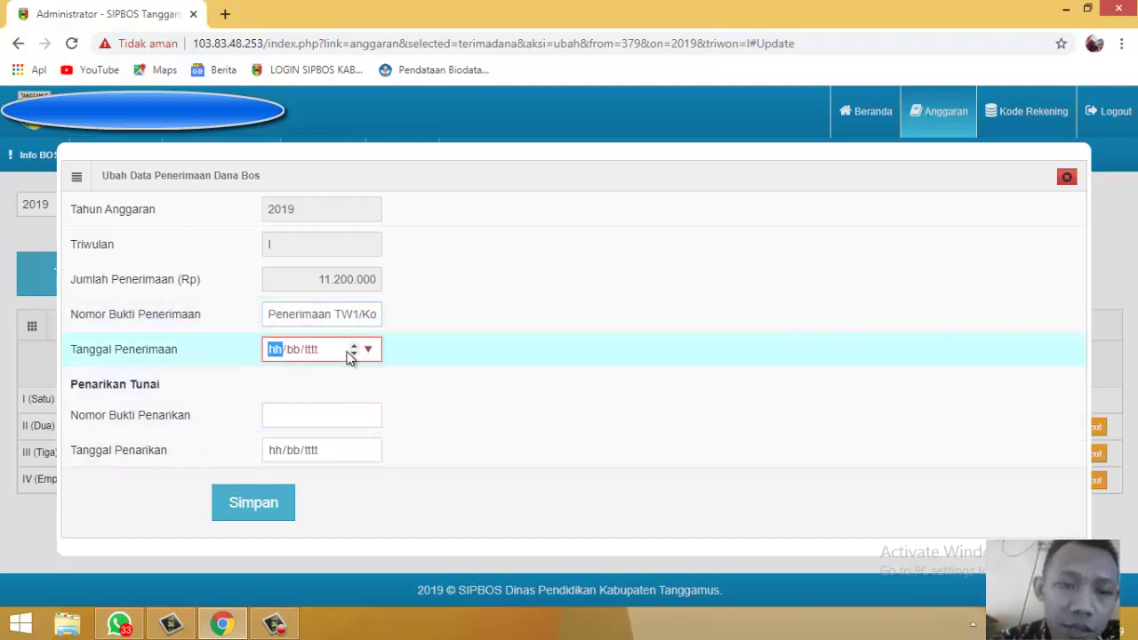
left_click(321, 348)
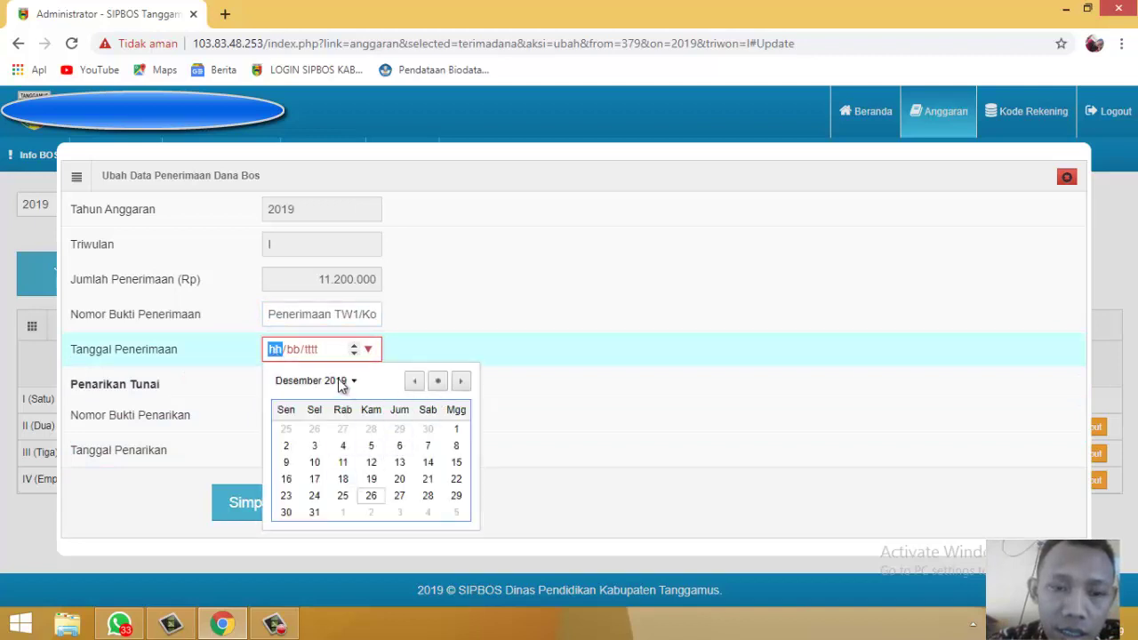
left_click(341, 382)
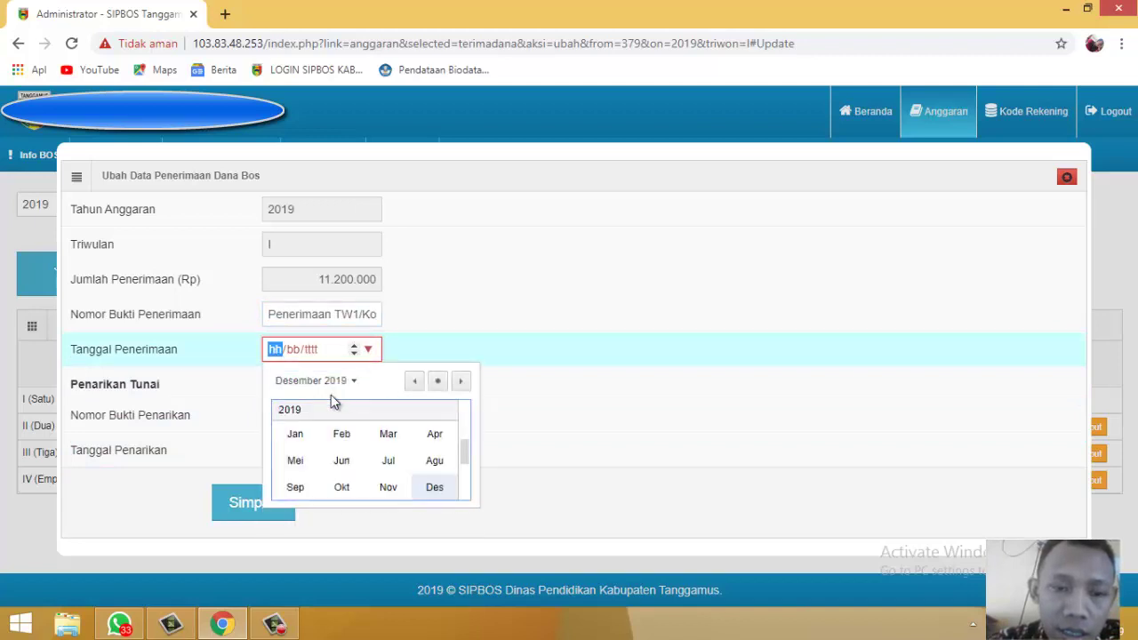
left_click(389, 435)
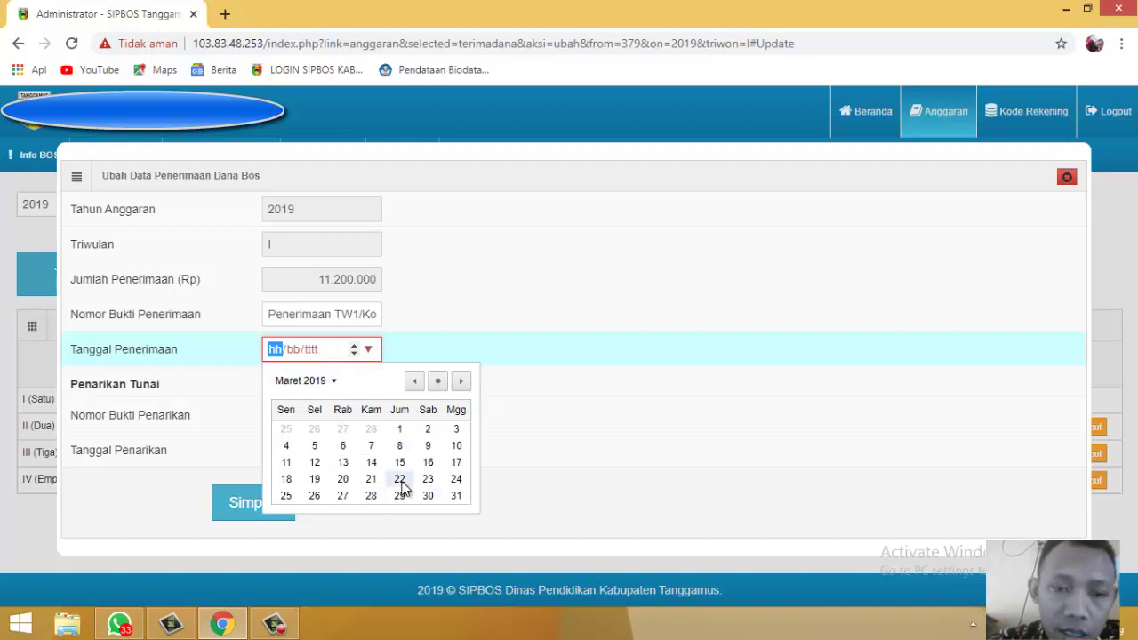
left_click(429, 482)
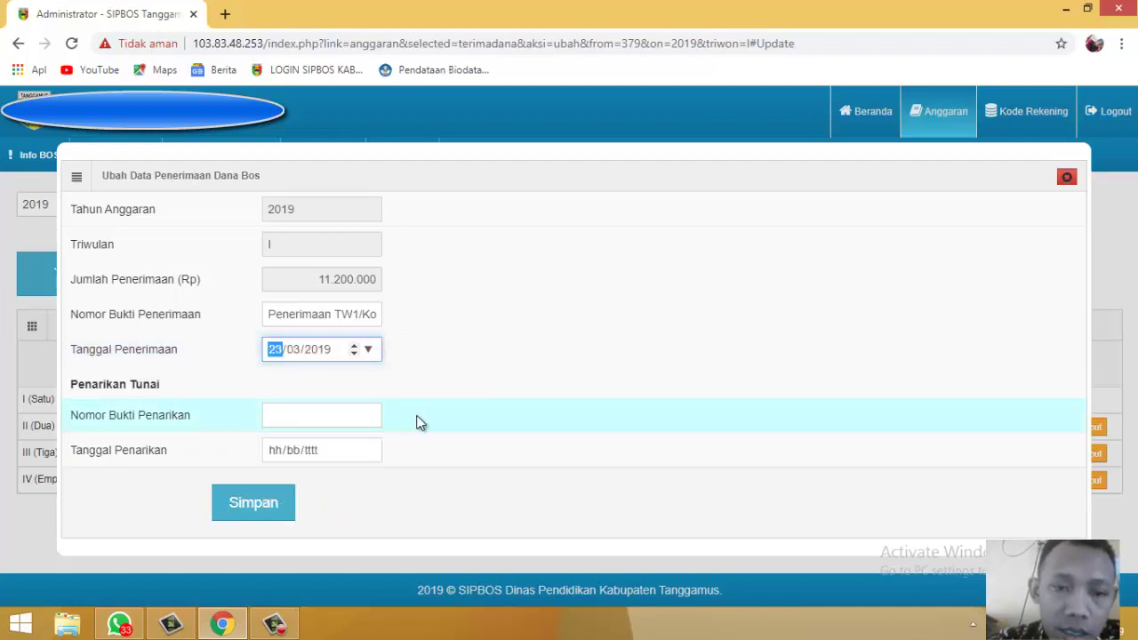
left_click(347, 415)
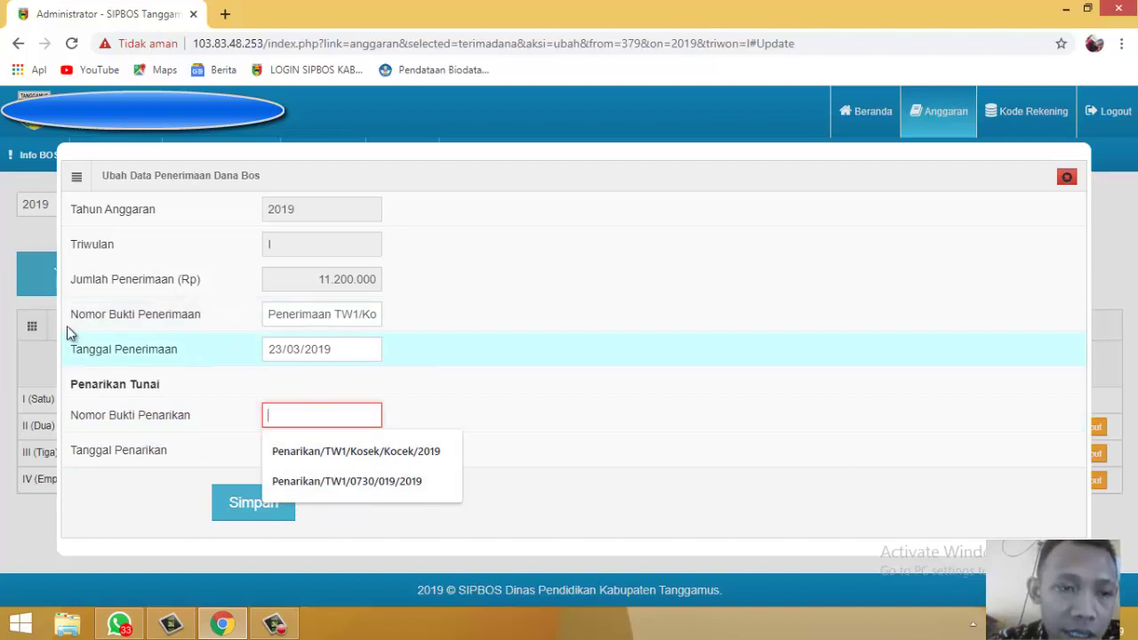
Step: Fill withdrawal number Penarikan/TW1/Kosek/Kocek/2019, set withdrawal date 26/12/2019, and save
left_click(302, 453)
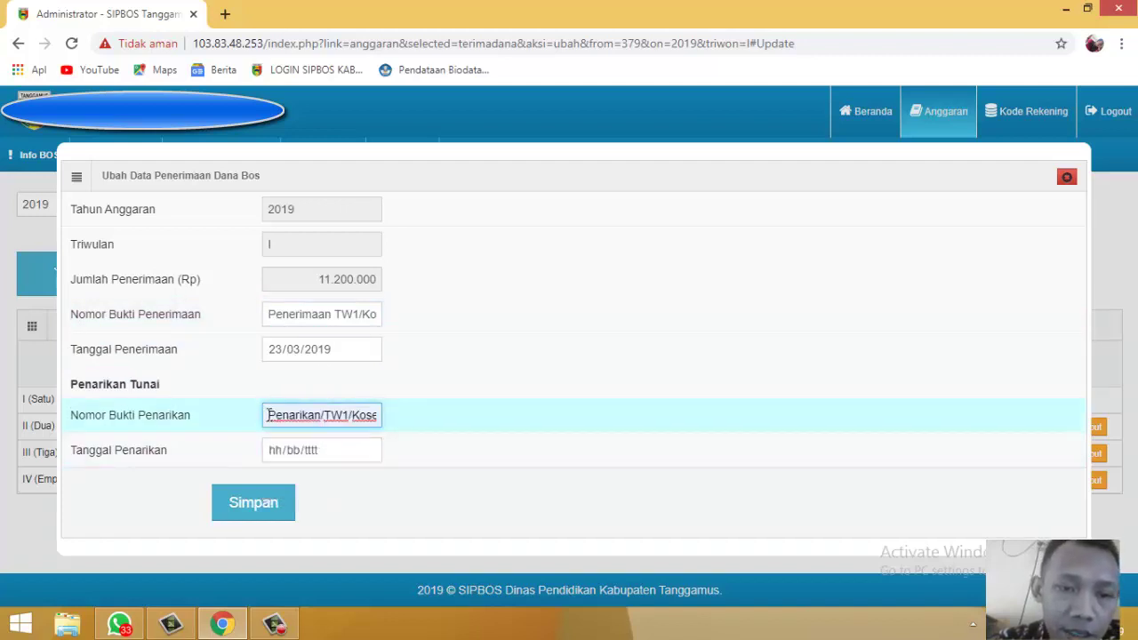
left_click(335, 456)
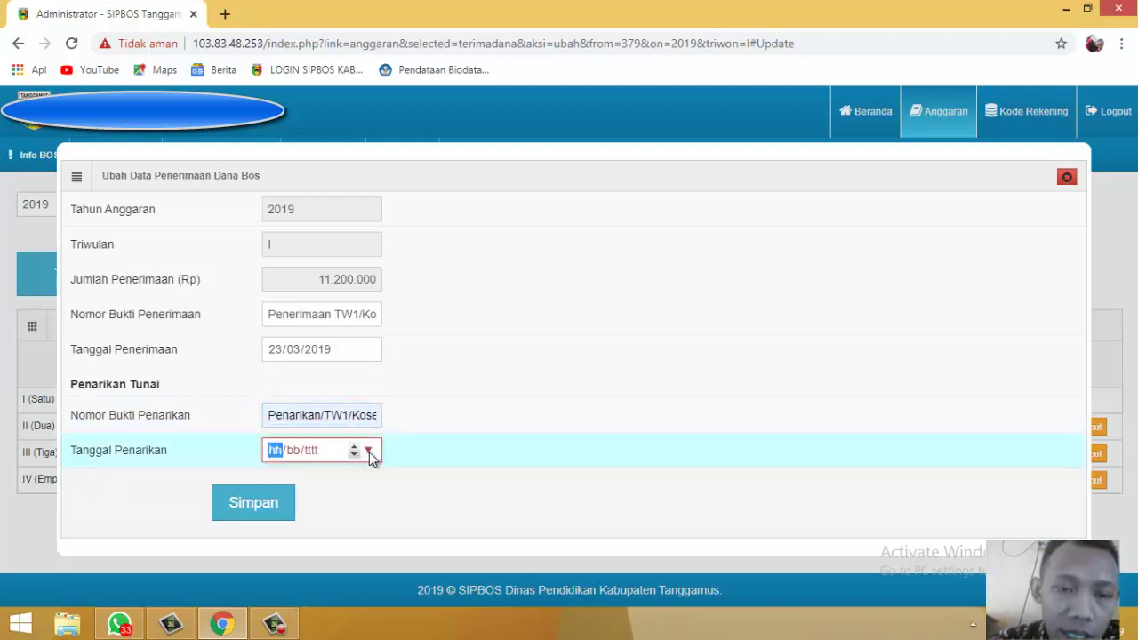
left_click(368, 451)
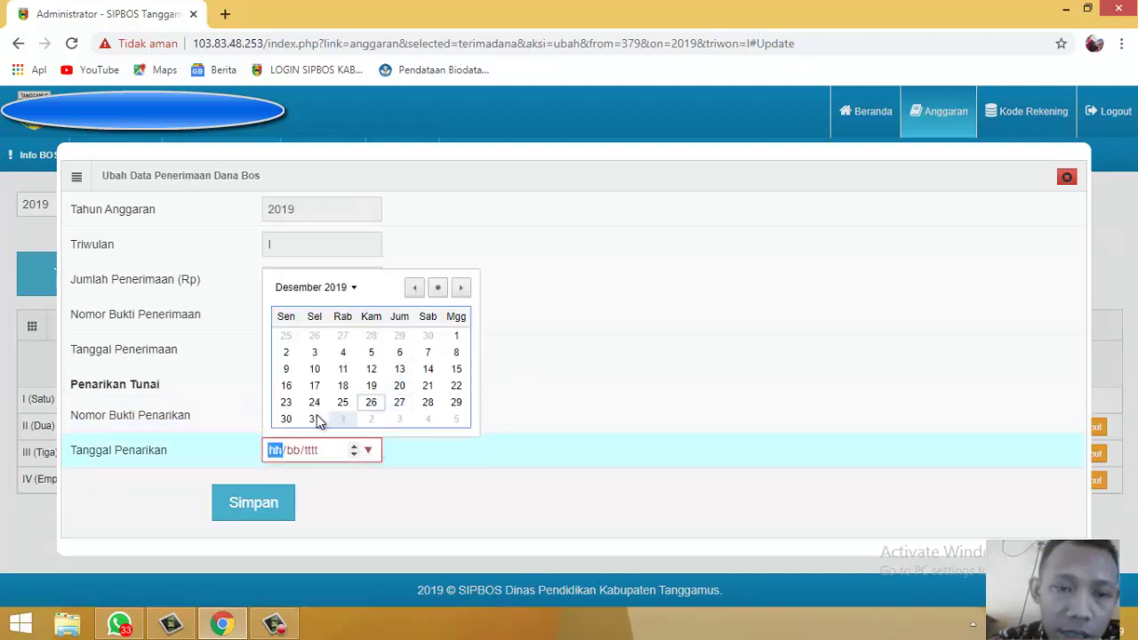
left_click(380, 402)
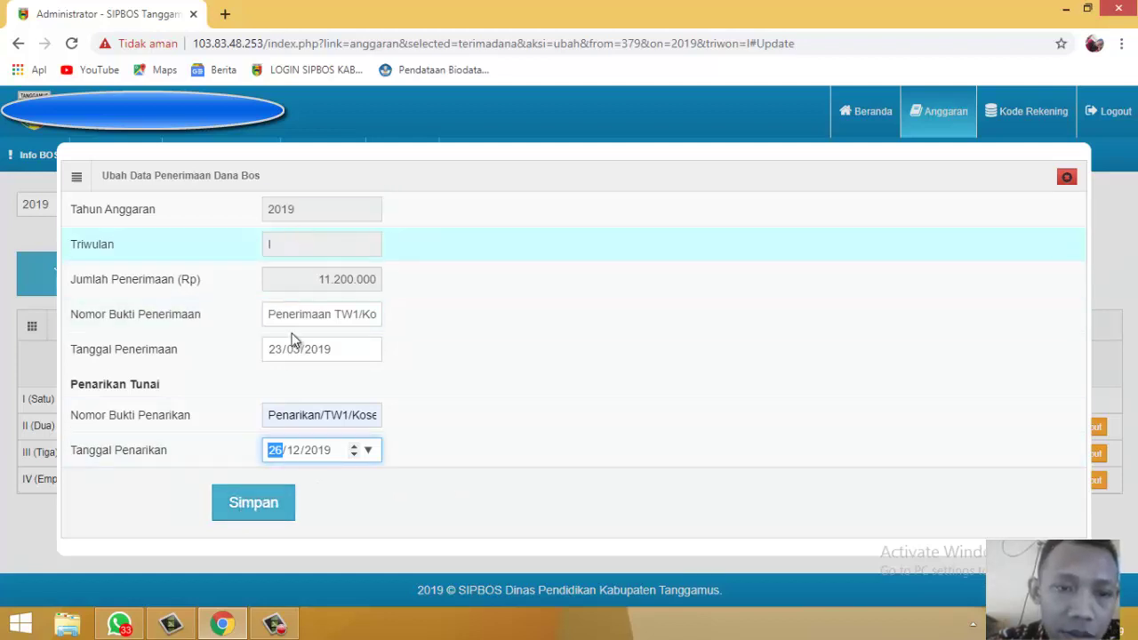
left_click(264, 519)
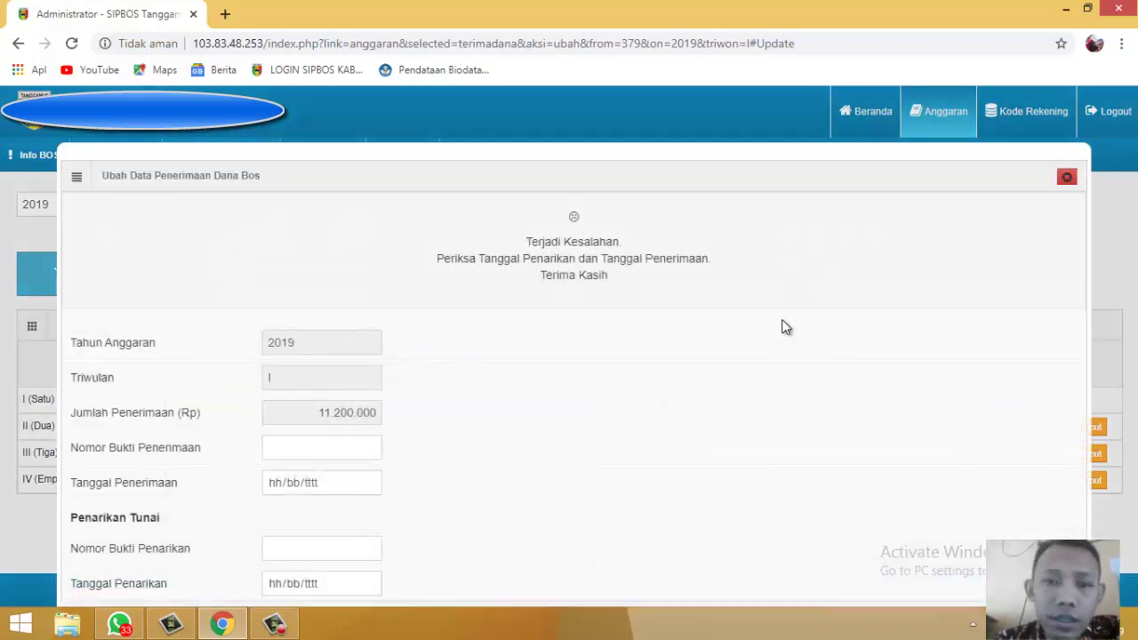
Step: Refill receipt number Penerimaan TW1/Kosek/Kocek/2019 and set the receipt date to 22/03/2019
scroll(760, 318, "down", 2)
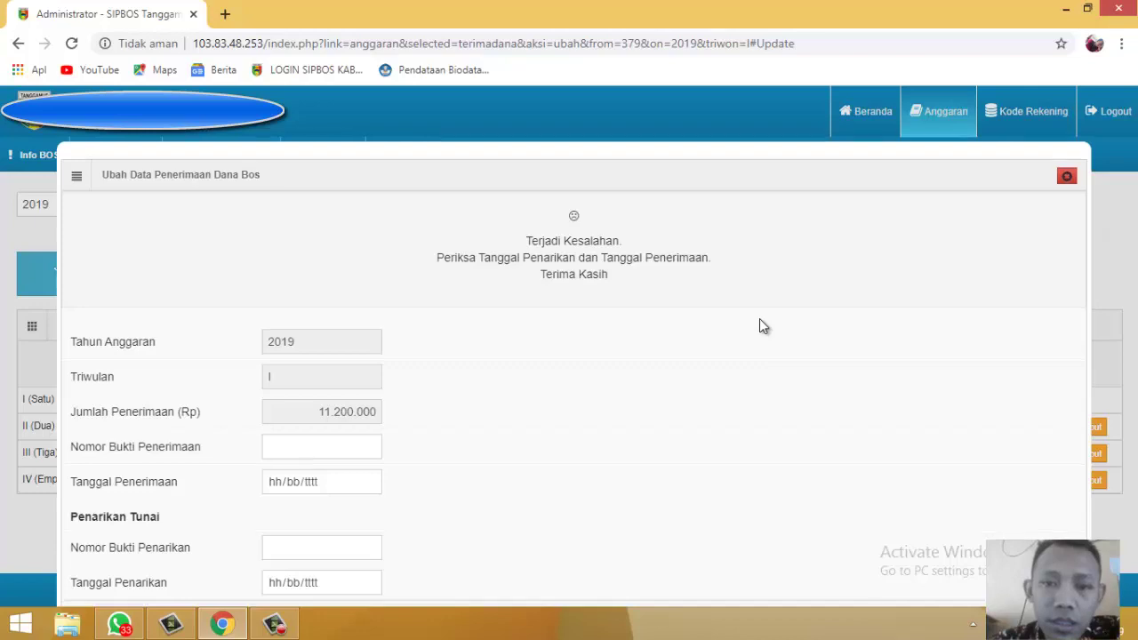
scroll(630, 231, "up", 2)
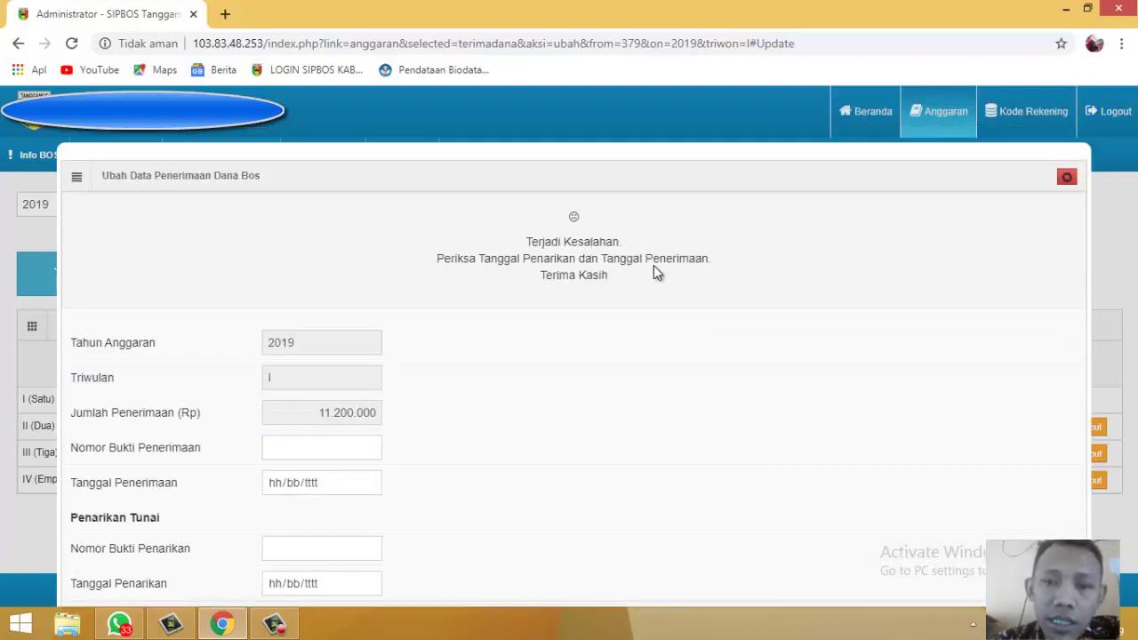
scroll(667, 280, "down", 2)
left_click(328, 317)
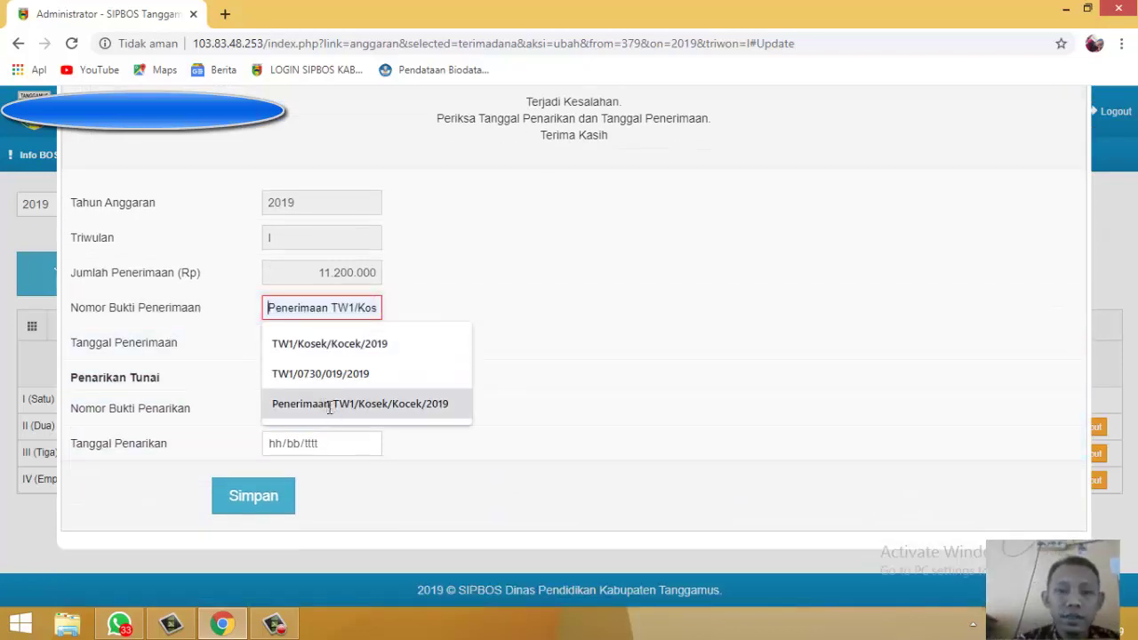
left_click(329, 404)
left_click(312, 349)
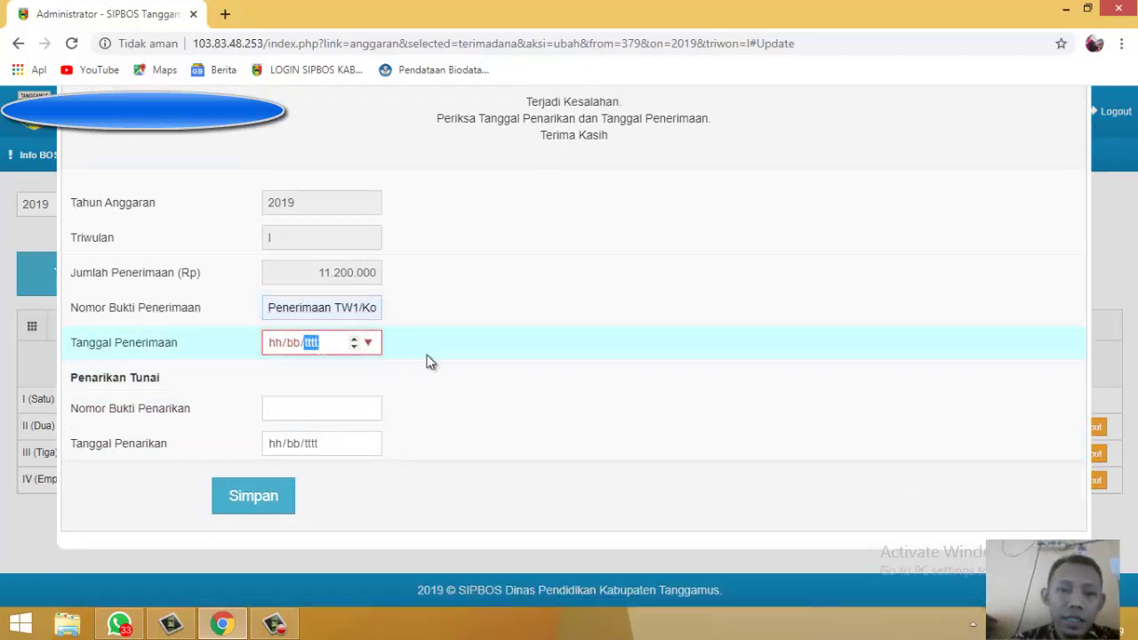
left_click(372, 345)
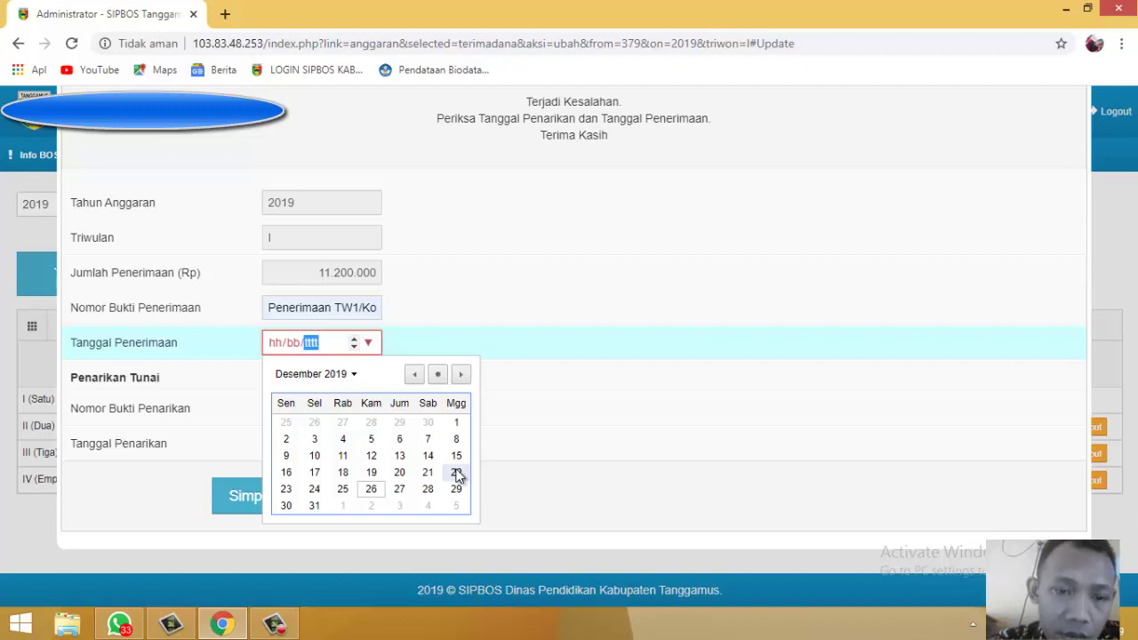
left_click(457, 472)
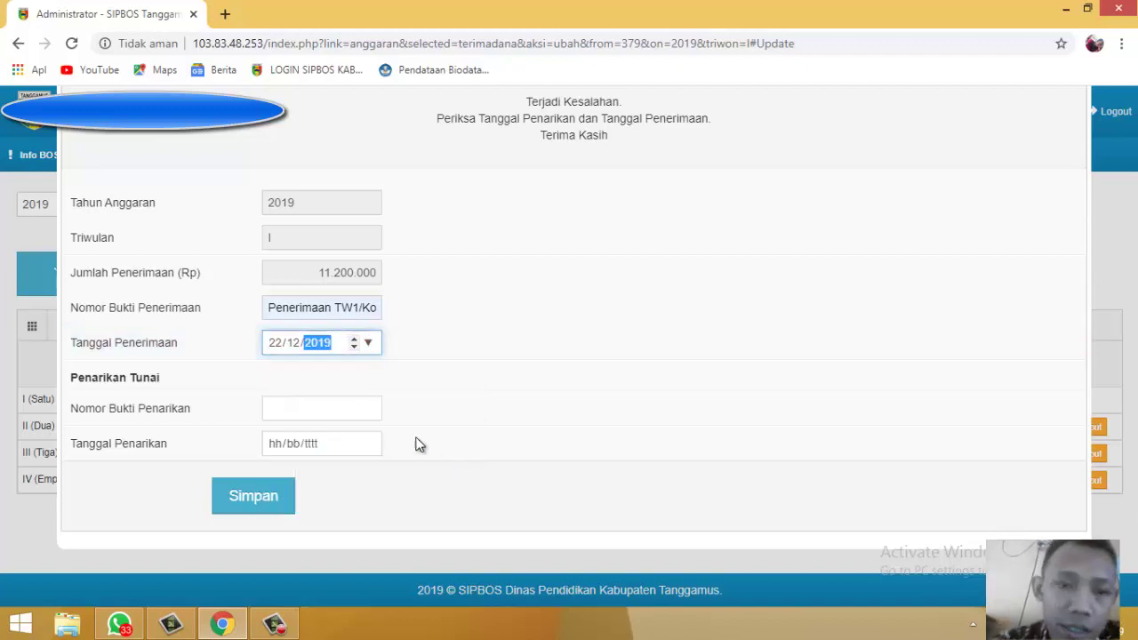
left_click(368, 343)
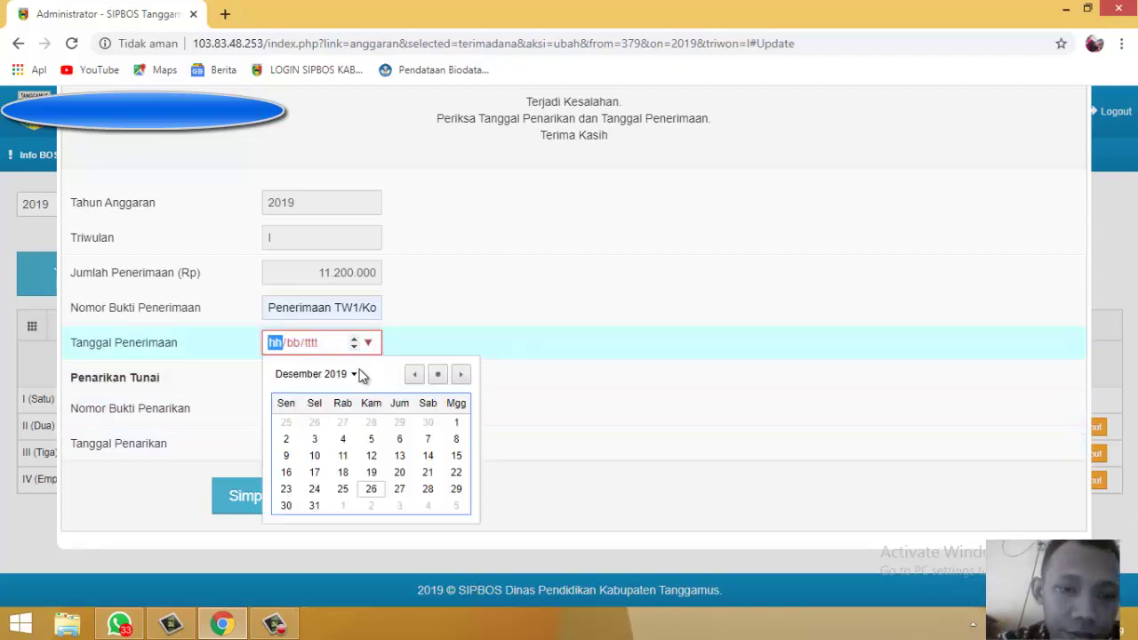
left_click(351, 374)
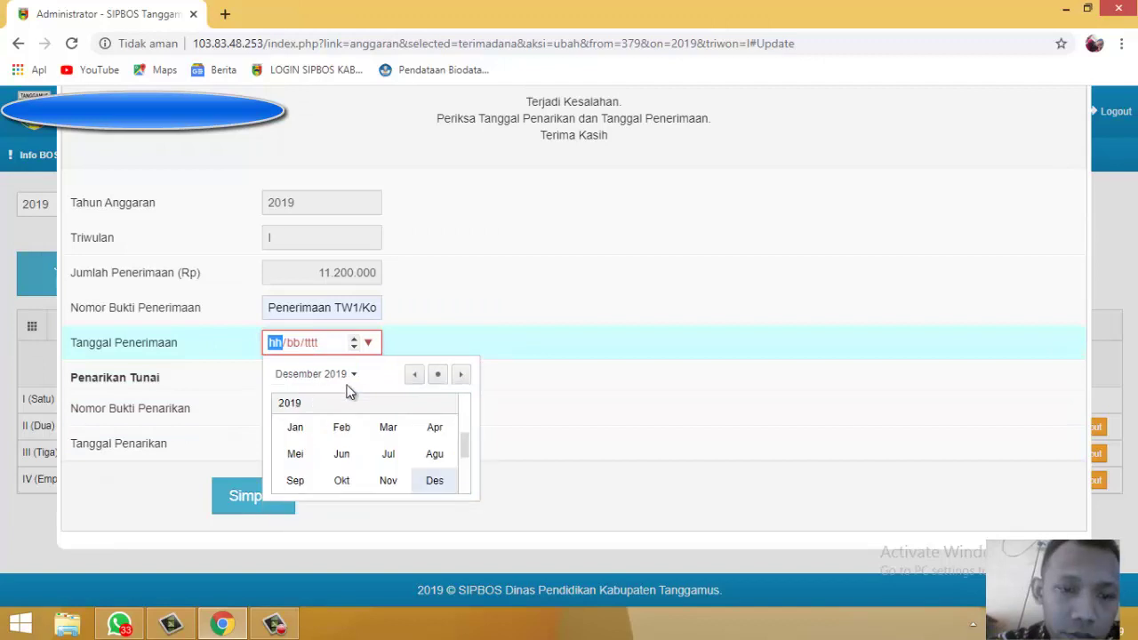
left_click(391, 433)
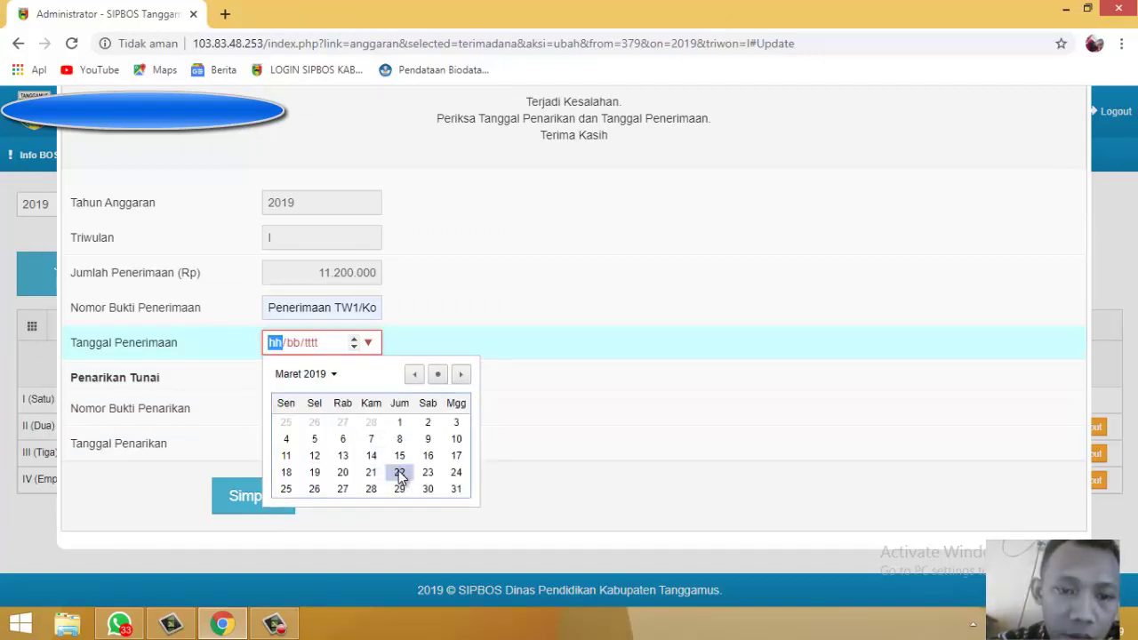
left_click(400, 473)
Step: Refill the saved withdrawal number, set the withdrawal date to 27/03/2019, and save
left_click(325, 411)
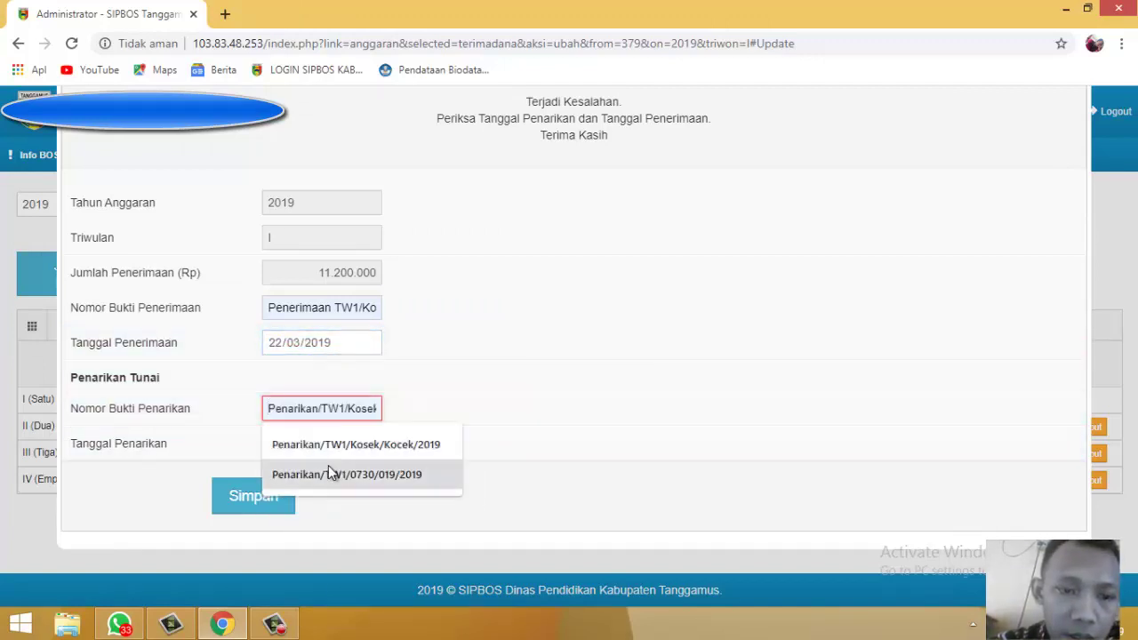
left_click(331, 446)
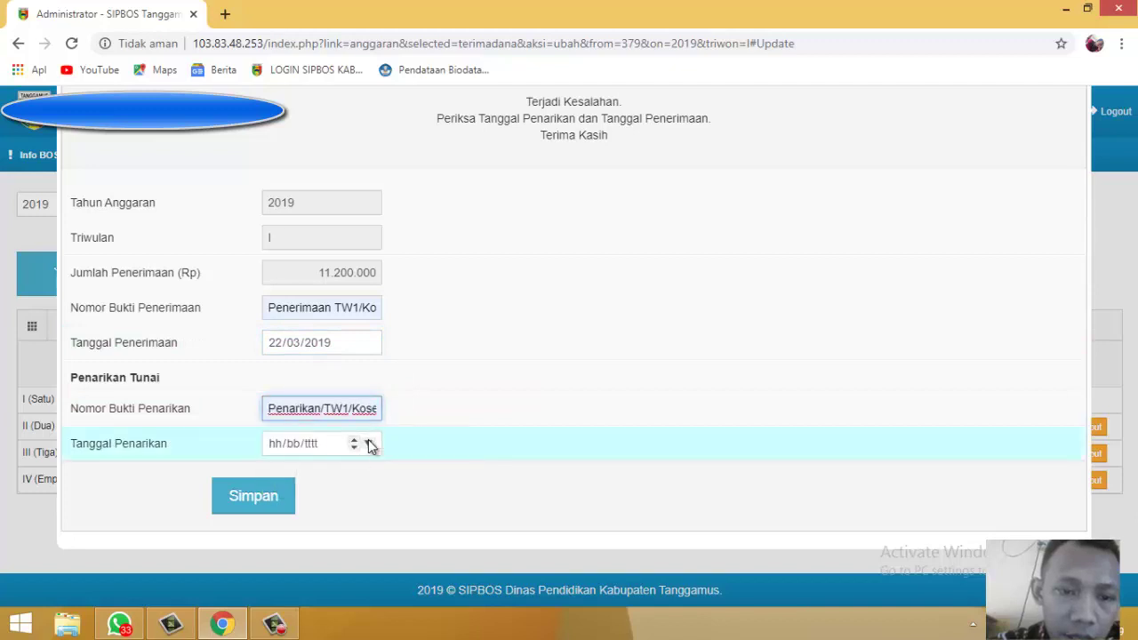
left_click(368, 444)
left_click(356, 281)
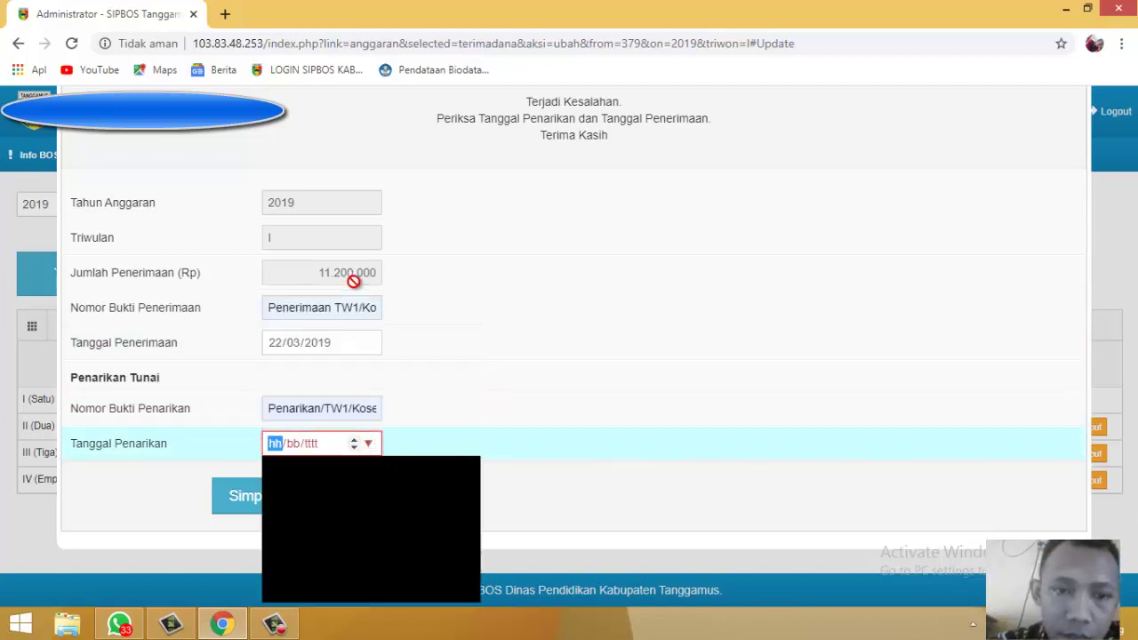
left_click(388, 528)
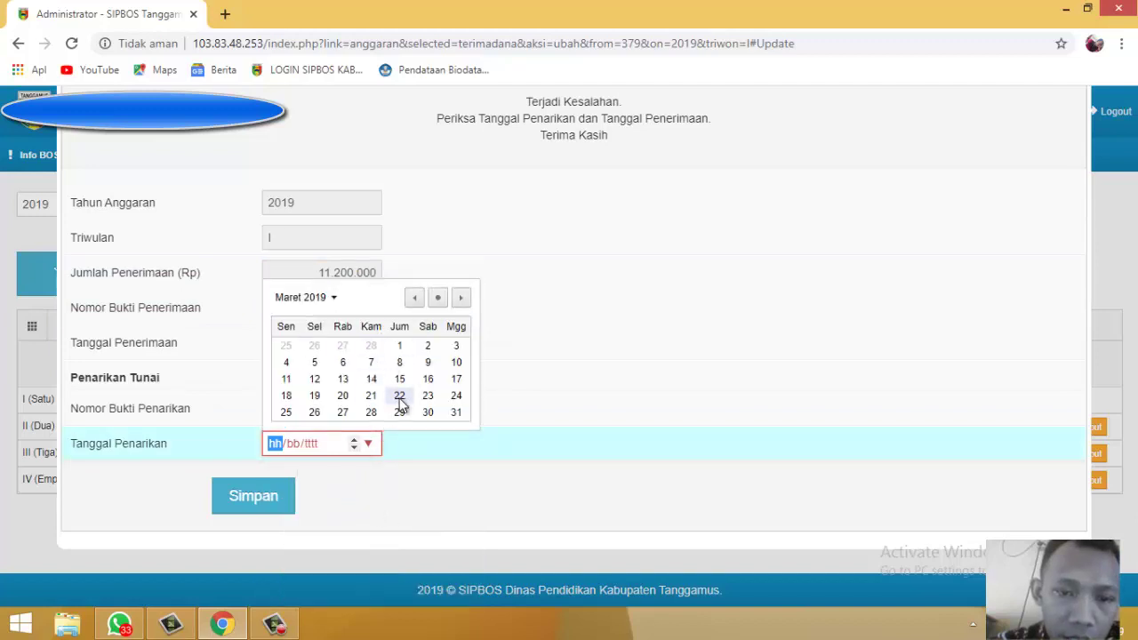
left_click(343, 413)
left_click(244, 509)
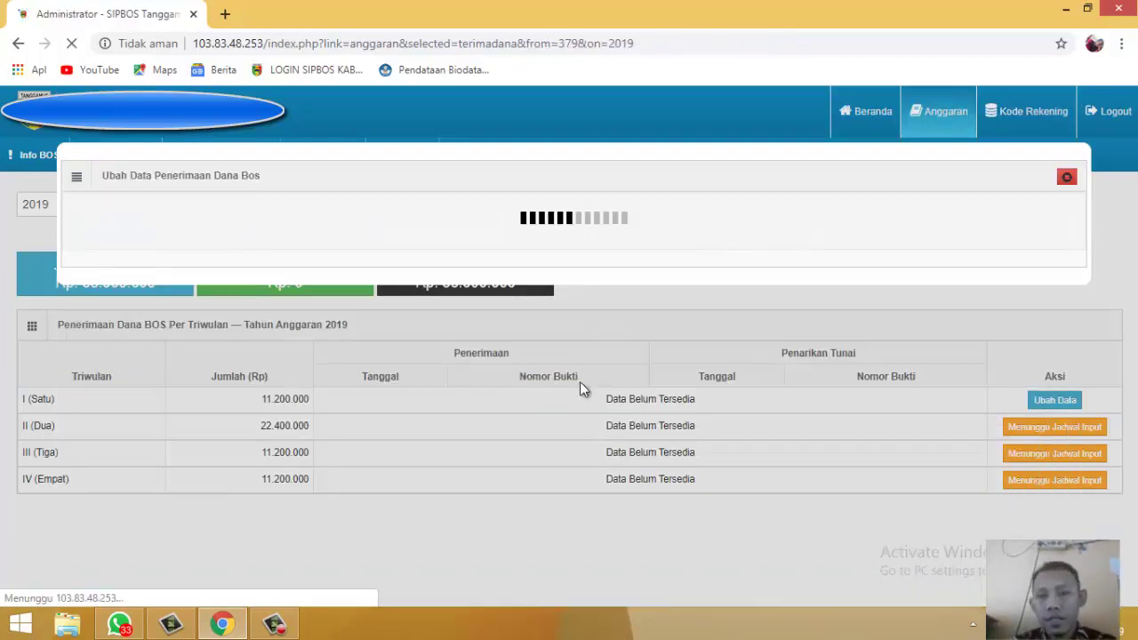
Step: Go to Penatausahaan > Daftar Belanja to see the 2019 quarter I spending list
scroll(625, 355, "down", 1)
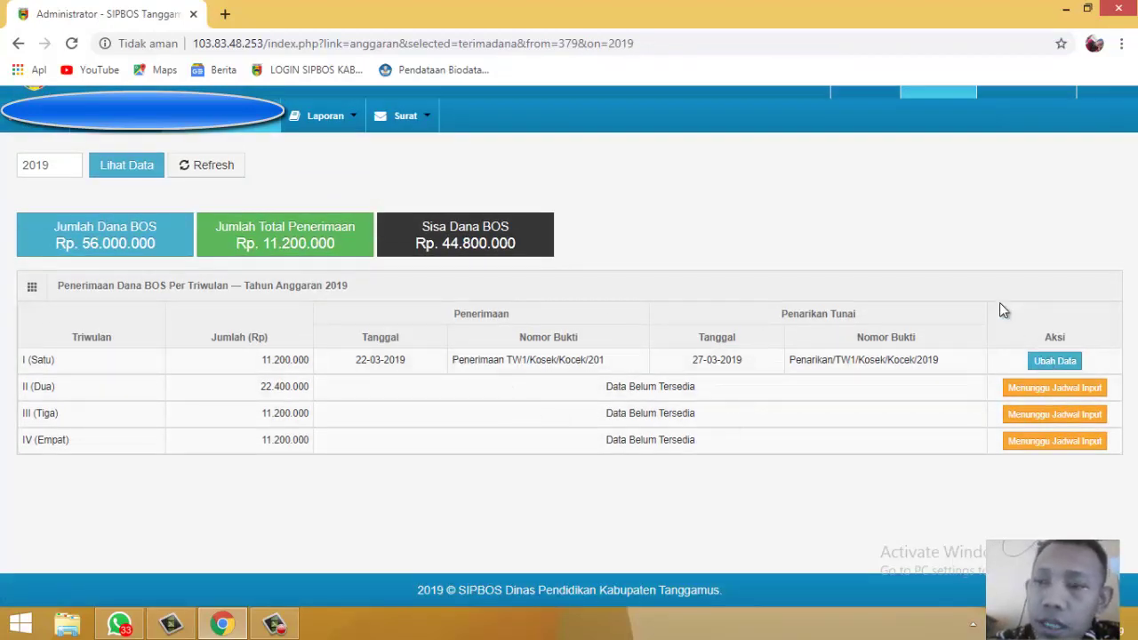
scroll(999, 302, "up", 1)
left_click(251, 160)
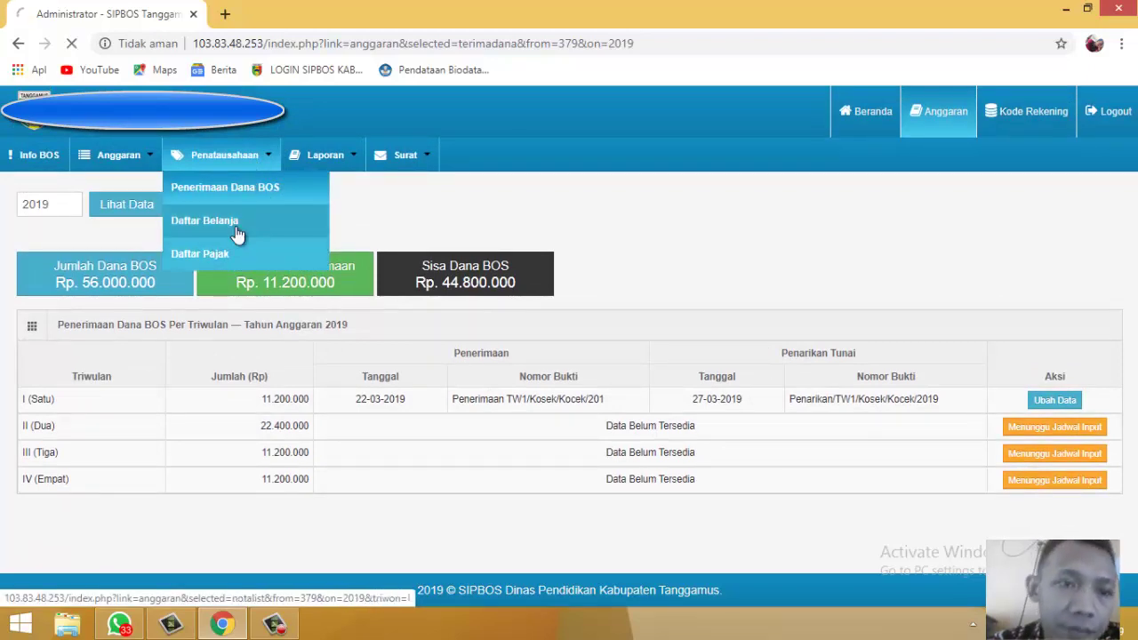
left_click(307, 252)
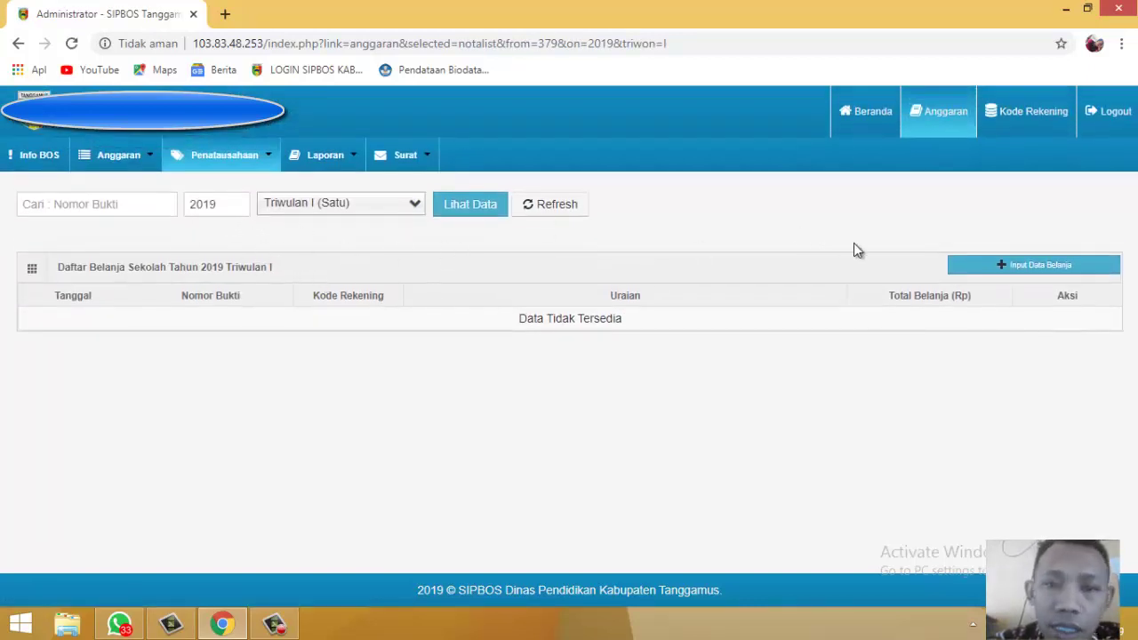
Step: Open Input Data Belanja and choose Belanja » on the Belanja Pegawai Dana BOS row
left_click(1031, 270)
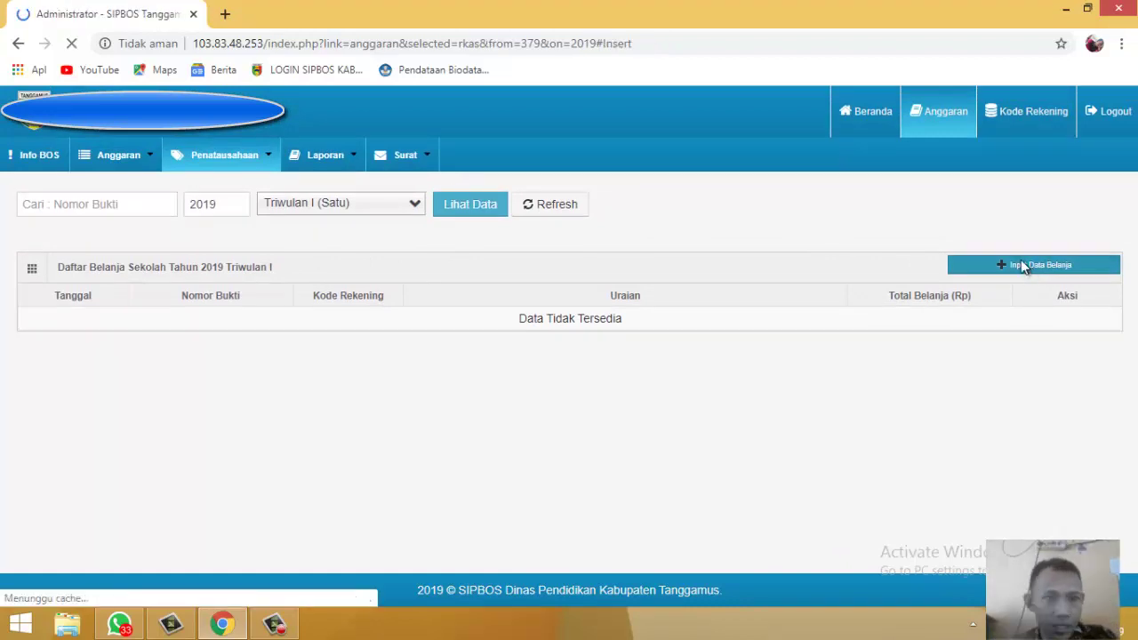
scroll(864, 374, "down", 2)
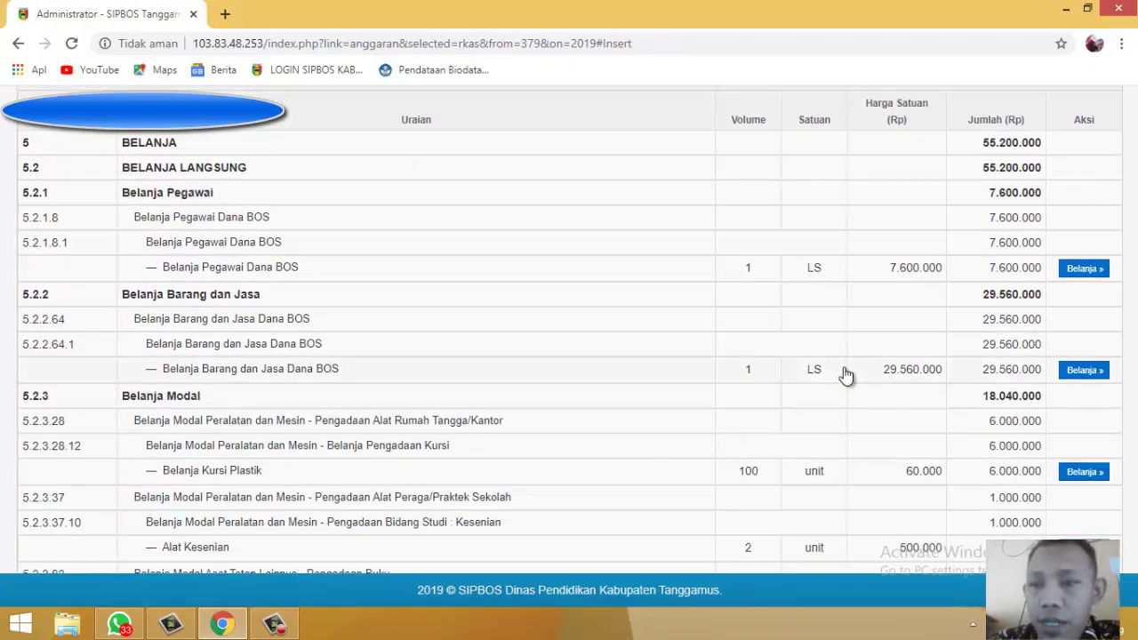
scroll(840, 369, "up", 2)
scroll(841, 369, "down", 3)
scroll(841, 369, "up", 3)
scroll(838, 365, "down", 2)
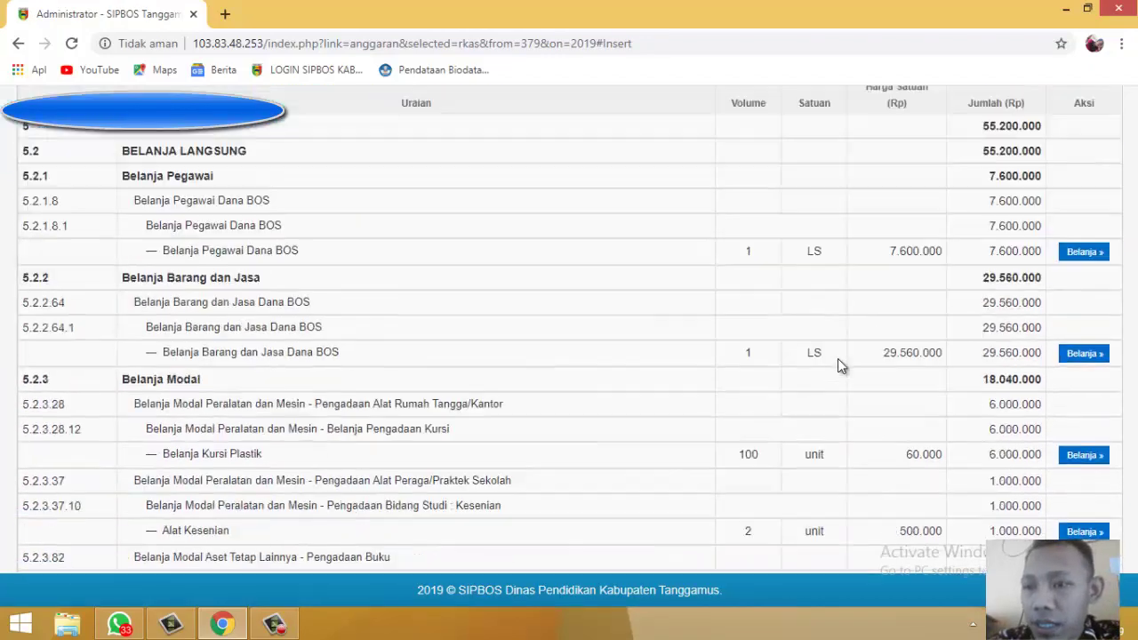
scroll(838, 359, "down", 1)
scroll(838, 359, "up", 3)
scroll(838, 356, "down", 3)
scroll(839, 360, "up", 2)
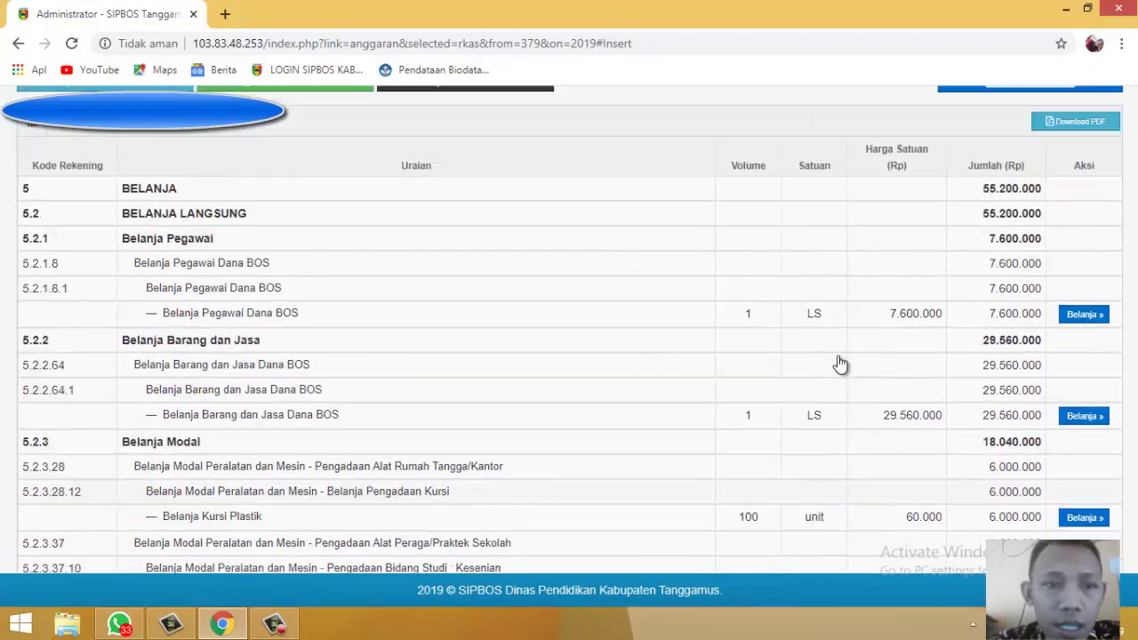
scroll(839, 364, "up", 1)
scroll(838, 363, "down", 2)
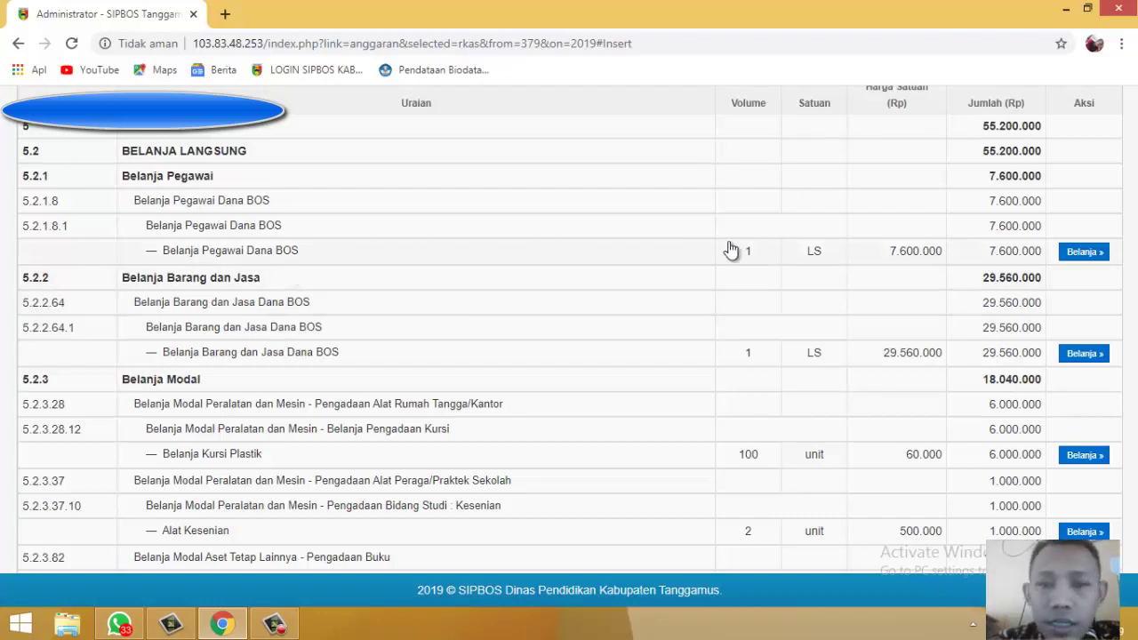
left_click(1083, 253)
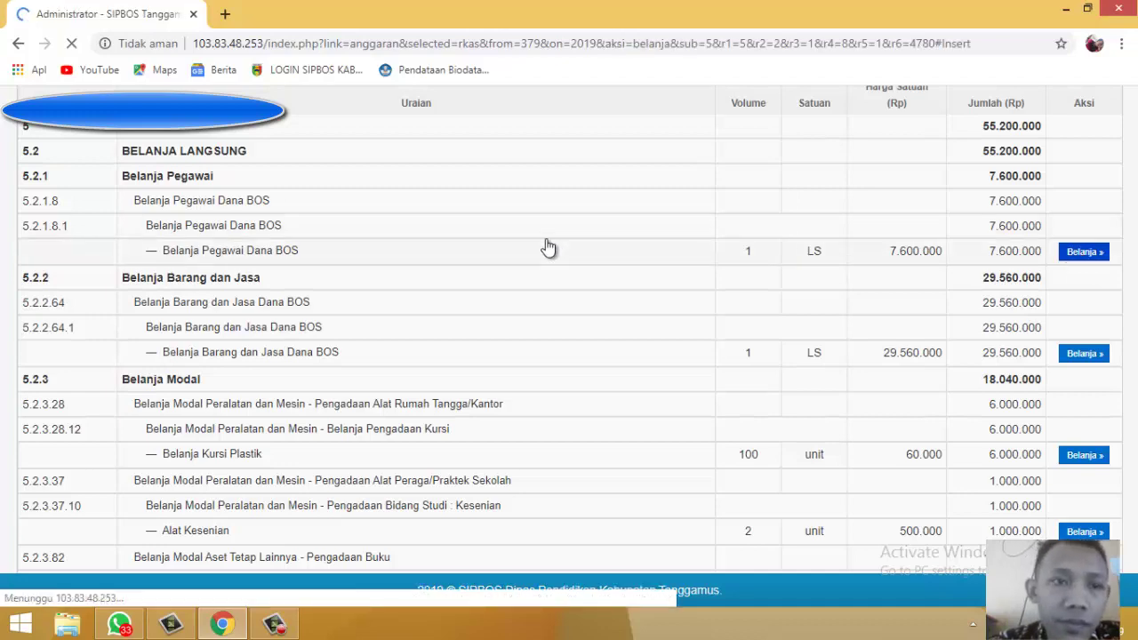
Step: Set the spending proof date (Tanggal Bukti) to 28/03/2019
scroll(549, 246, "down", 2)
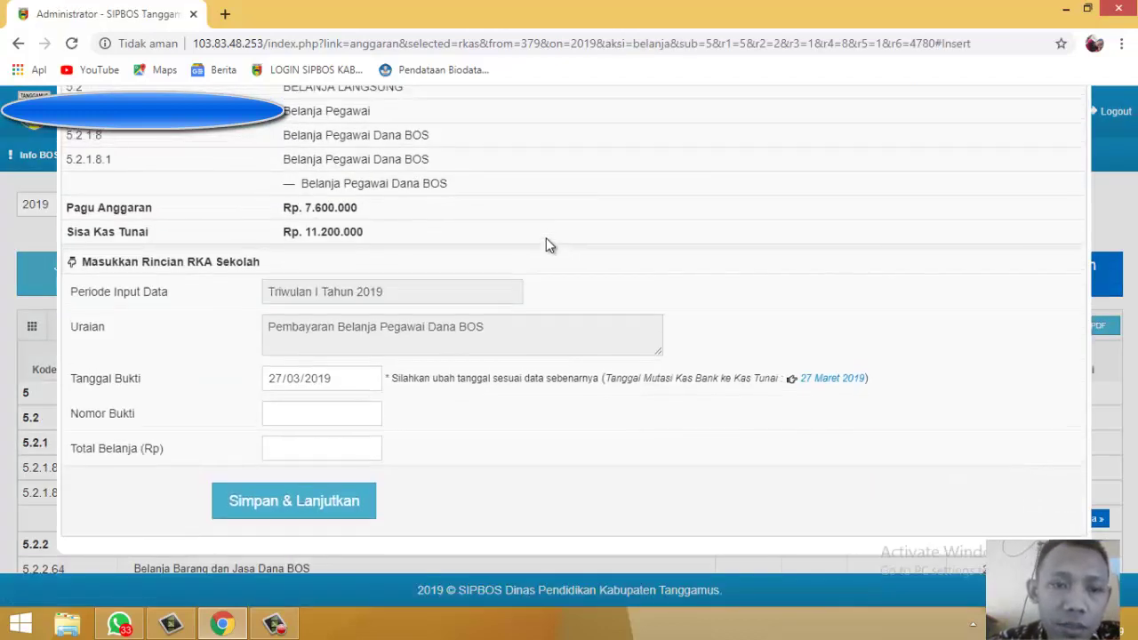
scroll(548, 246, "up", 2)
scroll(546, 246, "down", 2)
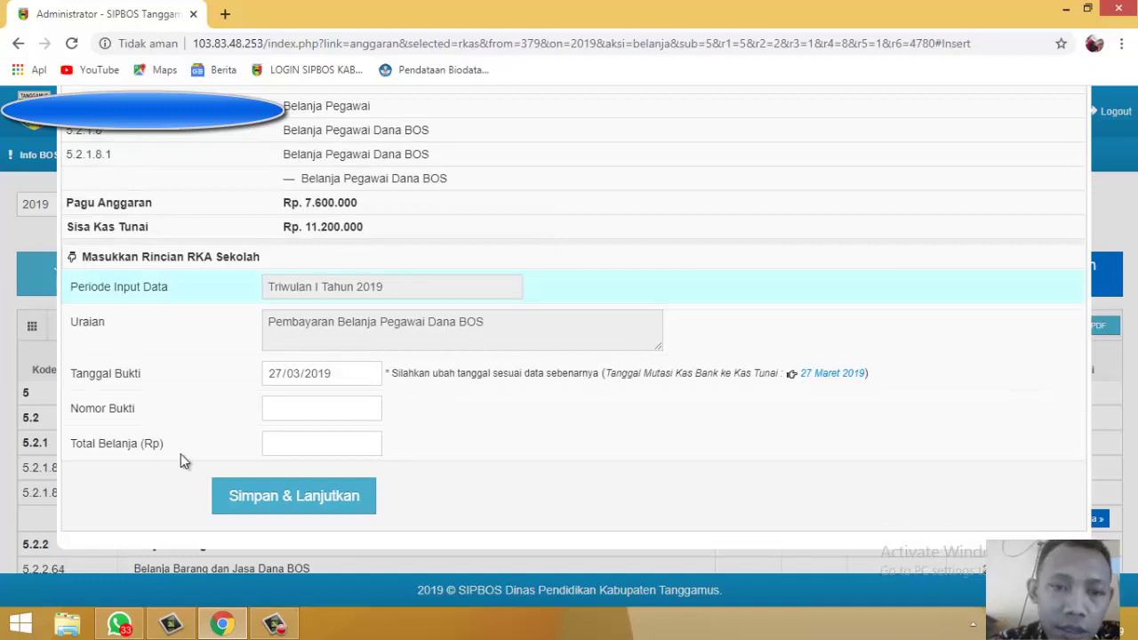
left_click(298, 407)
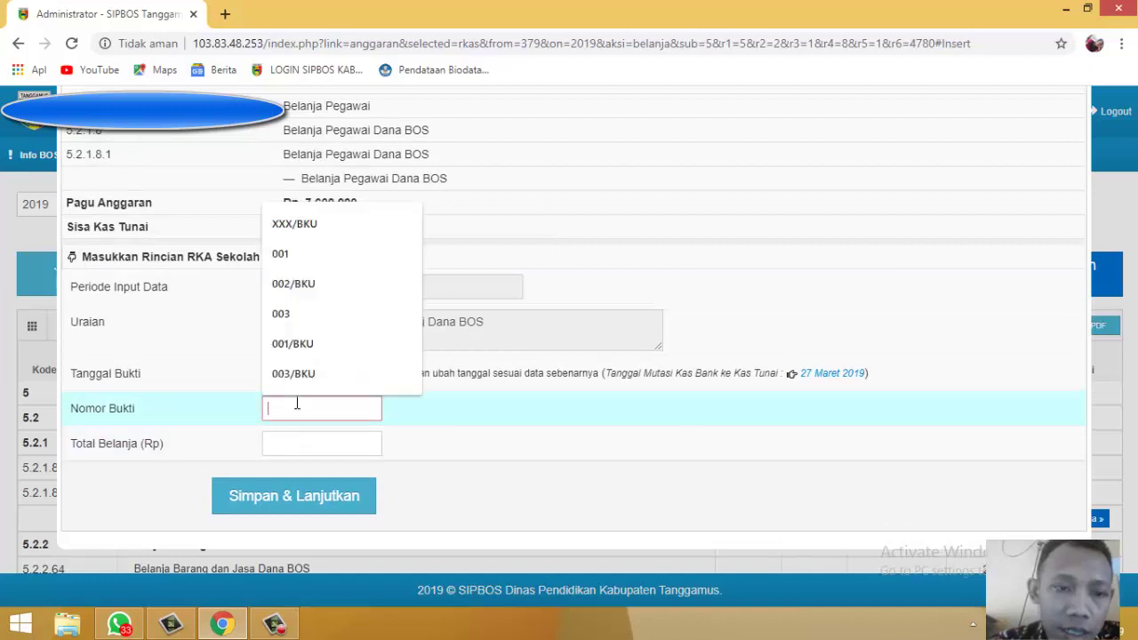
left_click(589, 285)
left_click(343, 407)
left_click(579, 465)
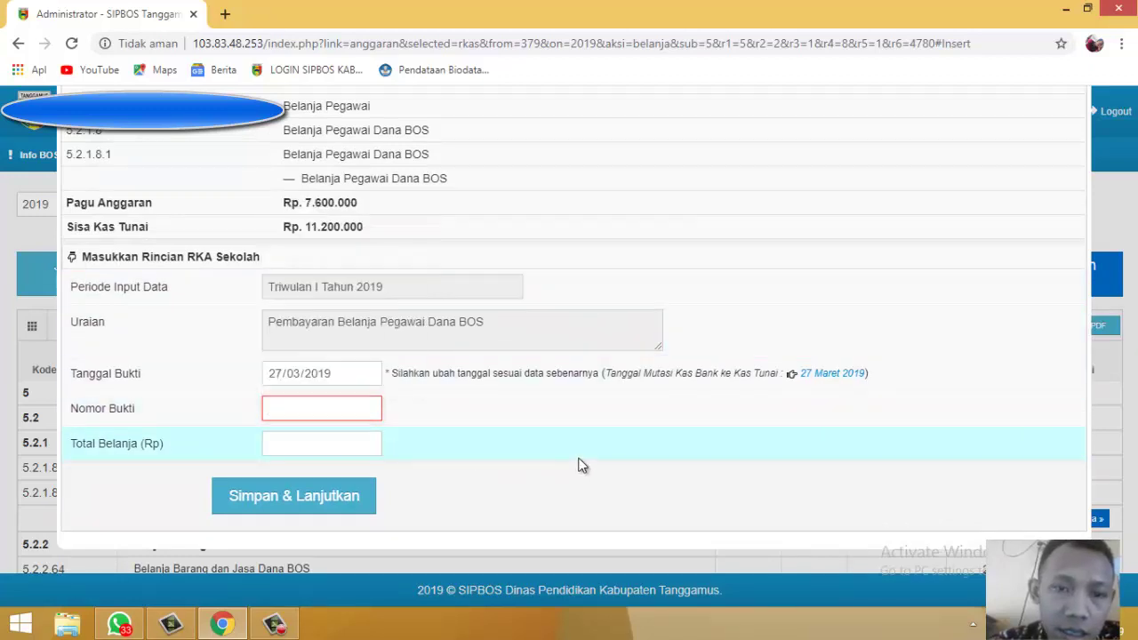
left_click(412, 312)
left_click(353, 372)
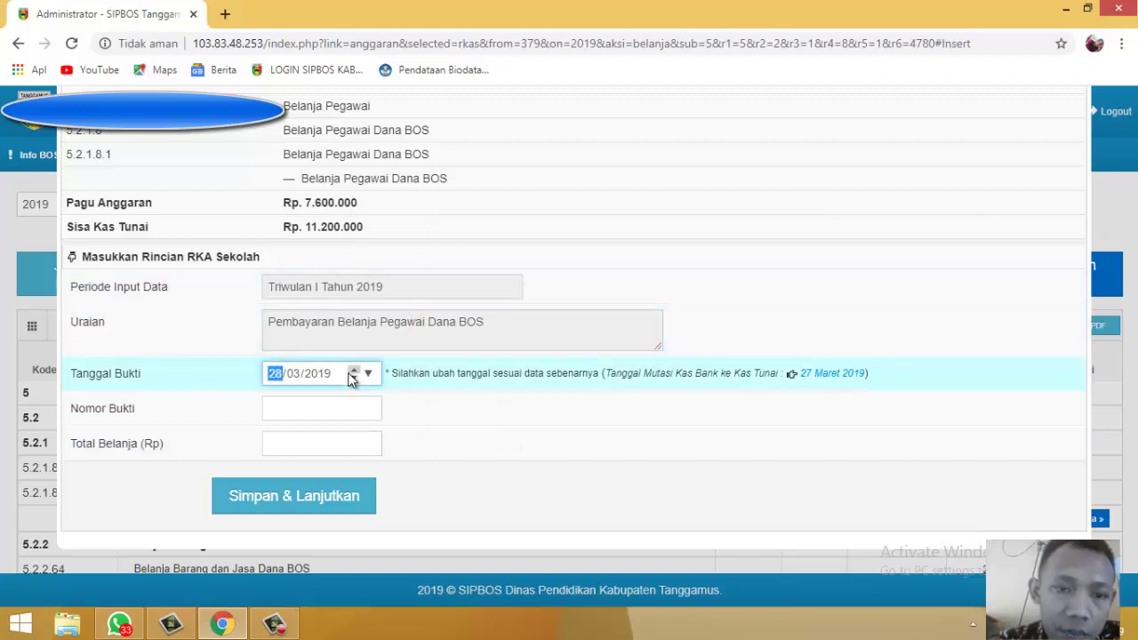
left_click(312, 415)
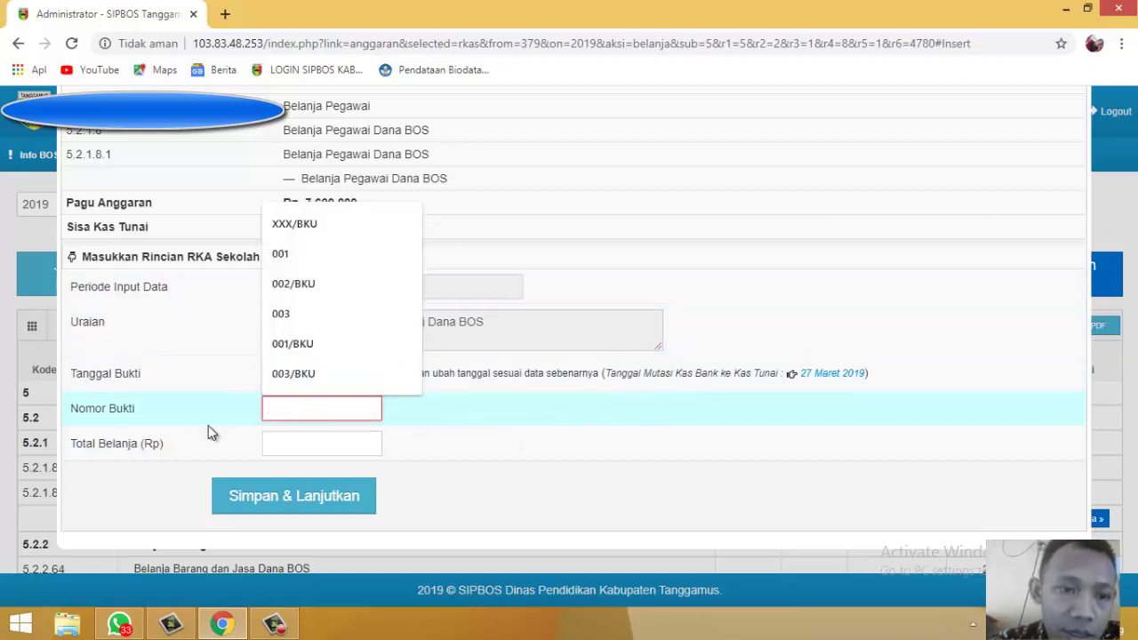
Step: Choose proof number 001/BKU, enter a 1.500.000 total, and save and continue
left_click(272, 447)
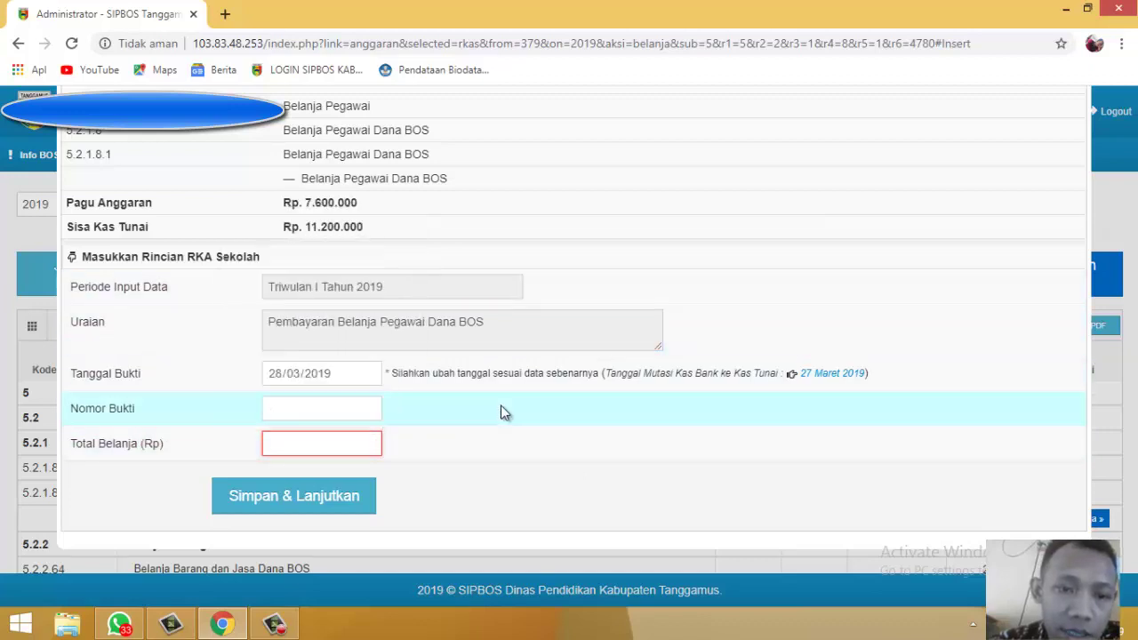
left_click(500, 412)
left_click(333, 414)
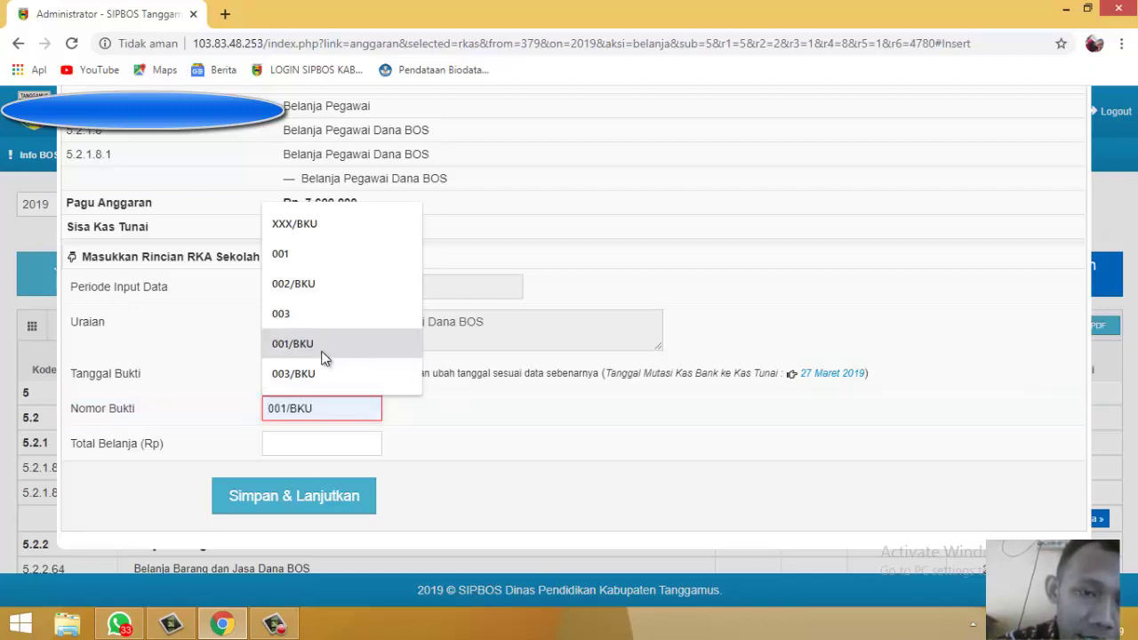
left_click(325, 356)
left_click(348, 449)
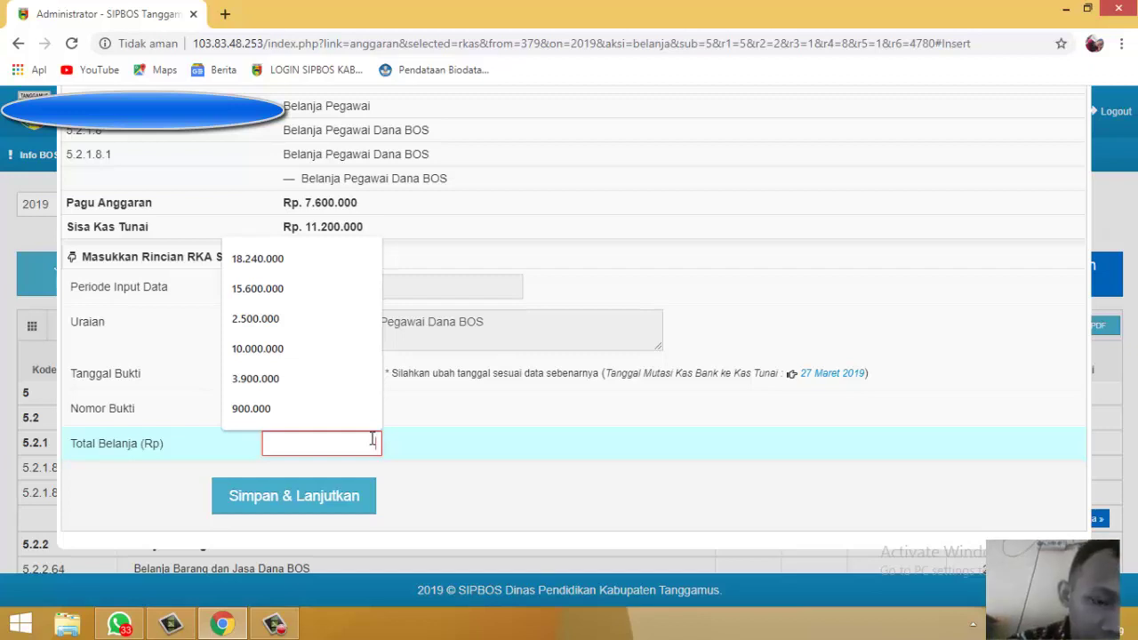
type("150")
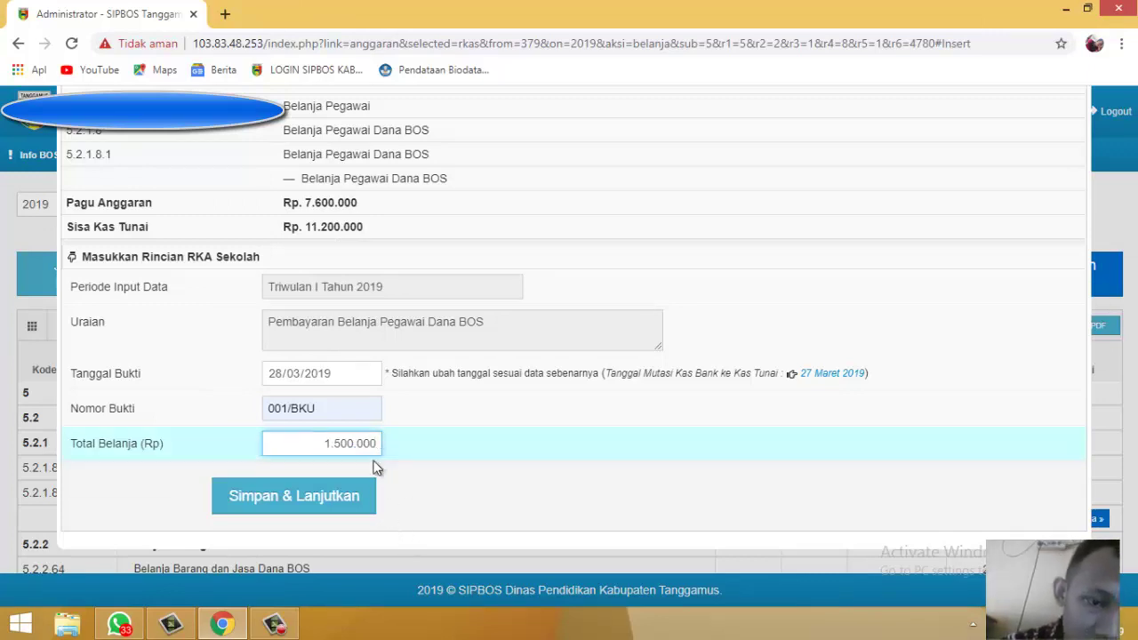
left_click(317, 511)
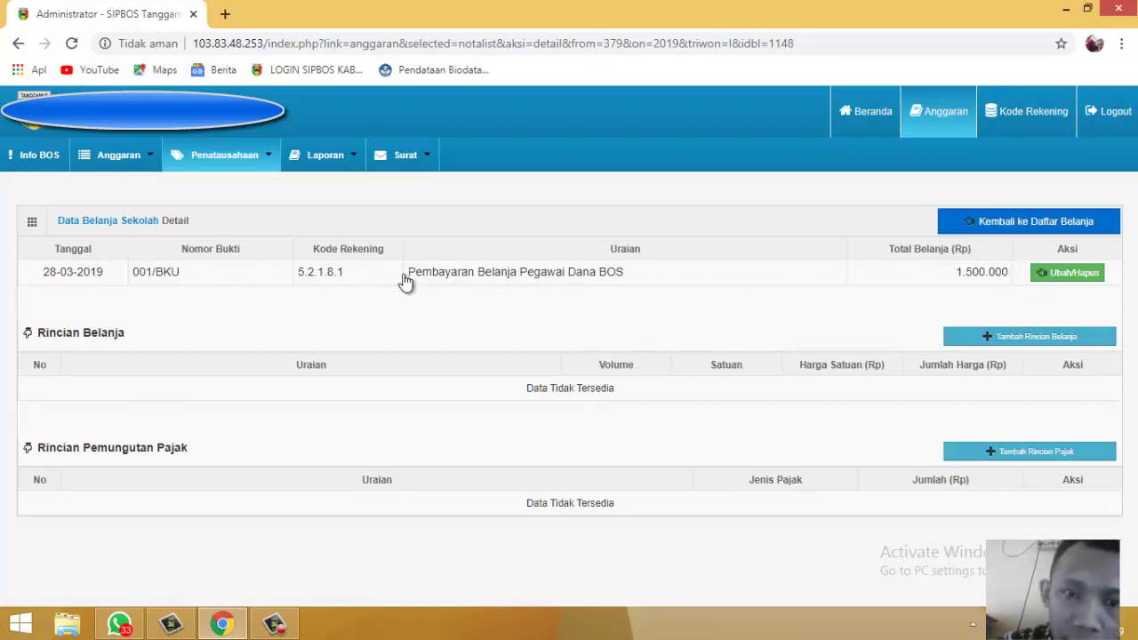
Step: Highlight the Belanja Pegawai note's description on the detail page, then clear the selection
left_click_drag(404, 281, 608, 281)
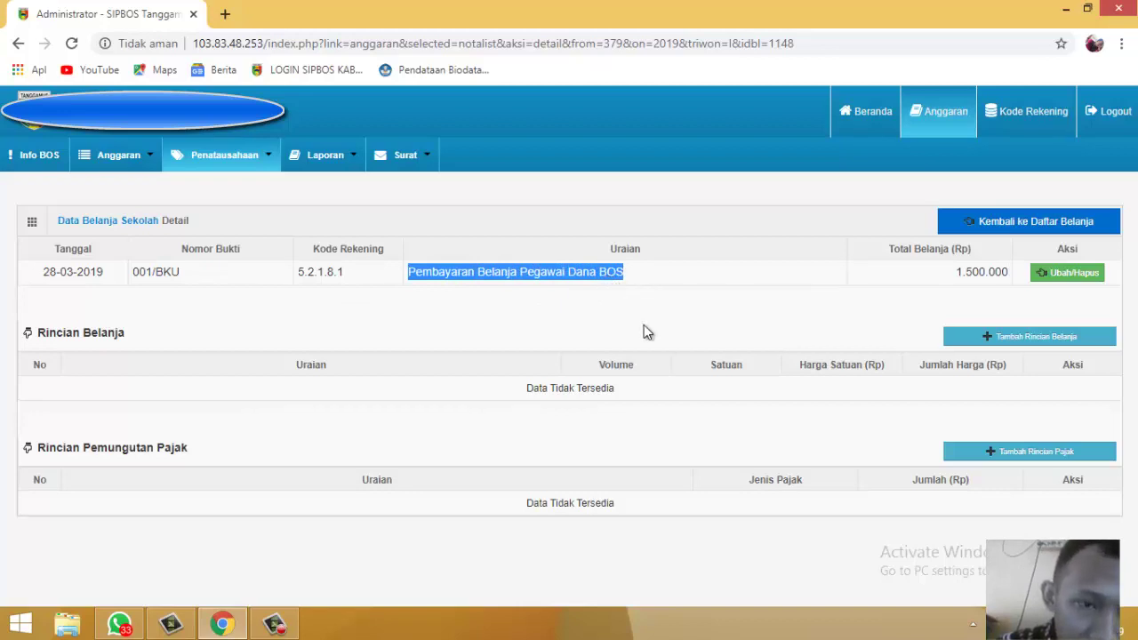
left_click(818, 319)
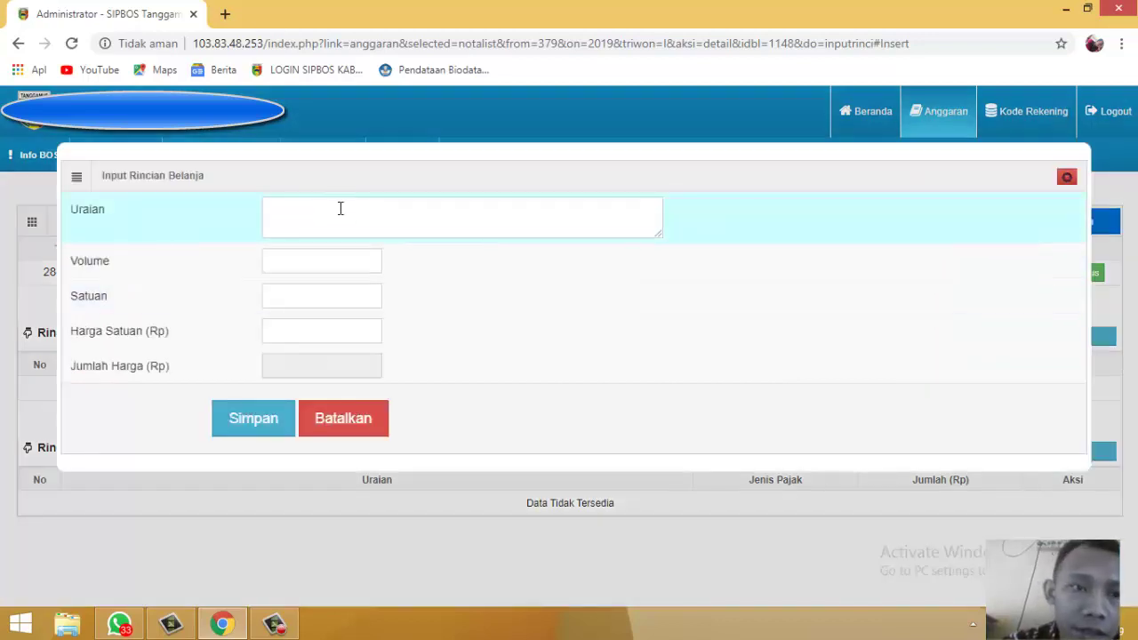
Step: Type 'Jasa Pengelola dana BOS 2 Orang x 1 Triwulan' as the Uraian description, fixing a typo
left_click(340, 211)
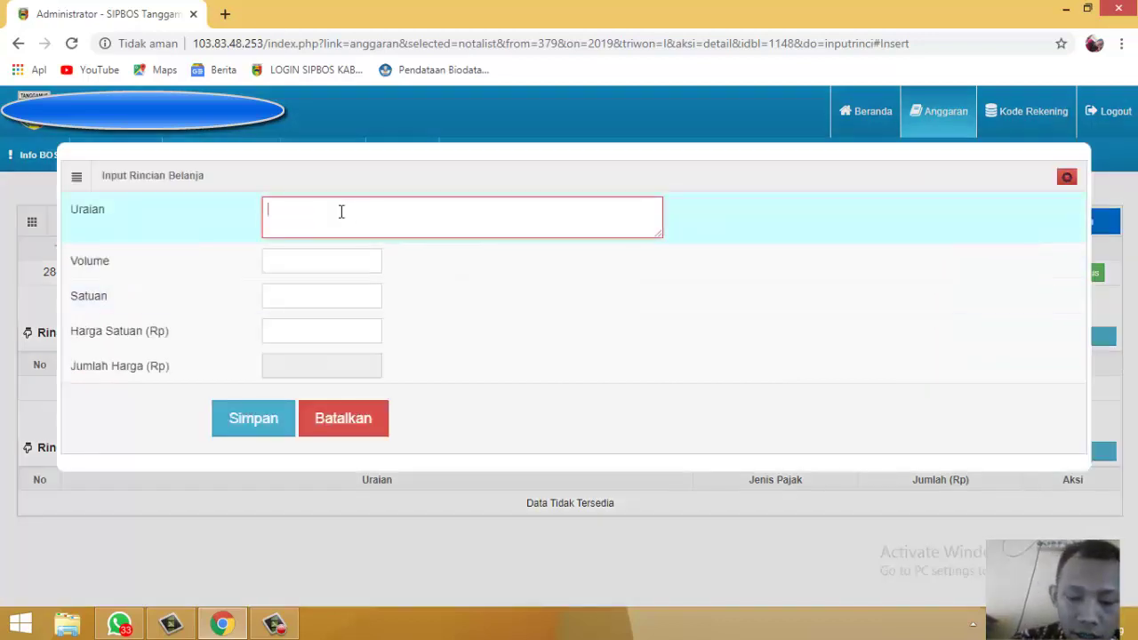
type("Jasa H")
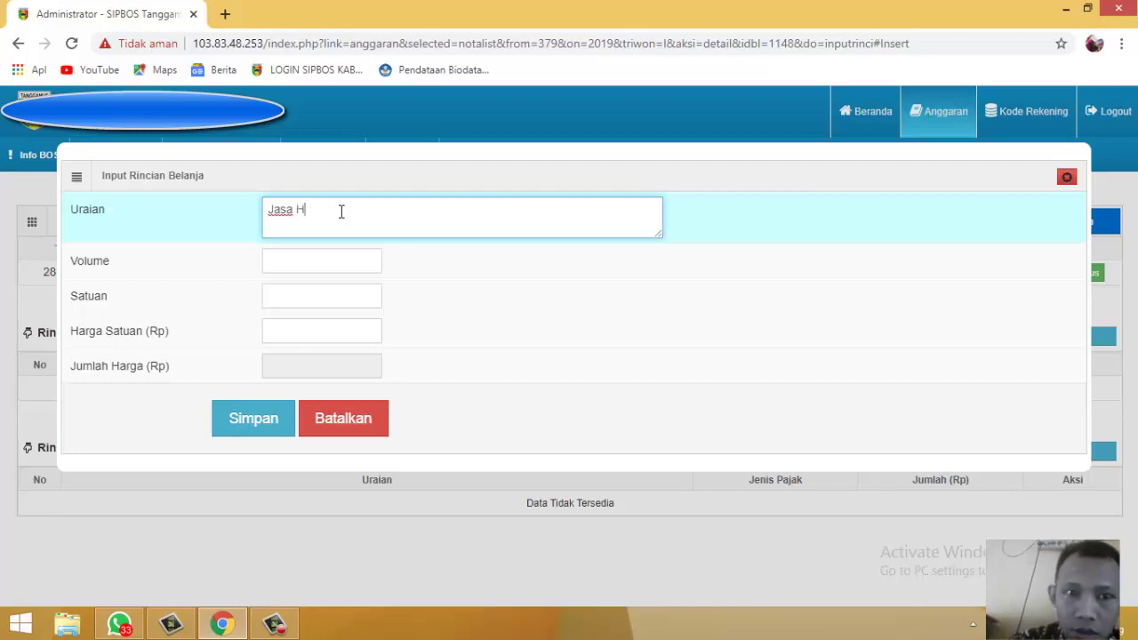
key("BackSpace")
type("Peng")
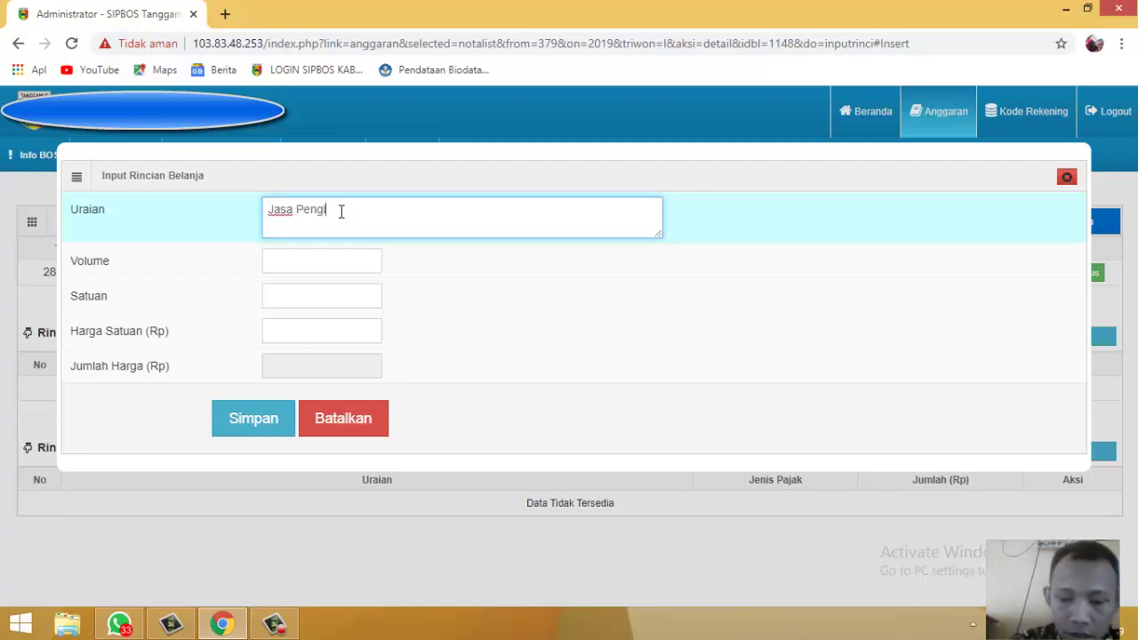
key("BackSpace")
key("BackSpace")
key("BackSpace")
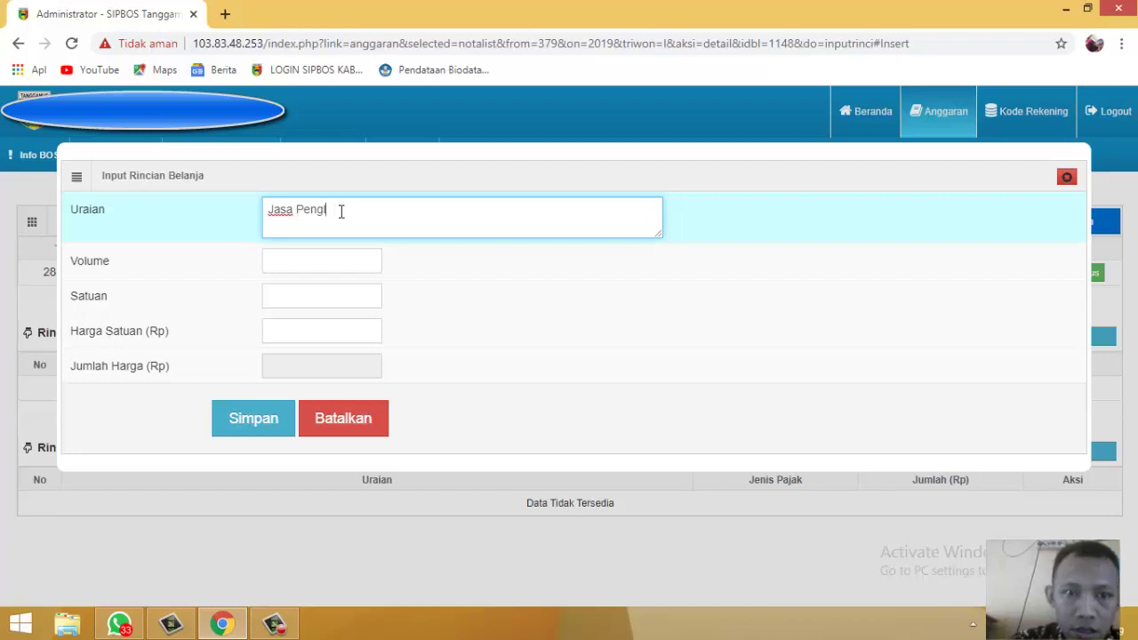
type("elola ")
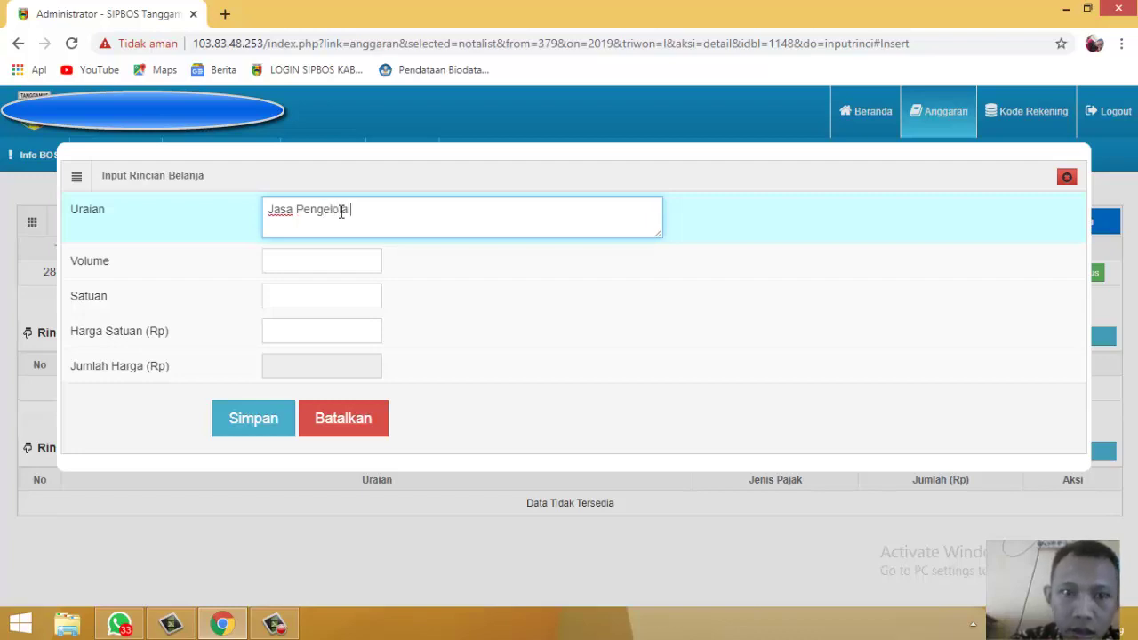
type("F")
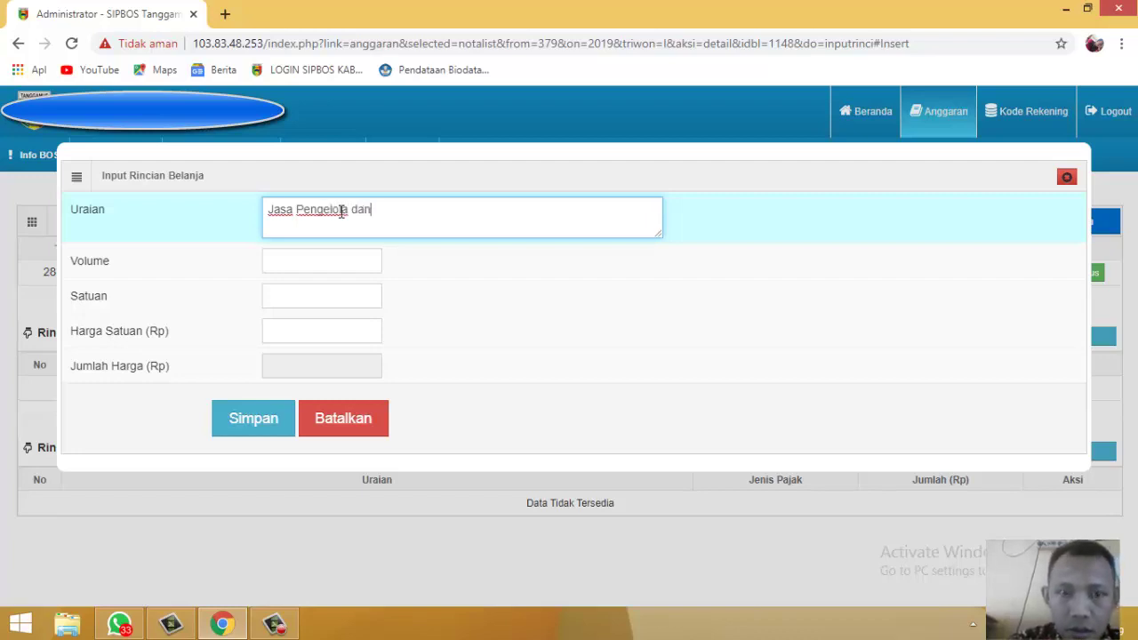
type("dana BOS")
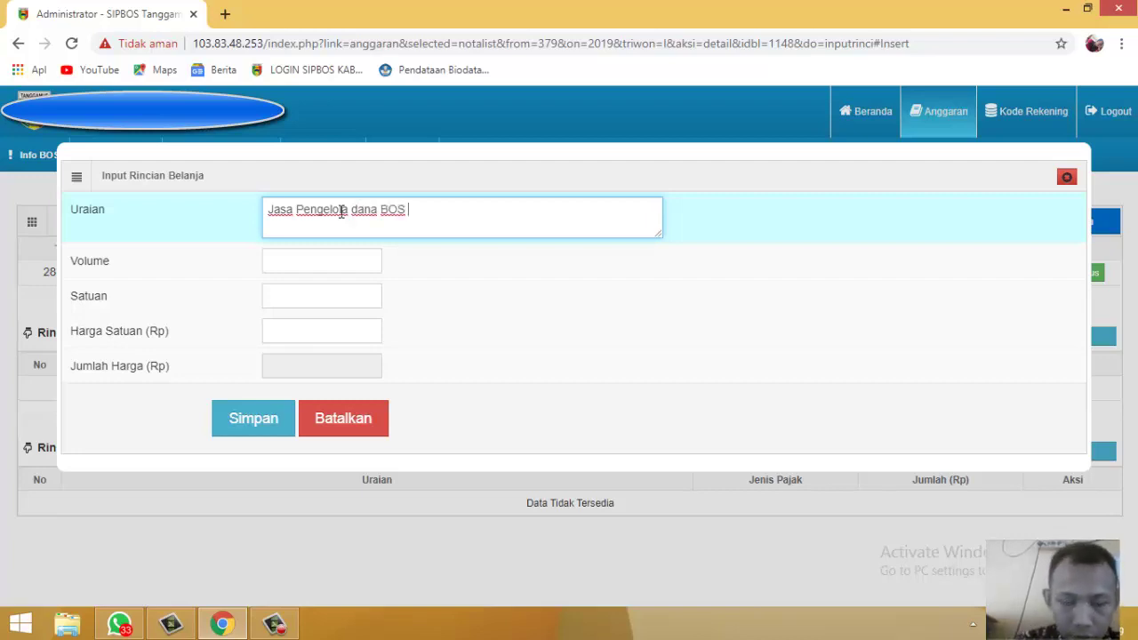
type(" 2 Orang")
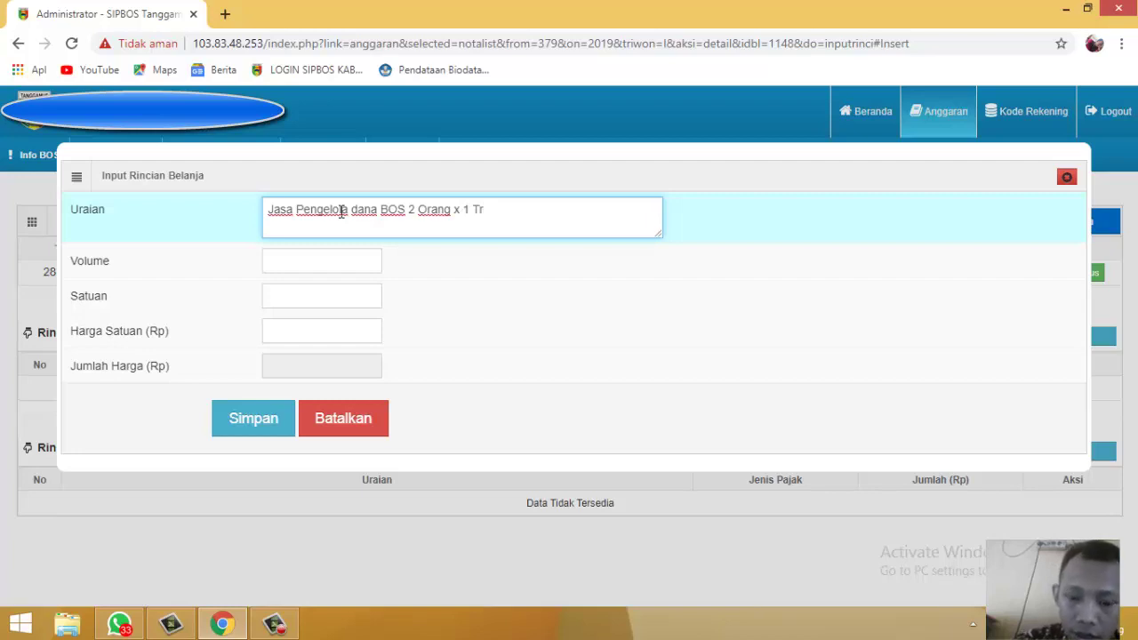
type("x 1 Tri")
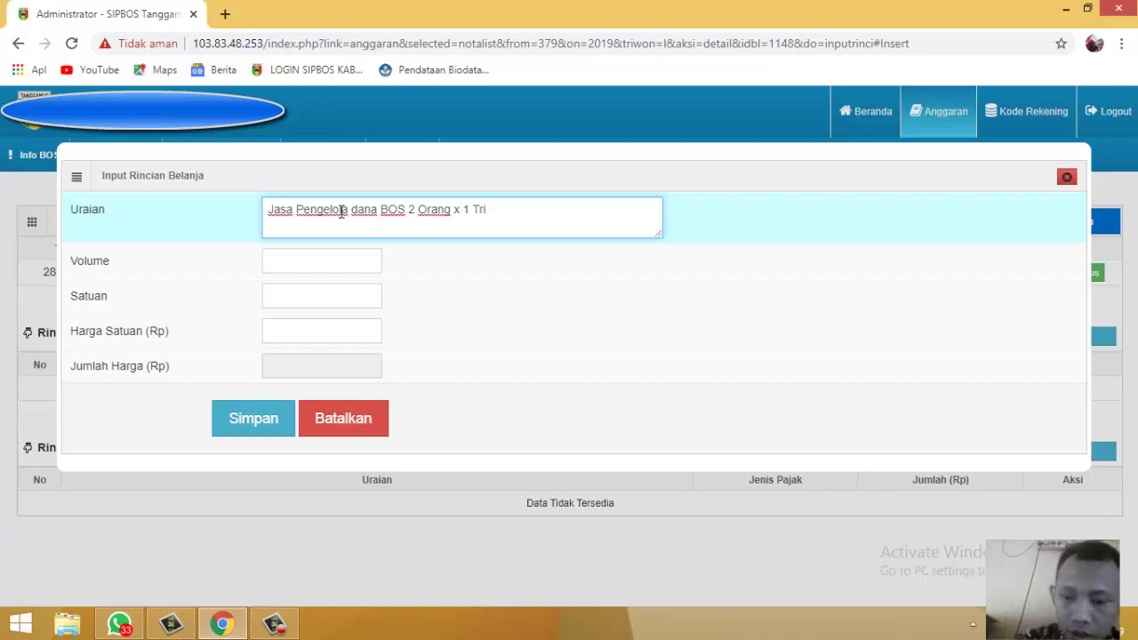
type("wulan")
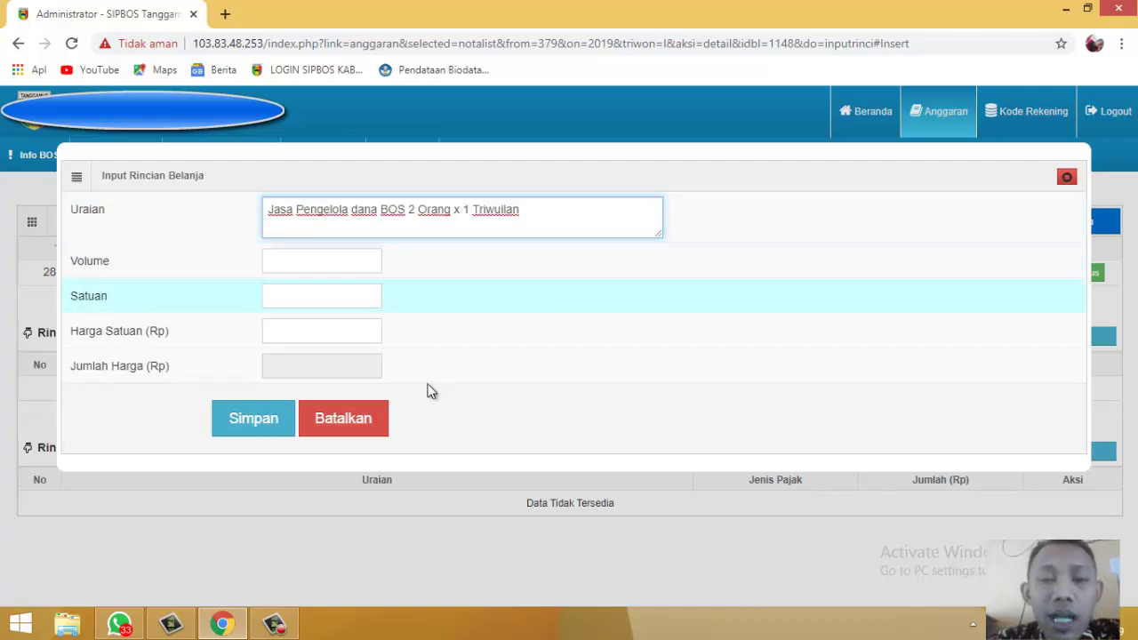
Step: Set the detail's volume to 1 and its unit to Ls
left_click(326, 263)
type("1")
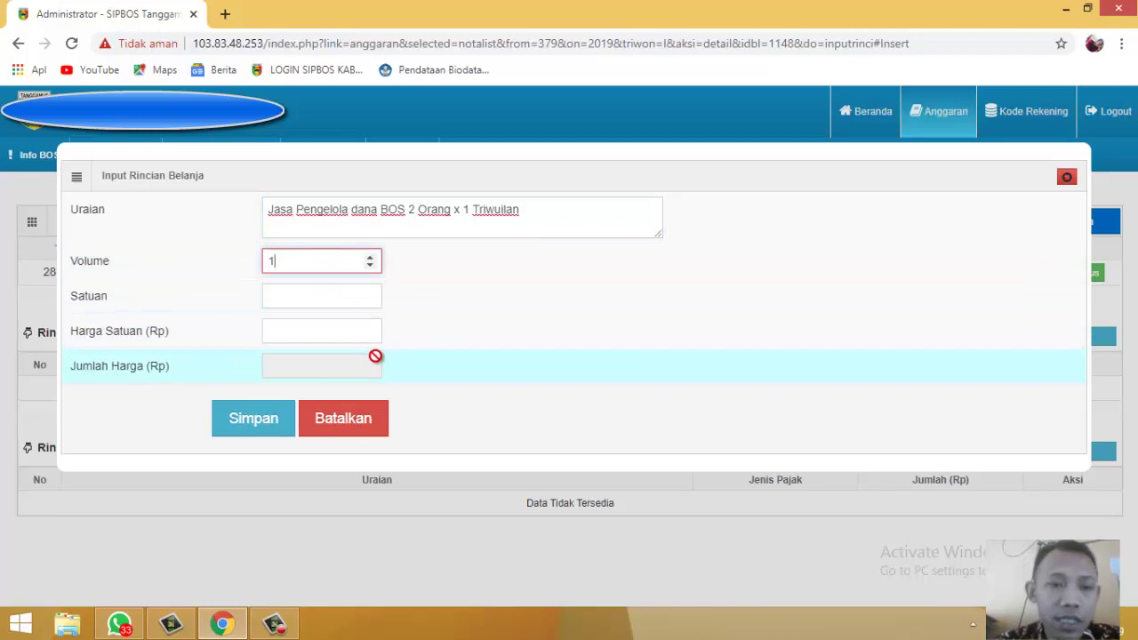
left_click(319, 296)
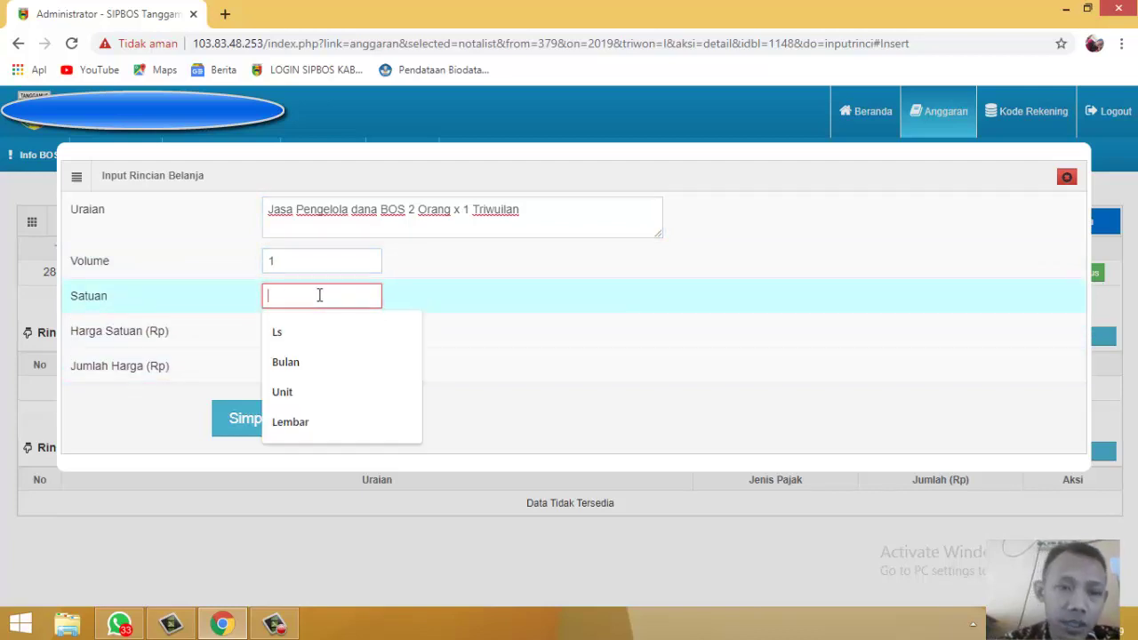
left_click(293, 340)
Step: Enter a unit price of 900000, correcting a mistyped 1000000, and save the detail
left_click(329, 338)
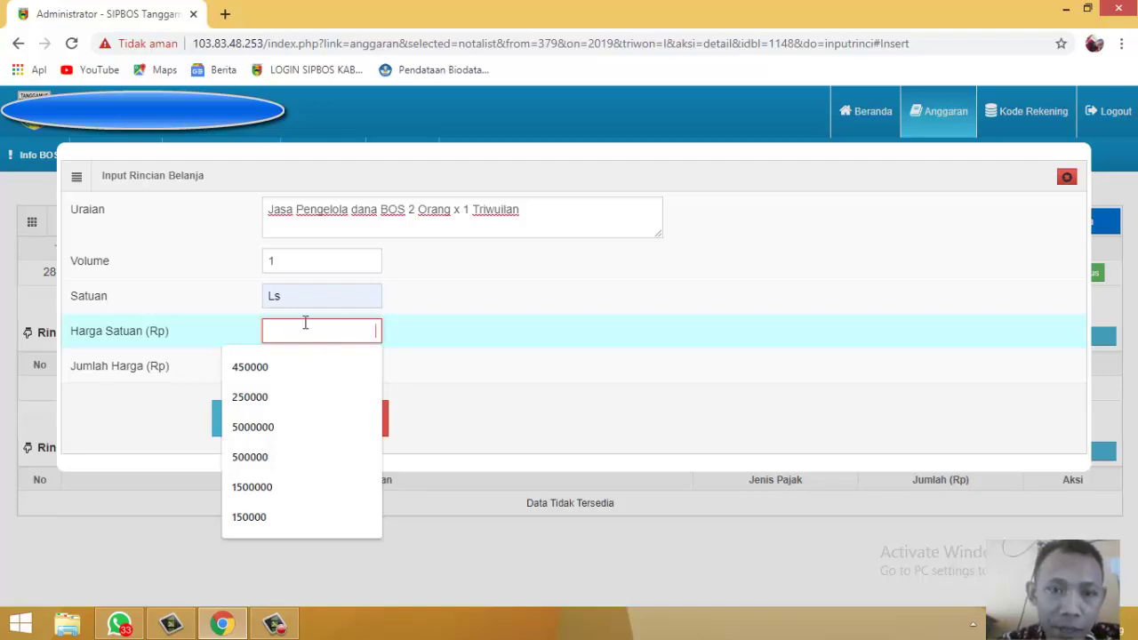
left_click(280, 263)
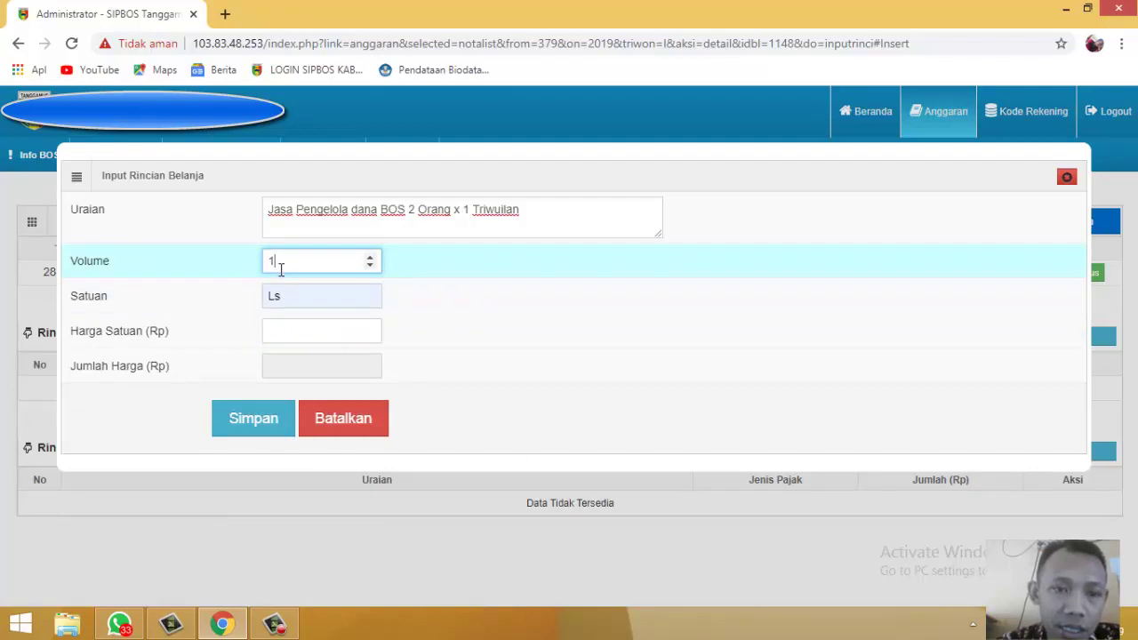
left_click(297, 324)
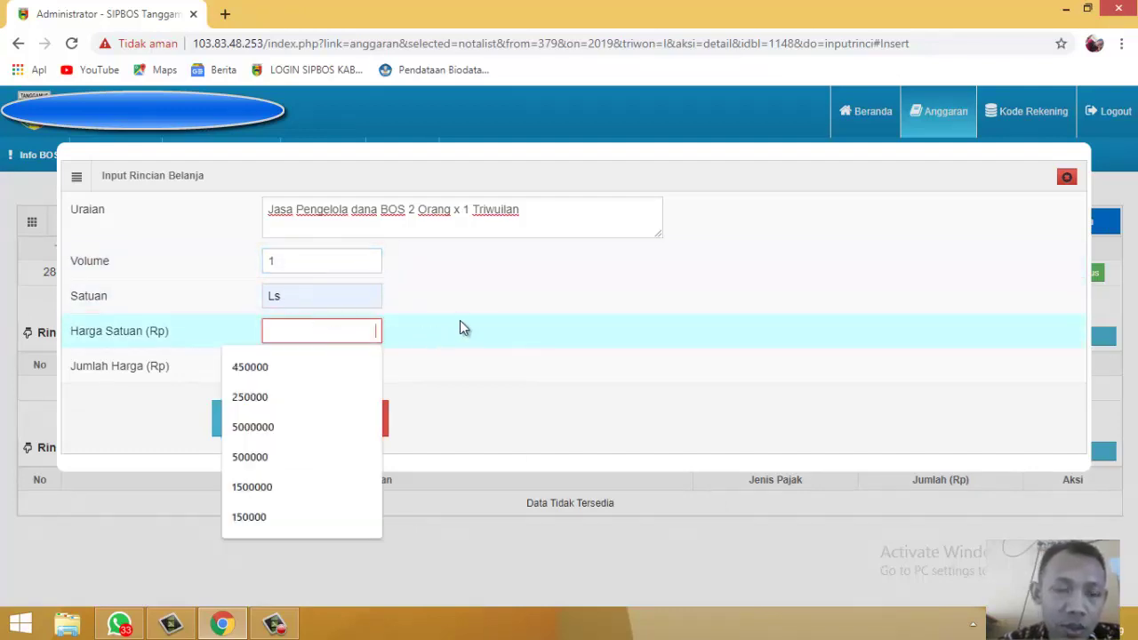
type("100")
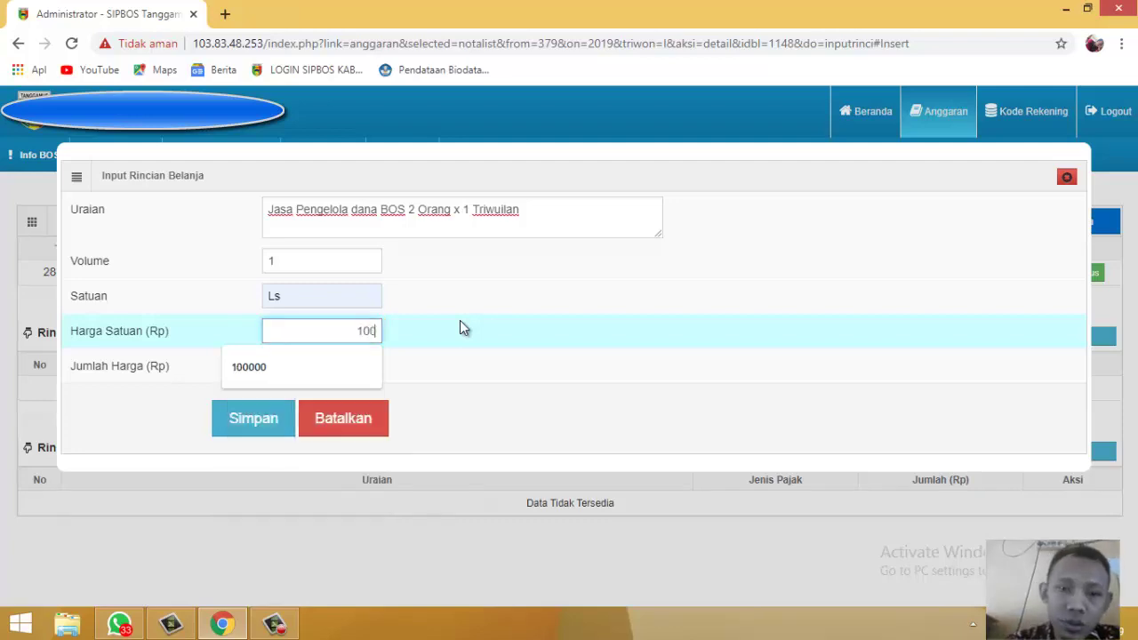
type("0000")
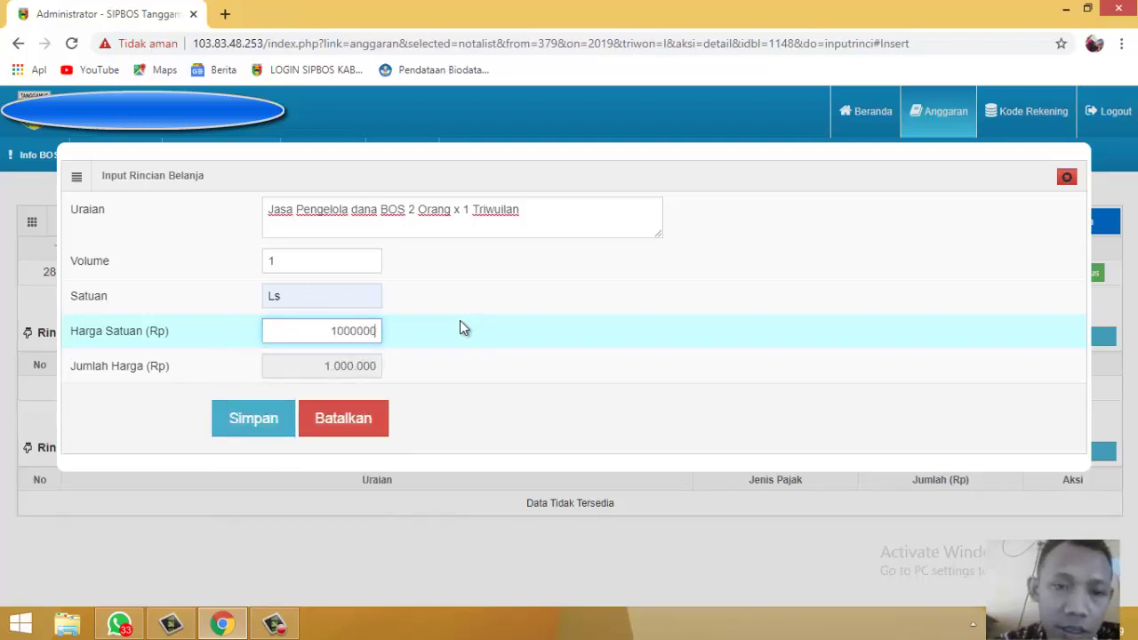
key("BackSpace")
key("BackSpace")
key("BackSpace")
key("BackSpace")
key("BackSpace")
key("BackSpace")
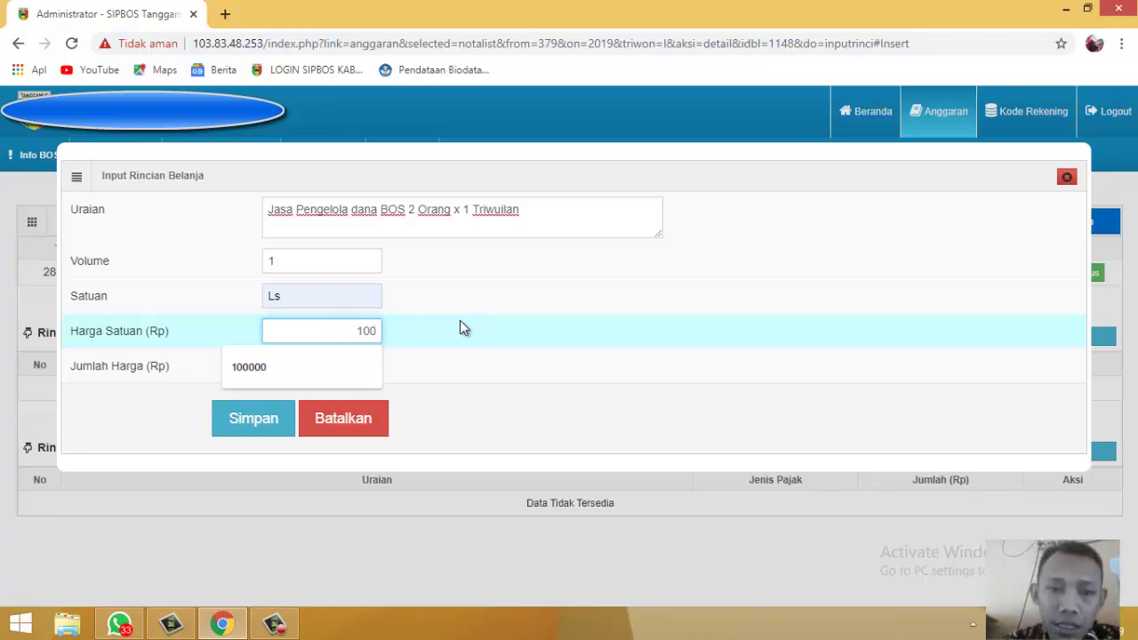
key("BackSpace")
type("90")
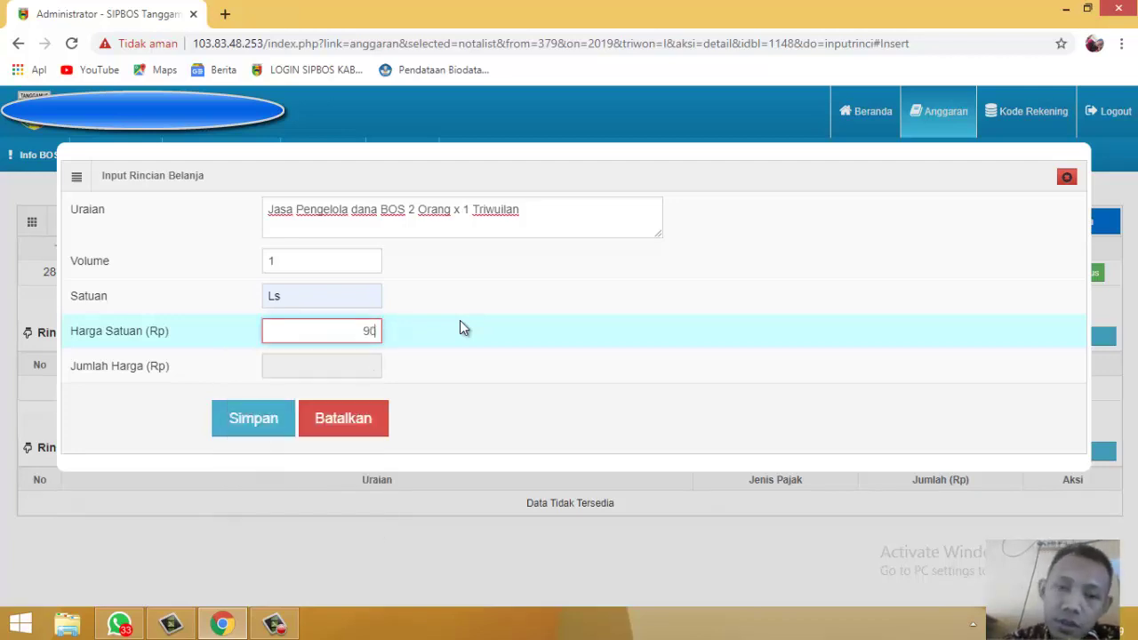
type("0000")
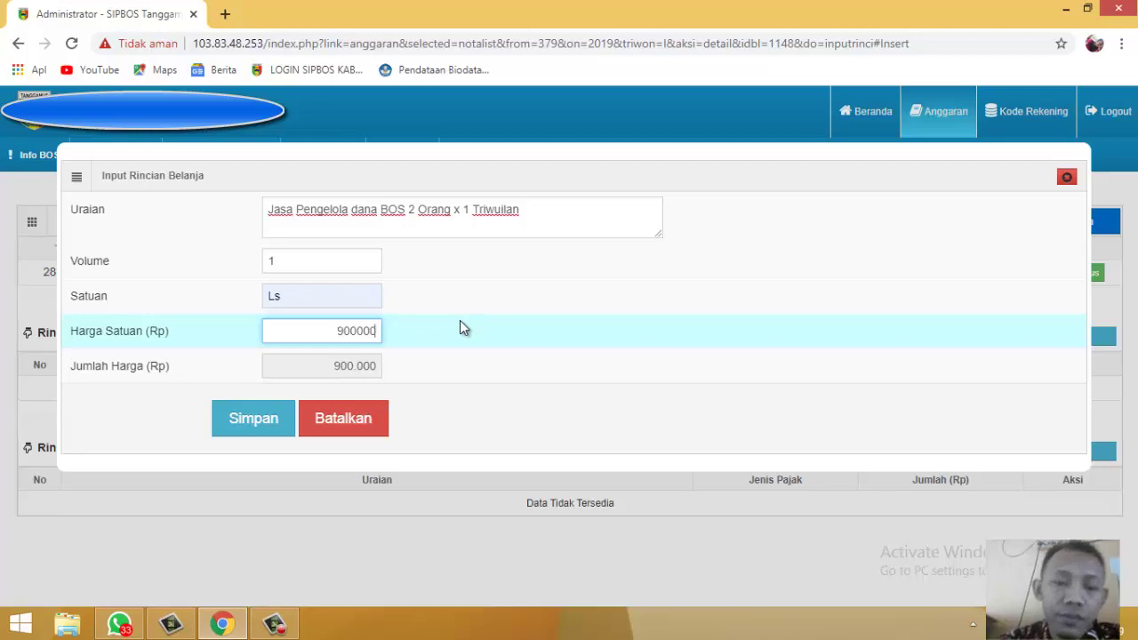
left_click(261, 425)
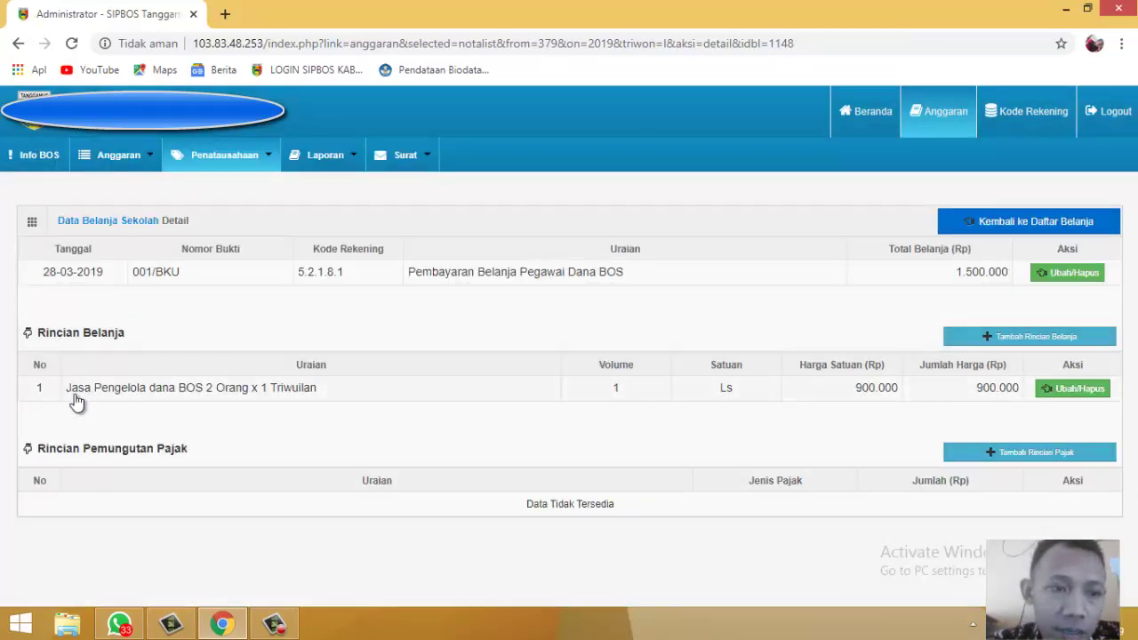
Step: Check the saved 900.000 detail row, then start another Rincian Belanja line
left_click_drag(71, 397, 293, 402)
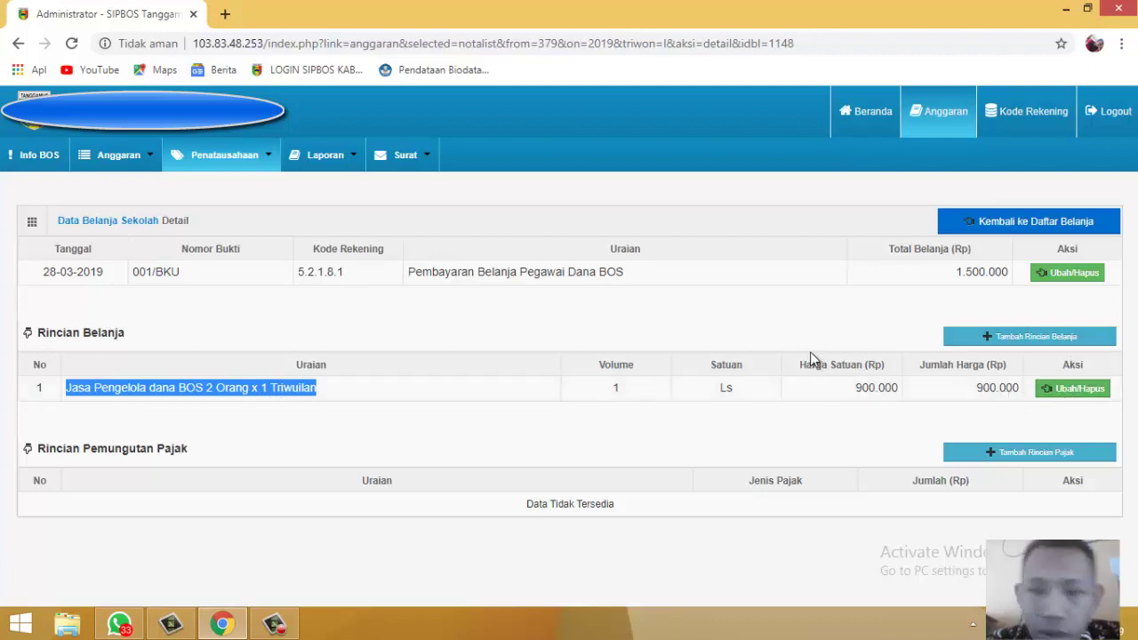
left_click(825, 322)
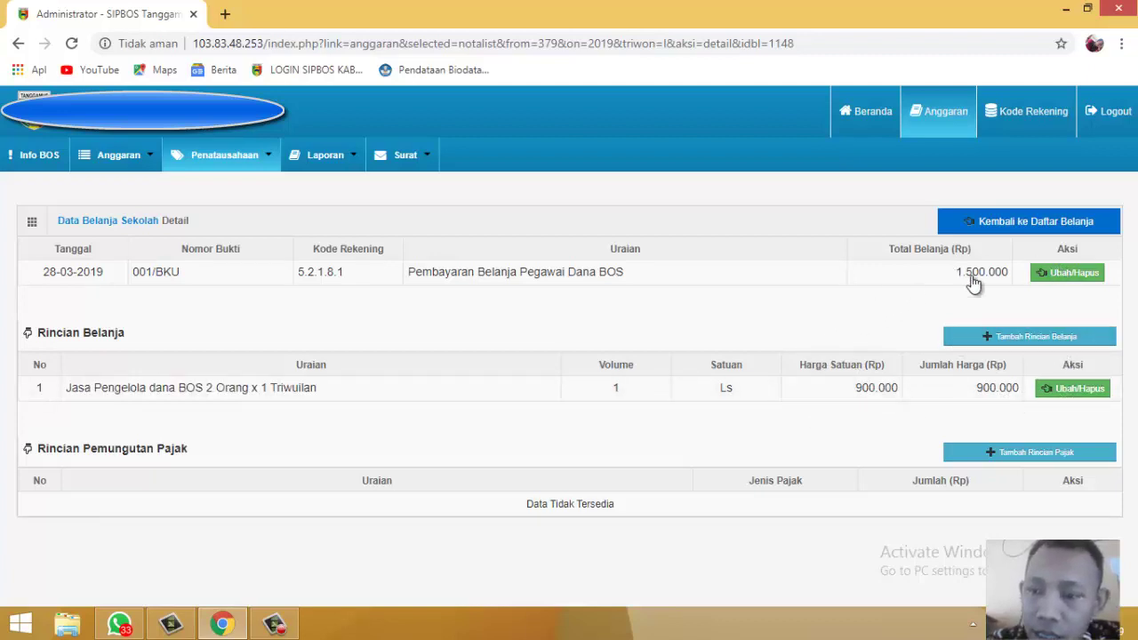
left_click(990, 338)
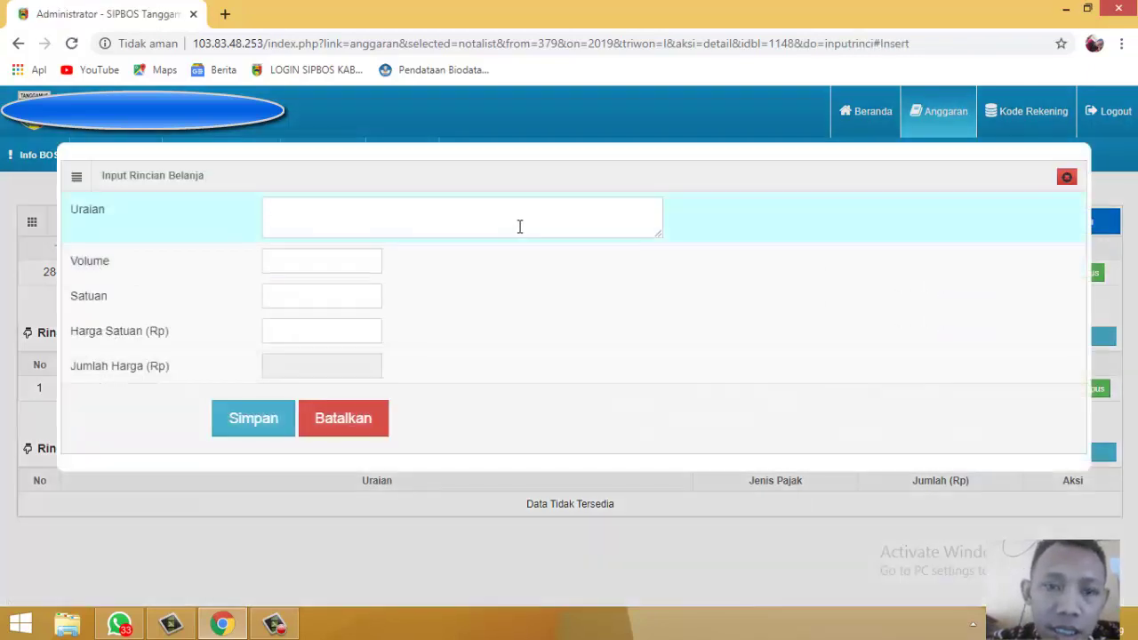
Step: Enter 'Jasa Honorarium guru Non PNS Non Sk Bupati 1 Orang x 3 Bulan', 3 Bulan at 300000, and save
left_click(520, 227)
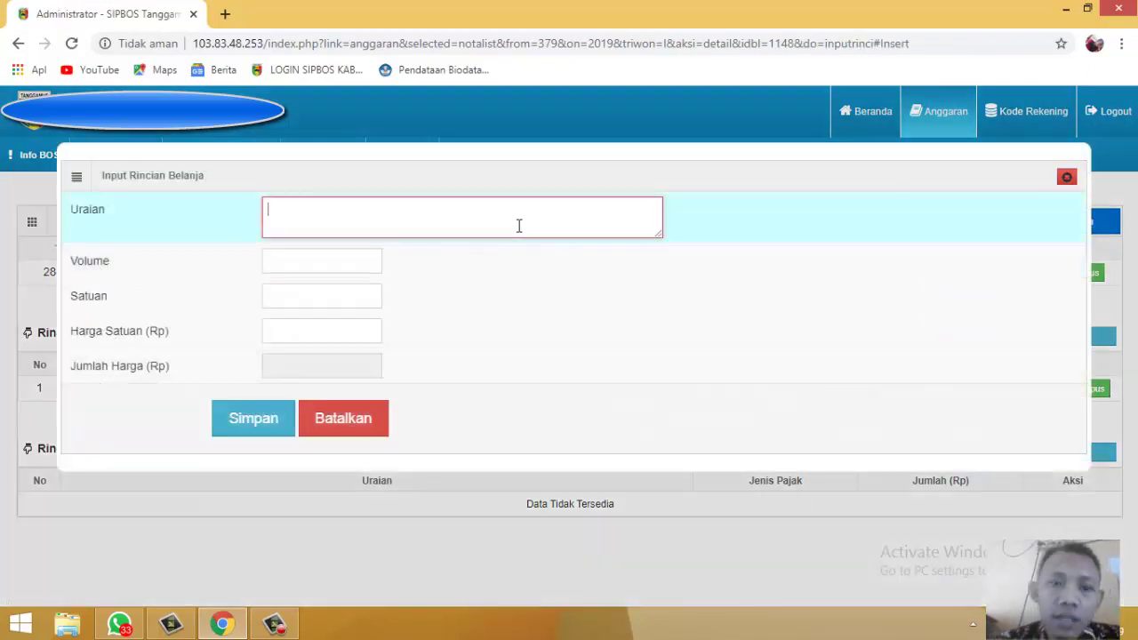
type("Jasa")
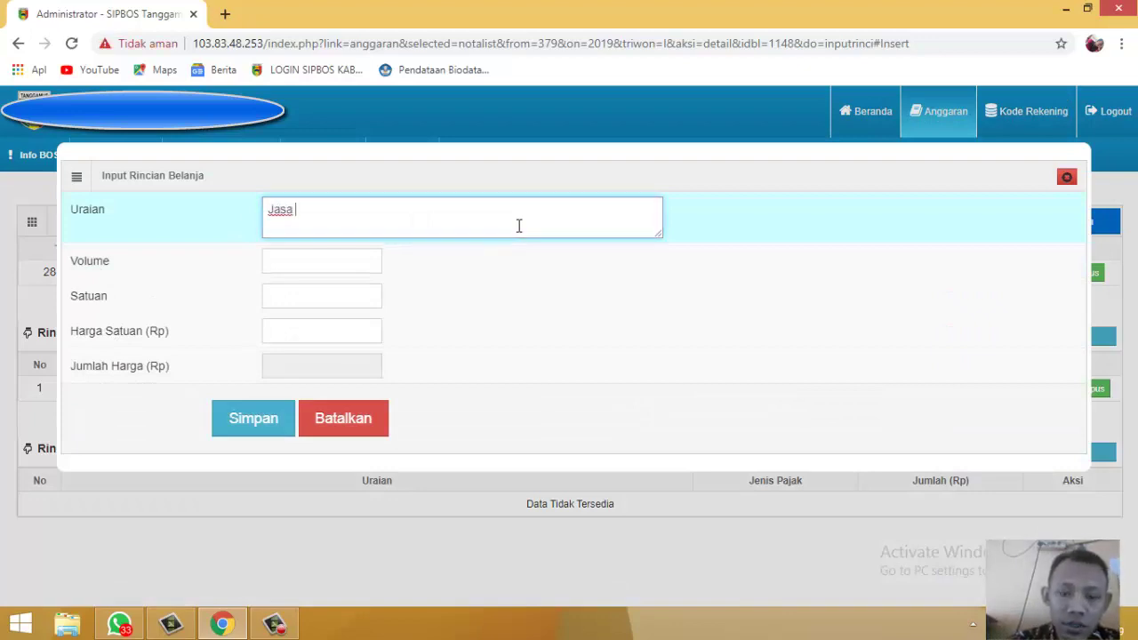
type(" Honorar")
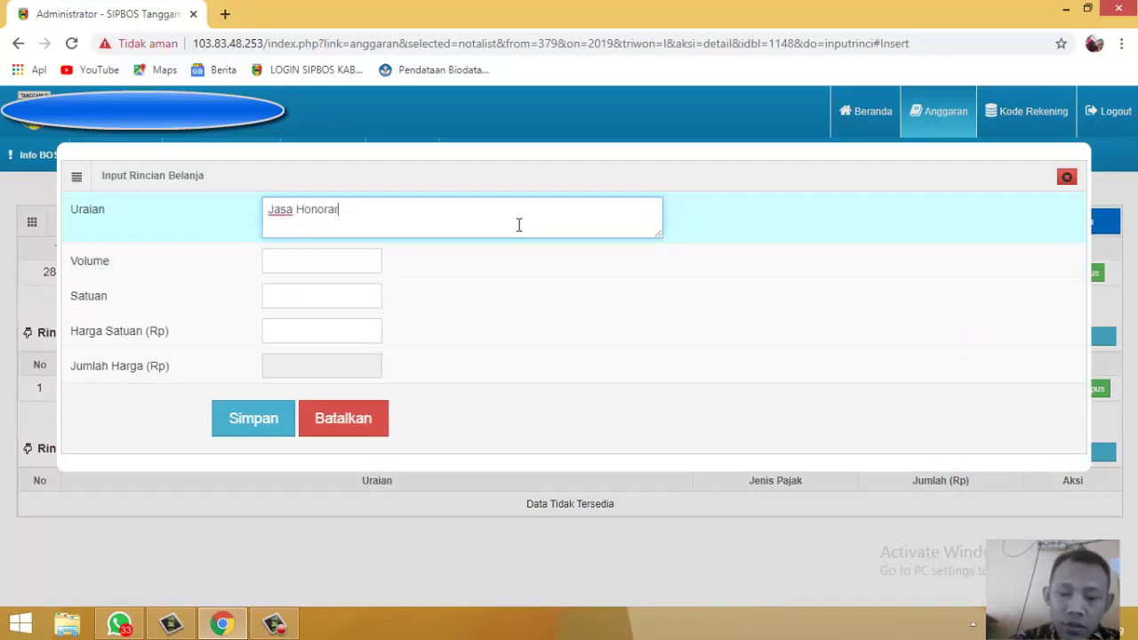
type("ium")
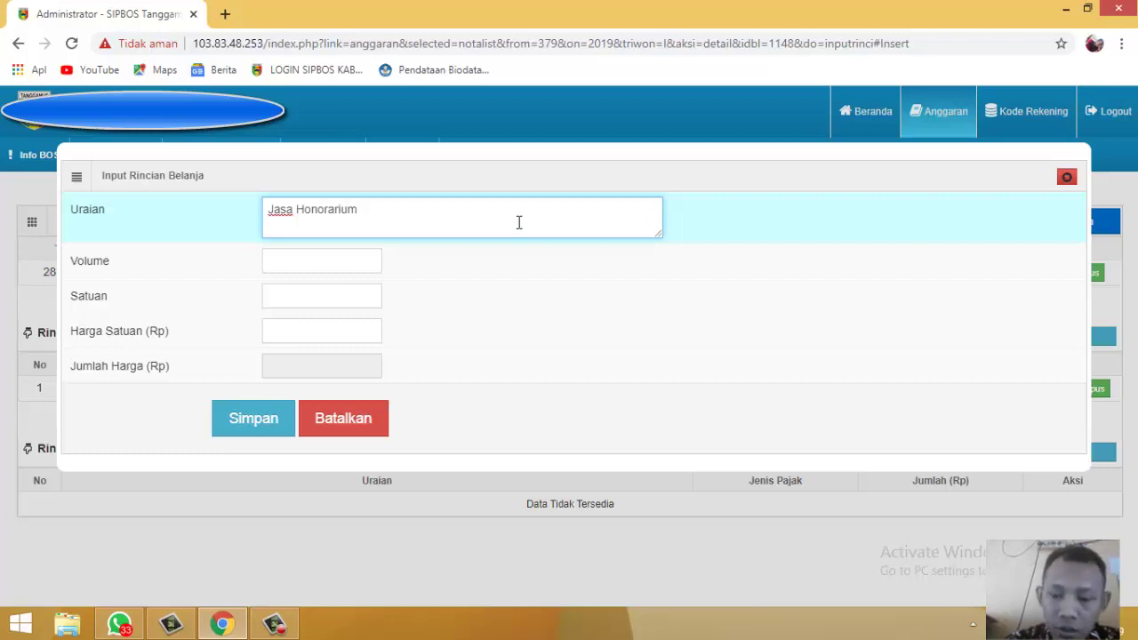
type(" guru N")
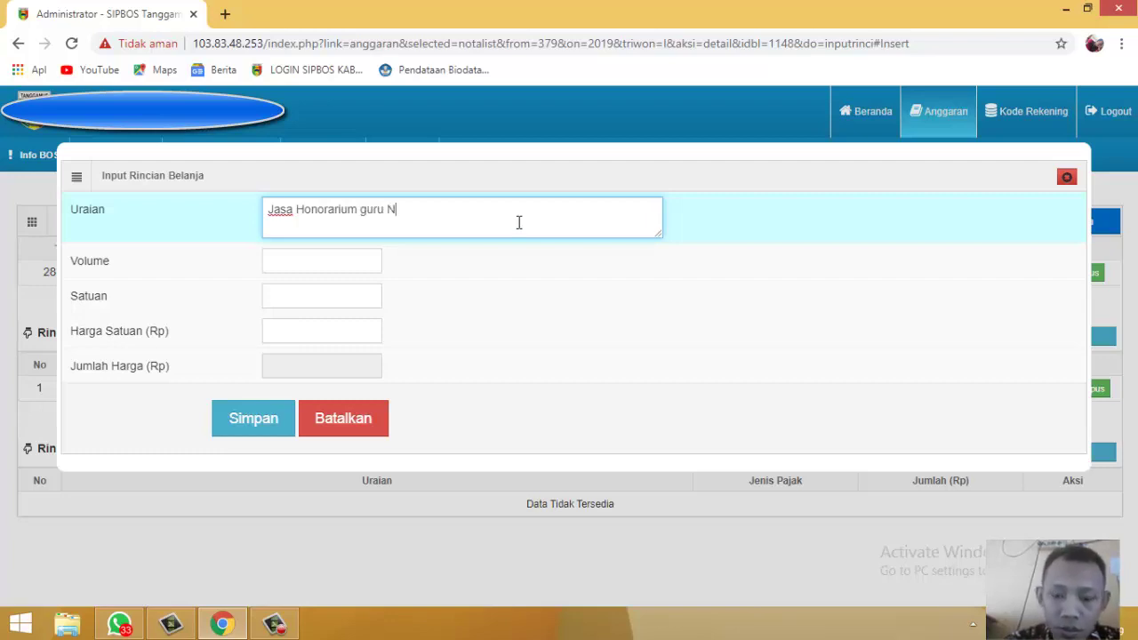
type("on PNS ")
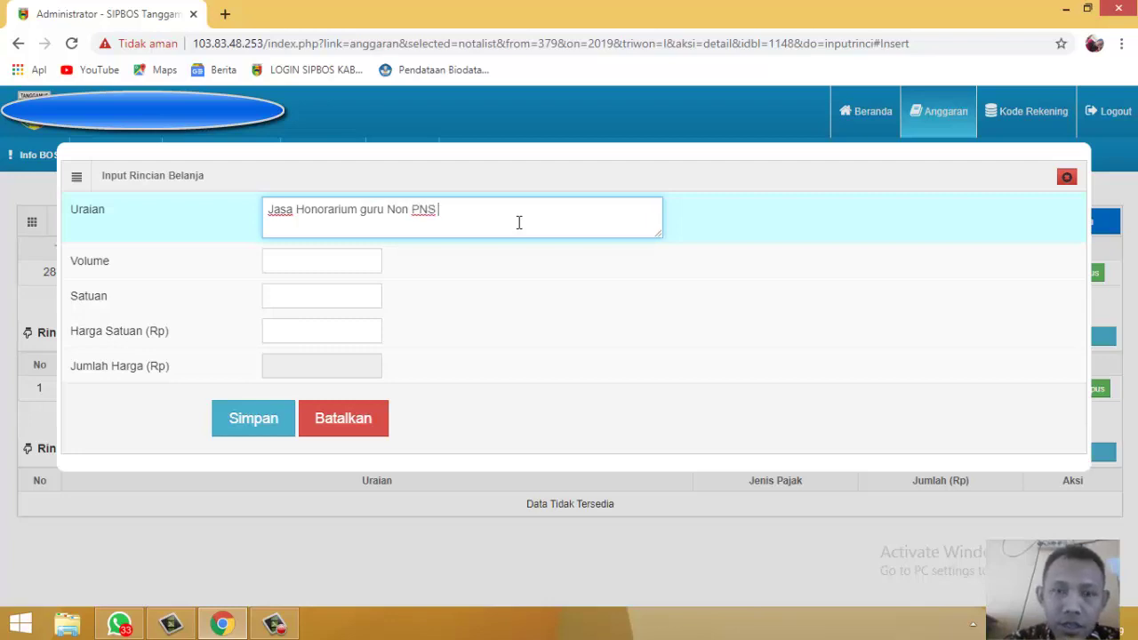
type("Non ")
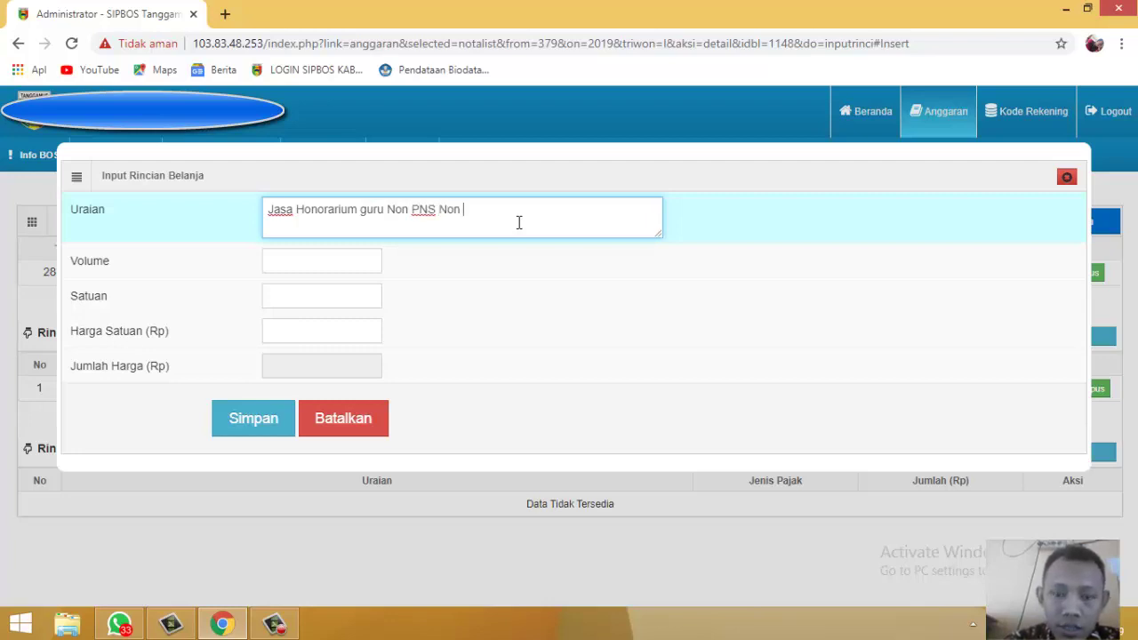
type("Sk Bupati 1")
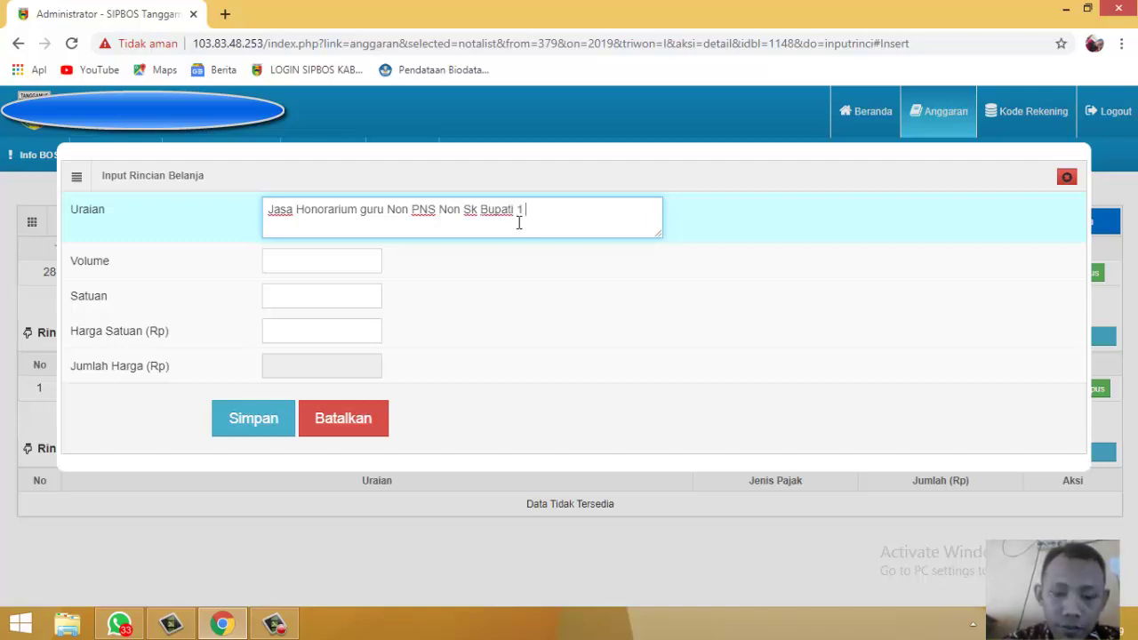
type(" Orang")
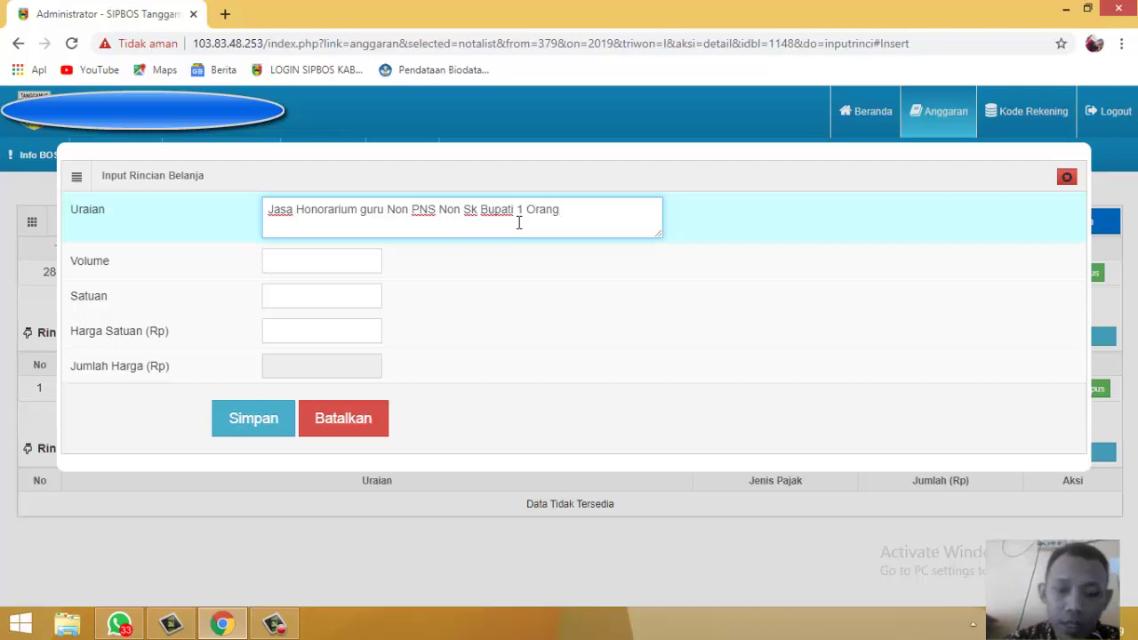
type(" x 3 ")
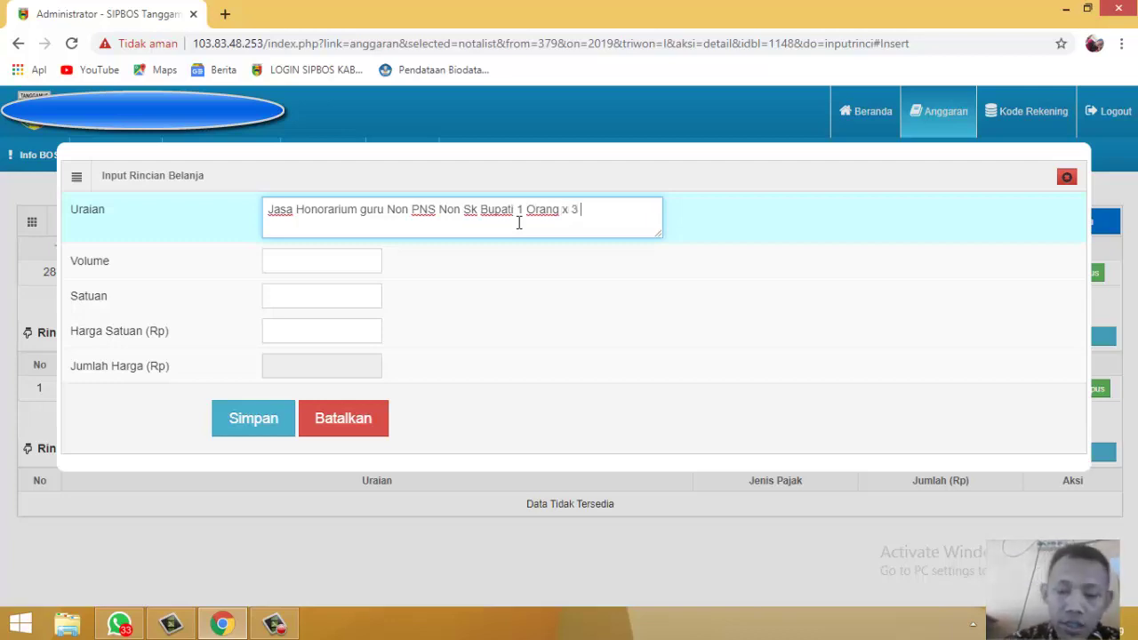
type("Bulan")
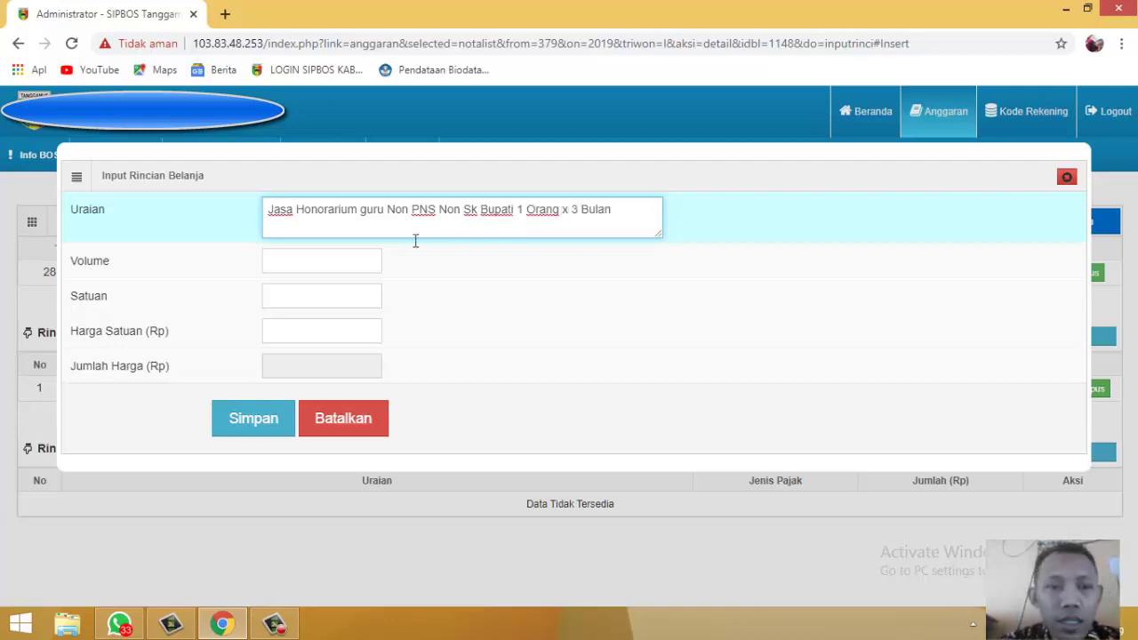
left_click(357, 259)
type("3")
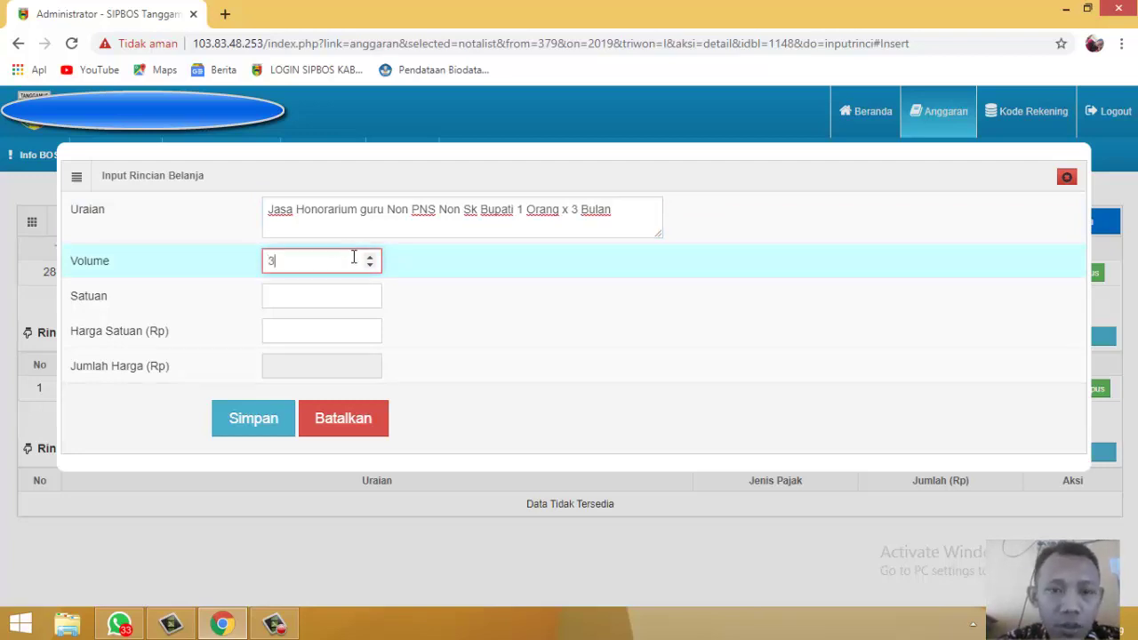
left_click(348, 295)
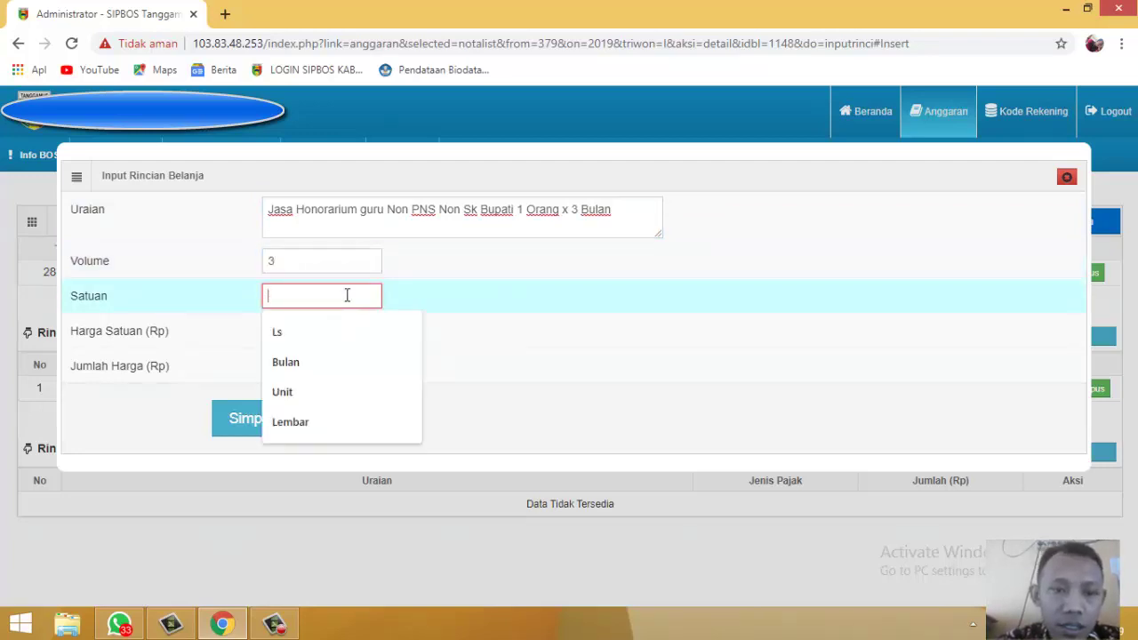
left_click(333, 362)
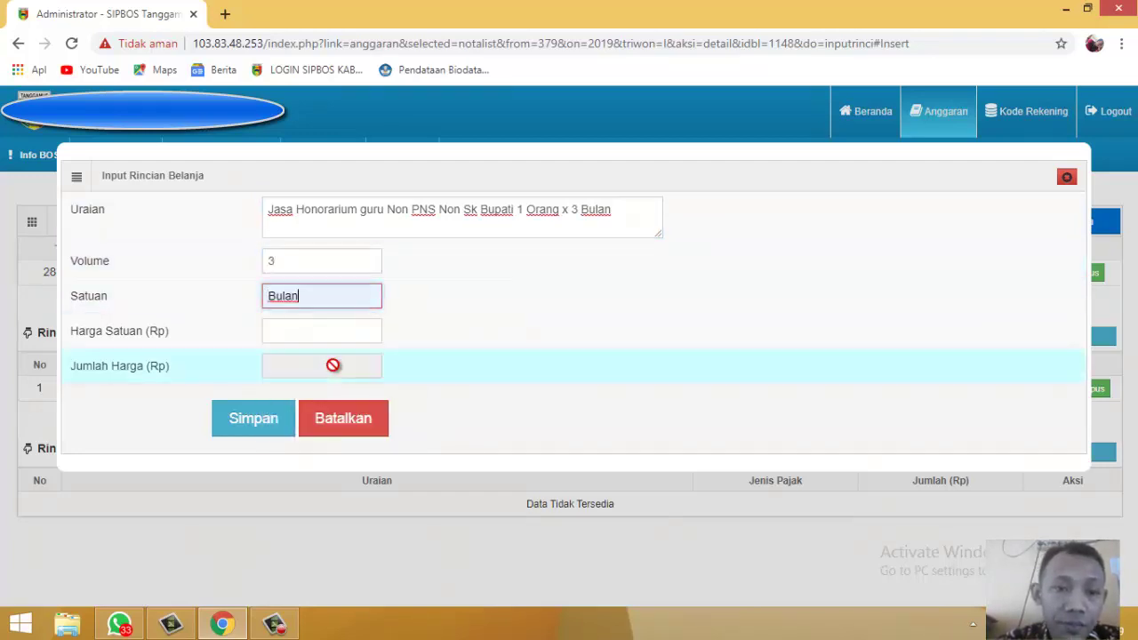
left_click(327, 341)
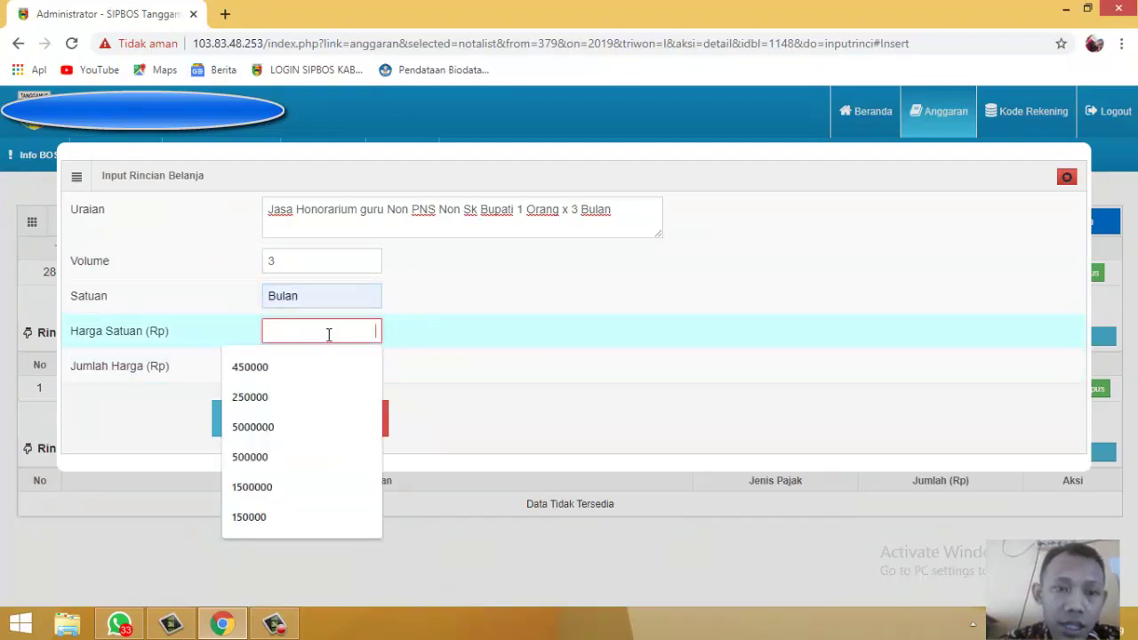
type("3000")
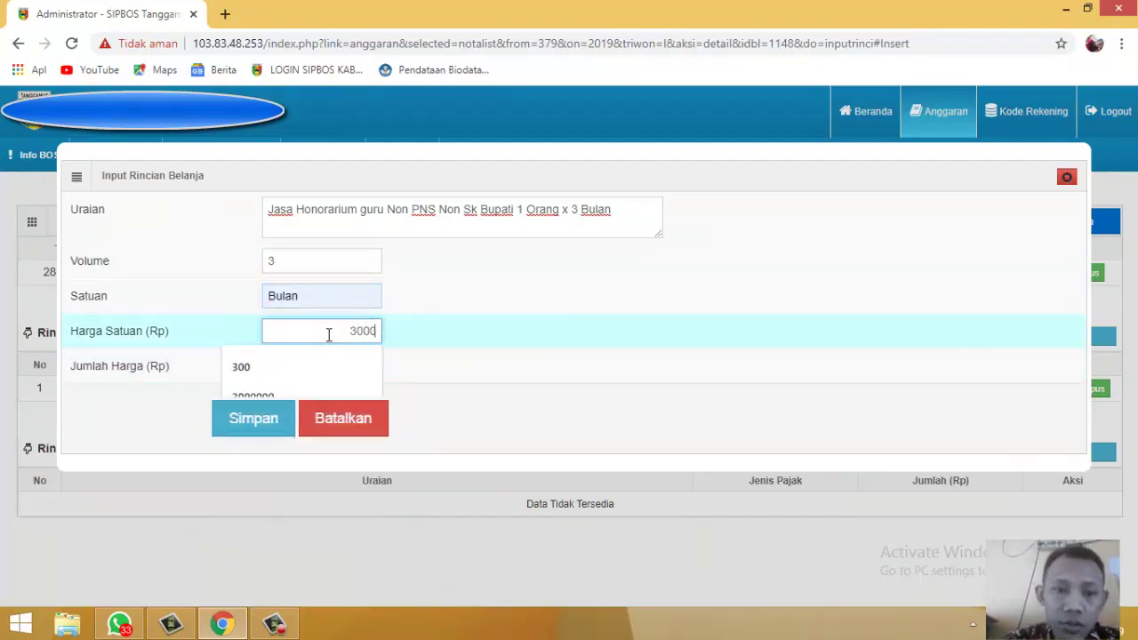
type("00")
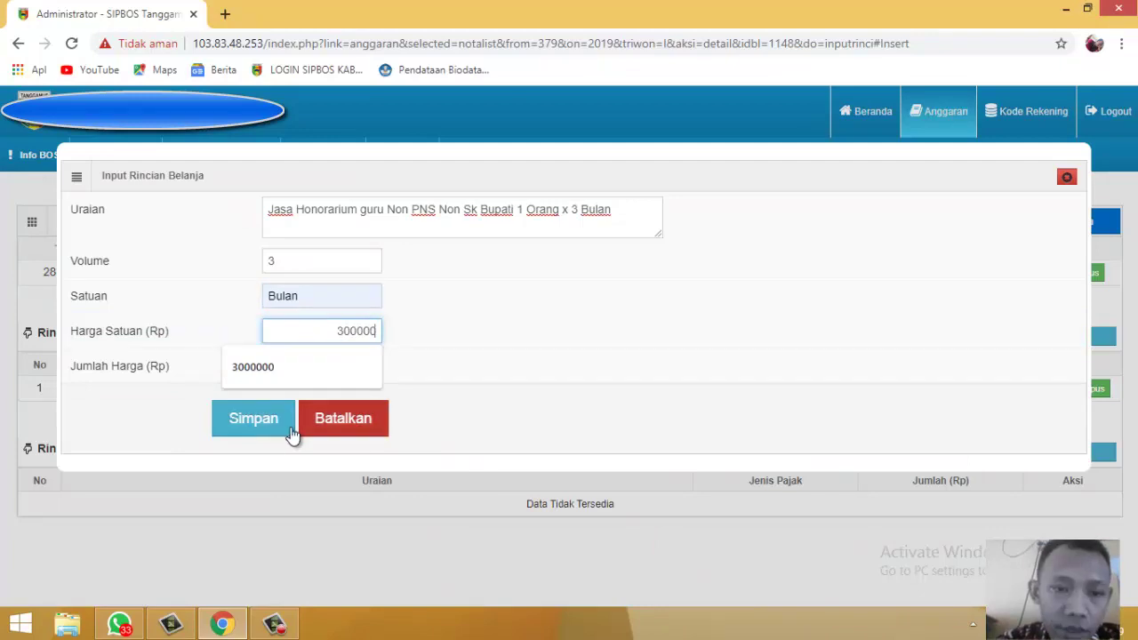
left_click(283, 425)
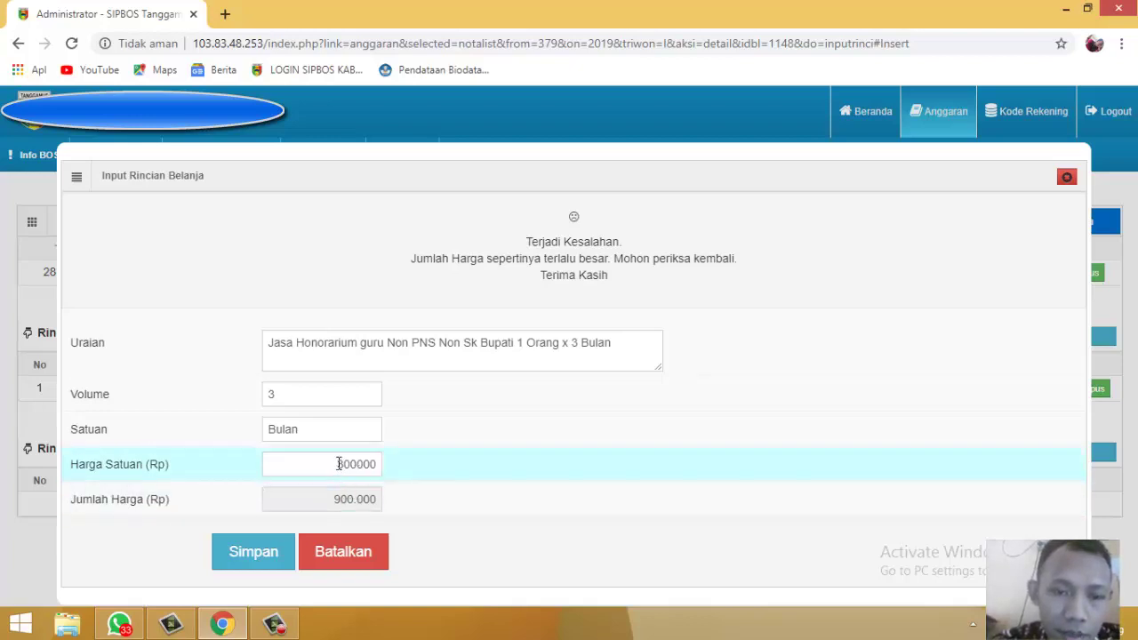
Step: Correct the honorarium unit price to 200000 and save the line again
double_click(339, 464)
left_click(352, 464)
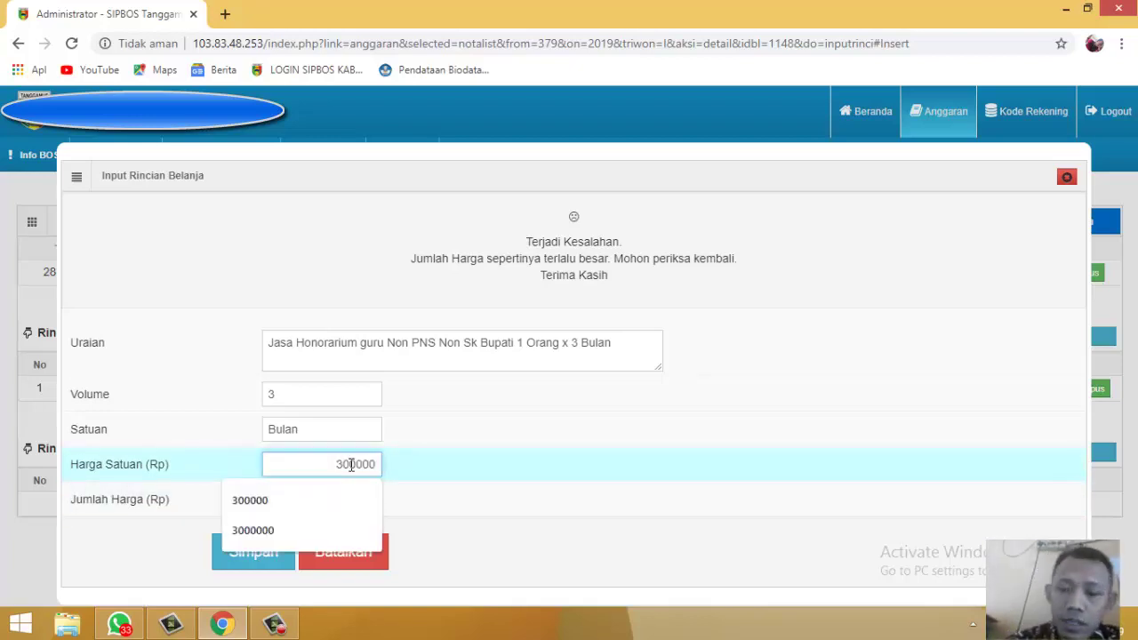
key("BackSpace")
key("BackSpace")
type("20")
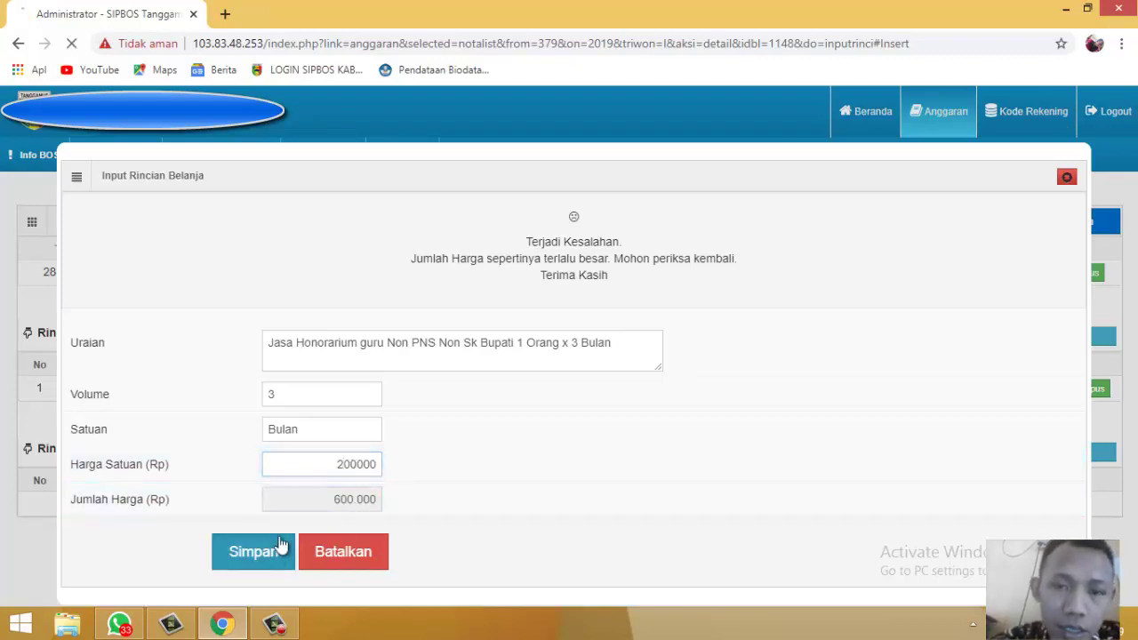
left_click(280, 544)
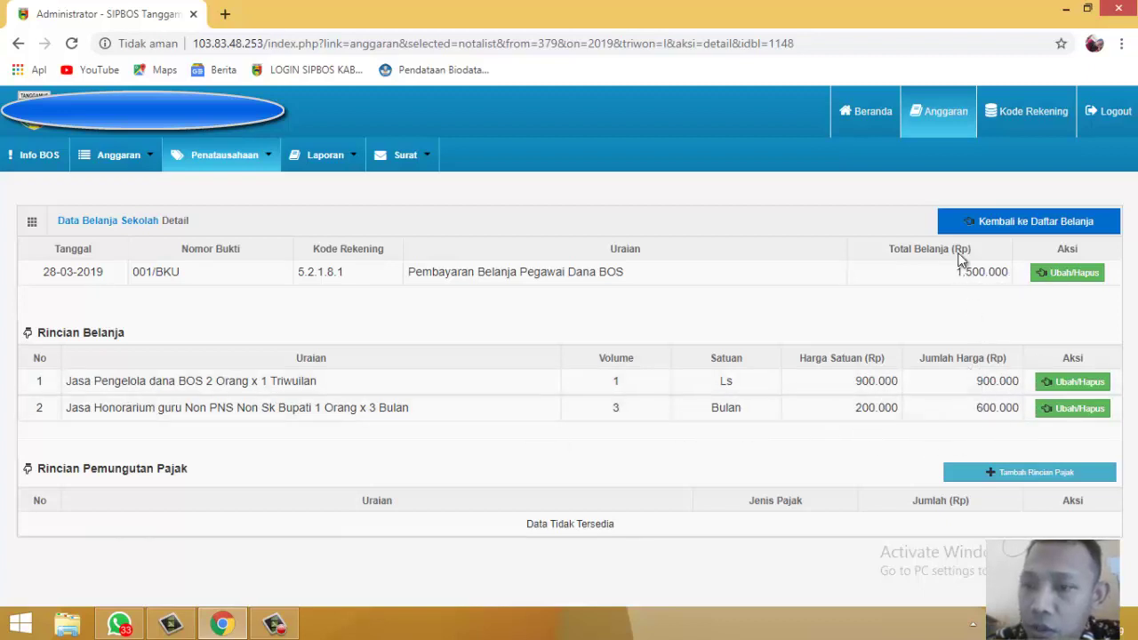
Step: Check the note's 1.500.000 total, then go back to the spending list
left_click_drag(962, 277, 1011, 285)
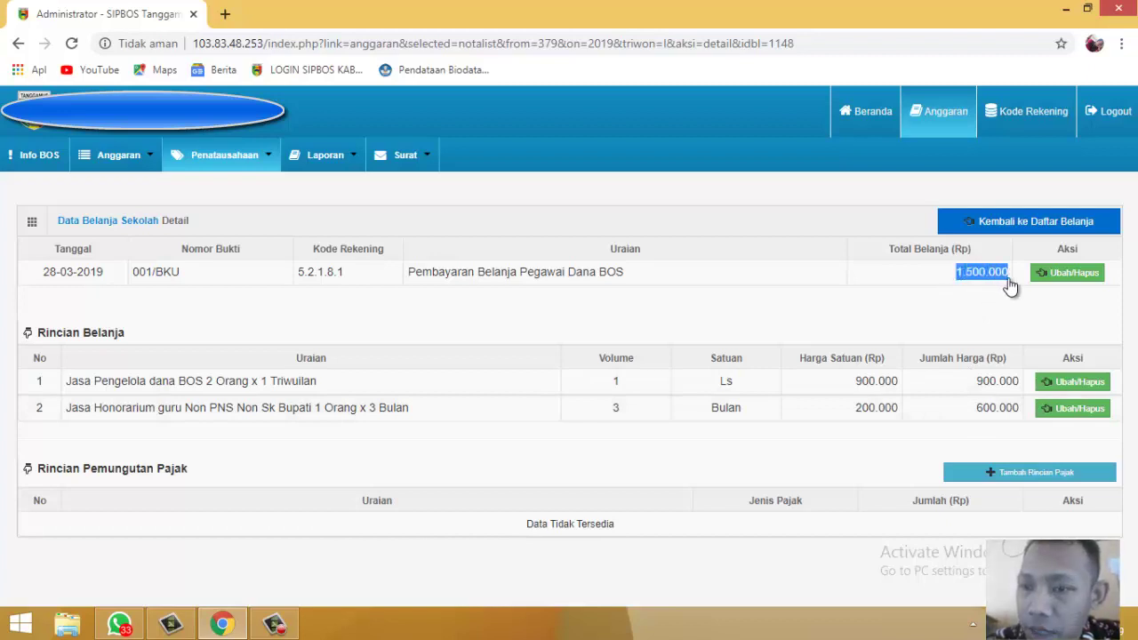
left_click(952, 338)
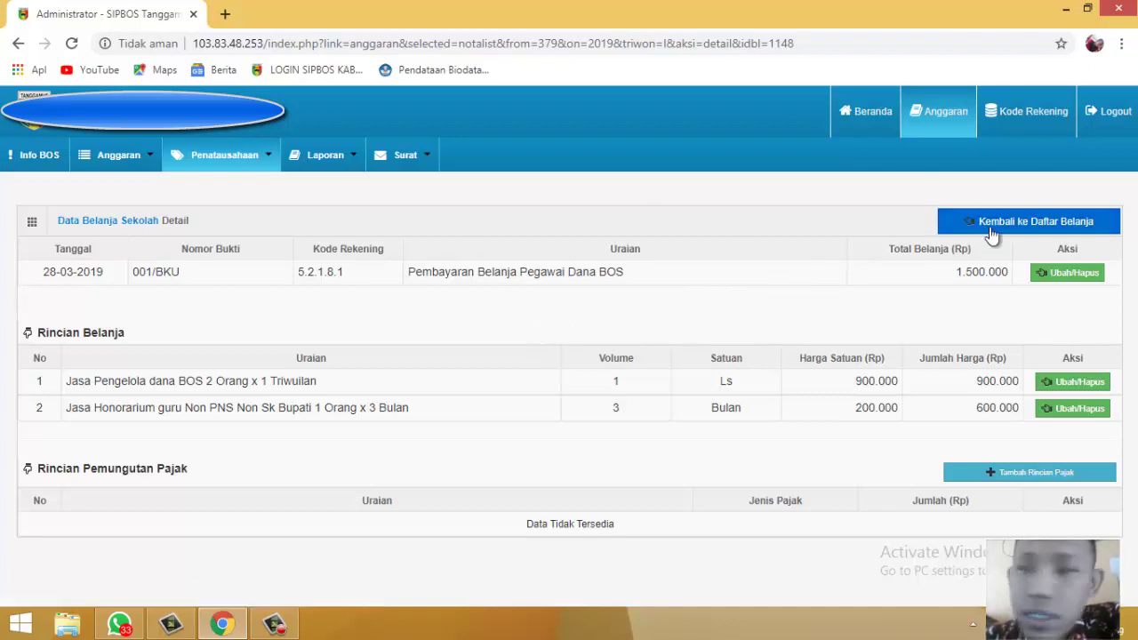
left_click(1039, 229)
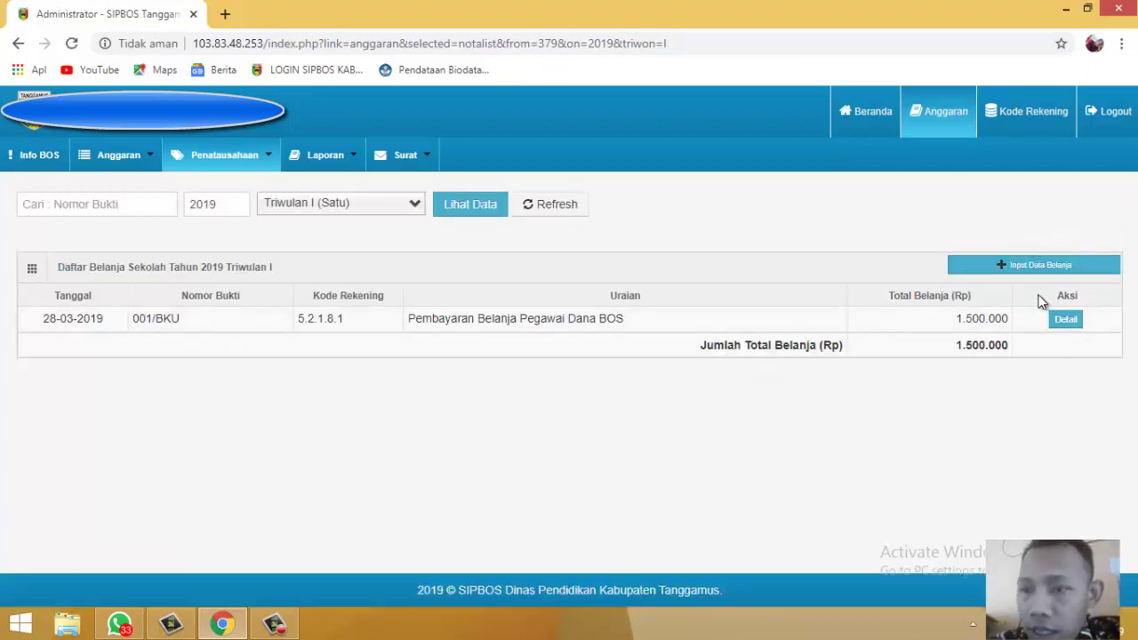
Step: Start a new spending note on the Belanja Barang dan Jasa Dana BOS row
left_click(1041, 266)
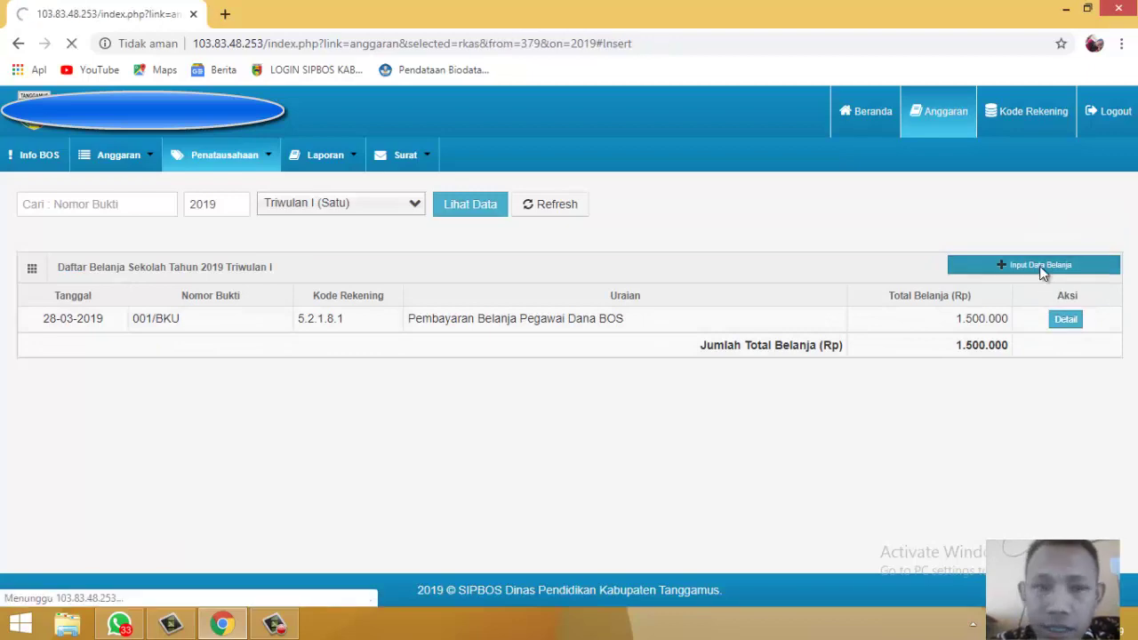
scroll(800, 287, "down", 4)
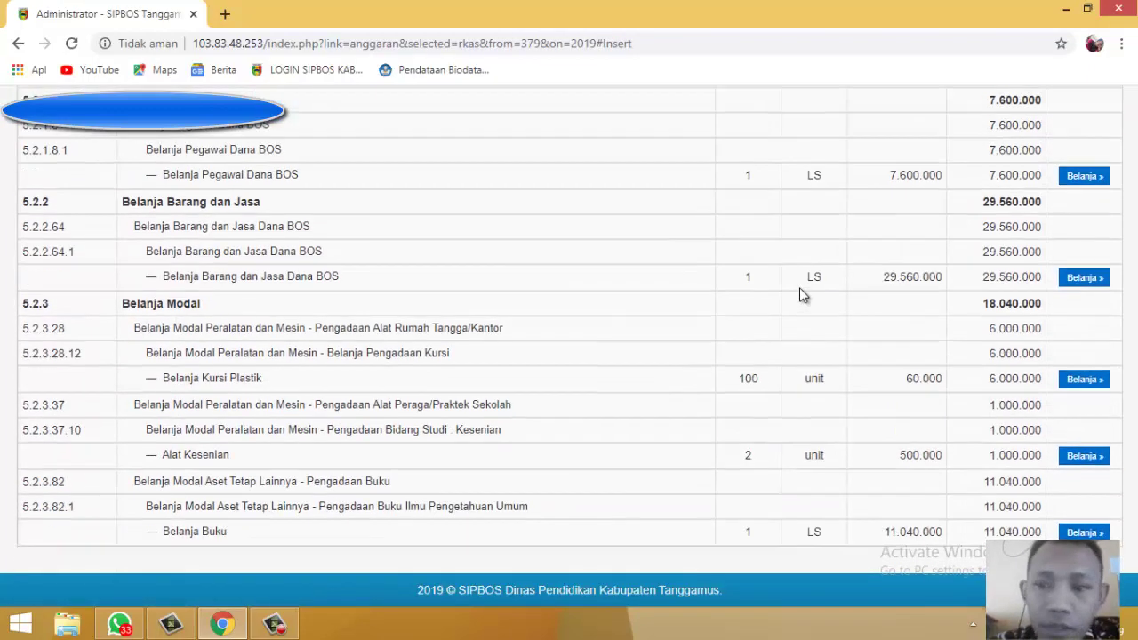
scroll(799, 288, "up", 2)
scroll(799, 287, "up", 4)
scroll(798, 294, "down", 5)
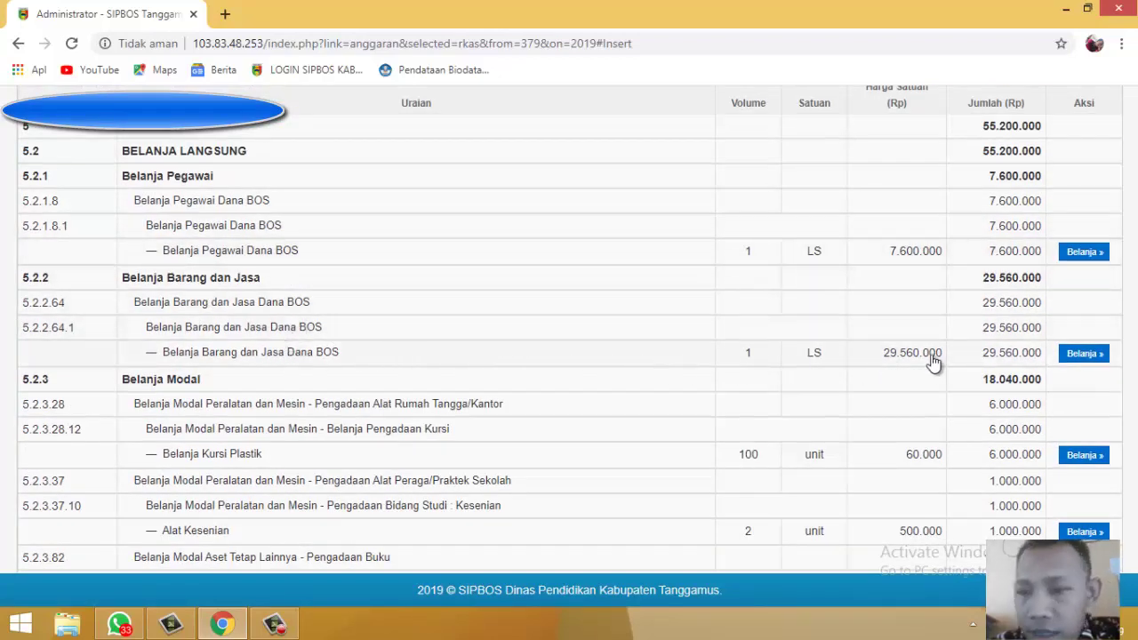
left_click(1077, 356)
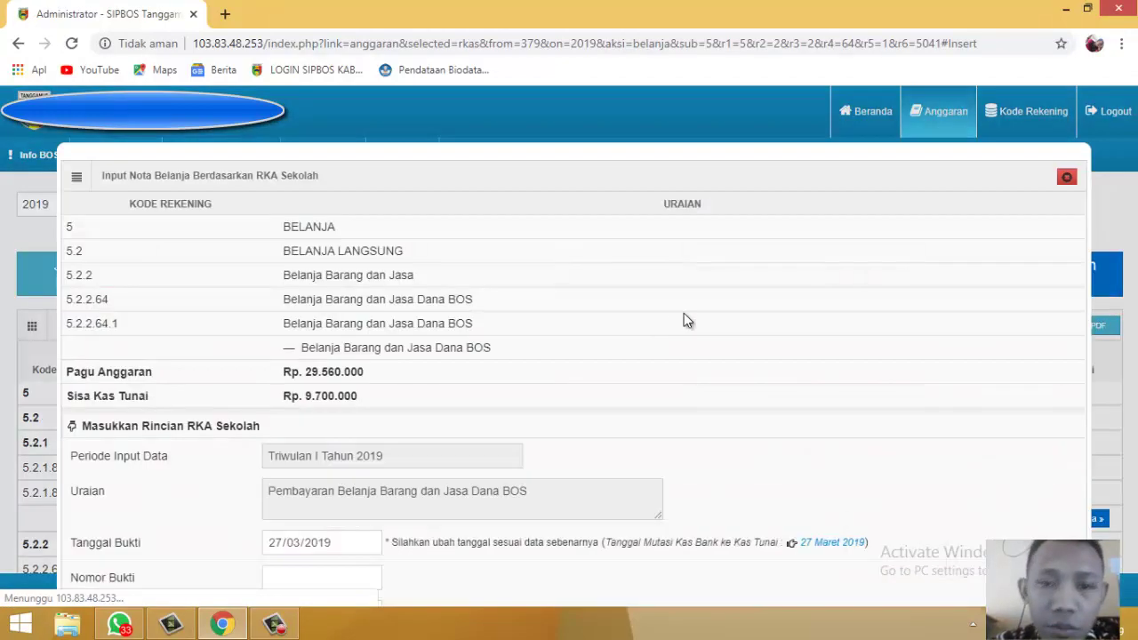
Step: Choose receipt number 002/BKU, enter a 10.000.000 total, and submit the note
scroll(813, 257, "down", 3)
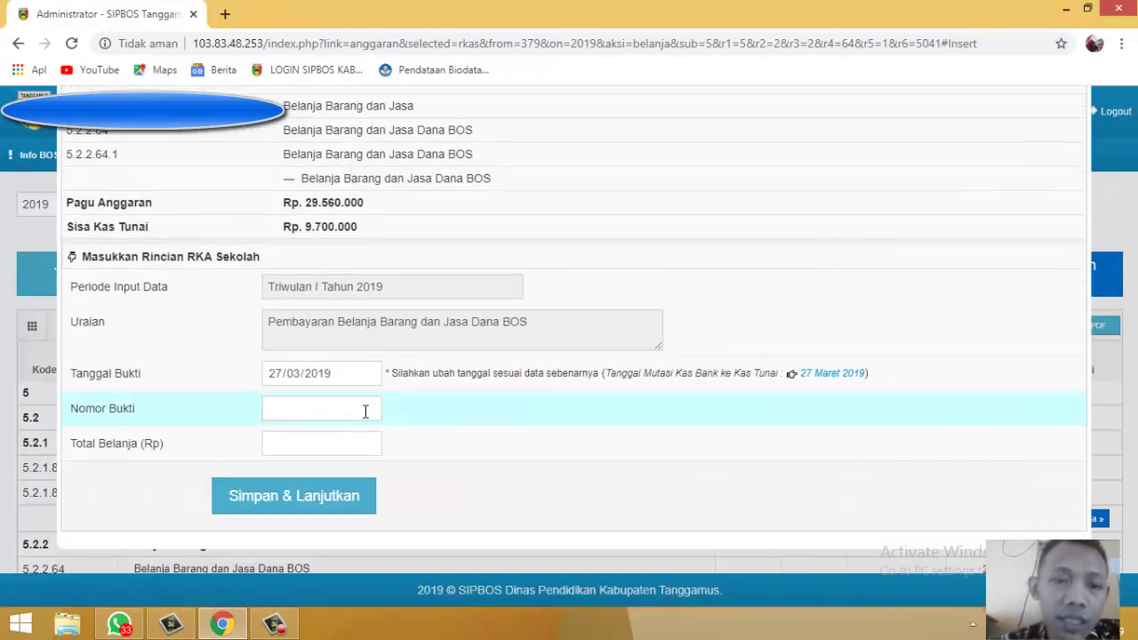
left_click(363, 408)
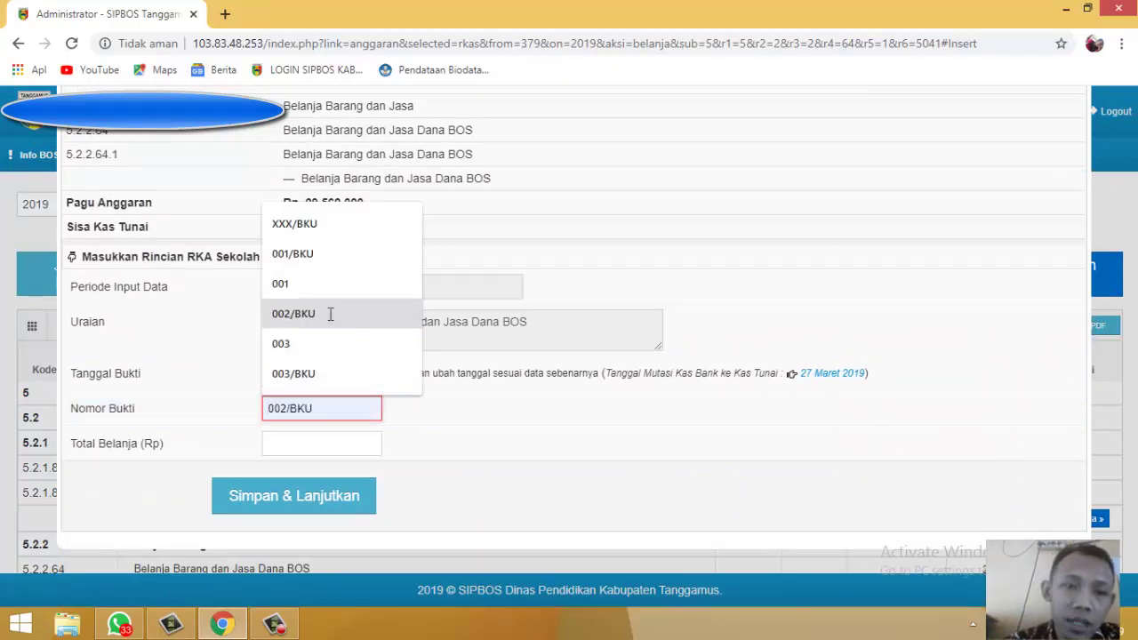
left_click(330, 314)
left_click(337, 444)
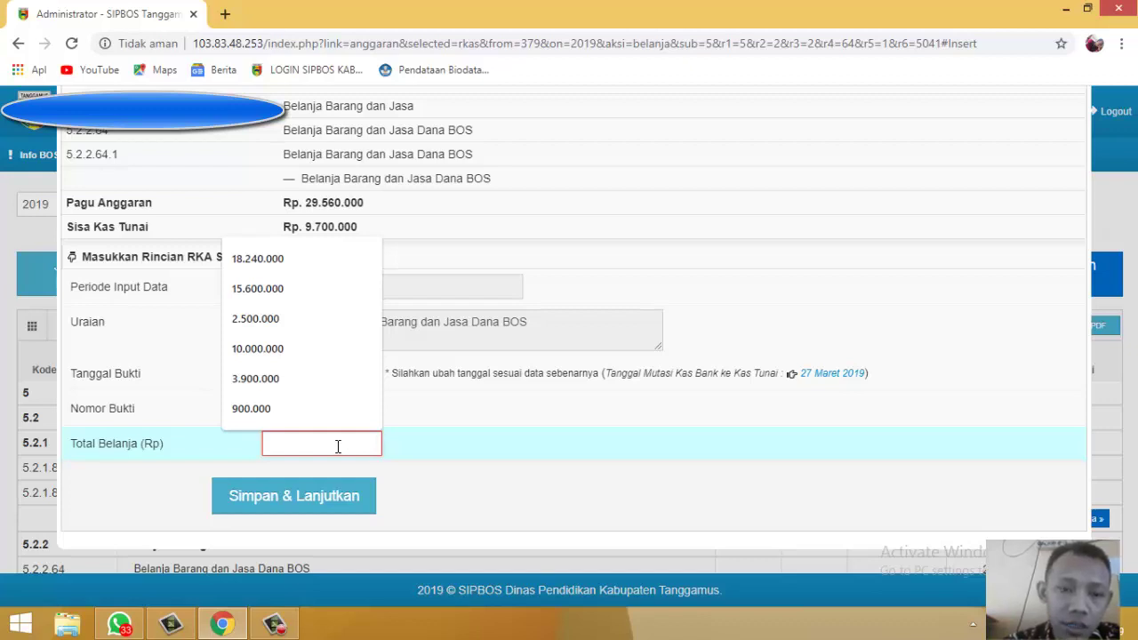
type("10.000.00")
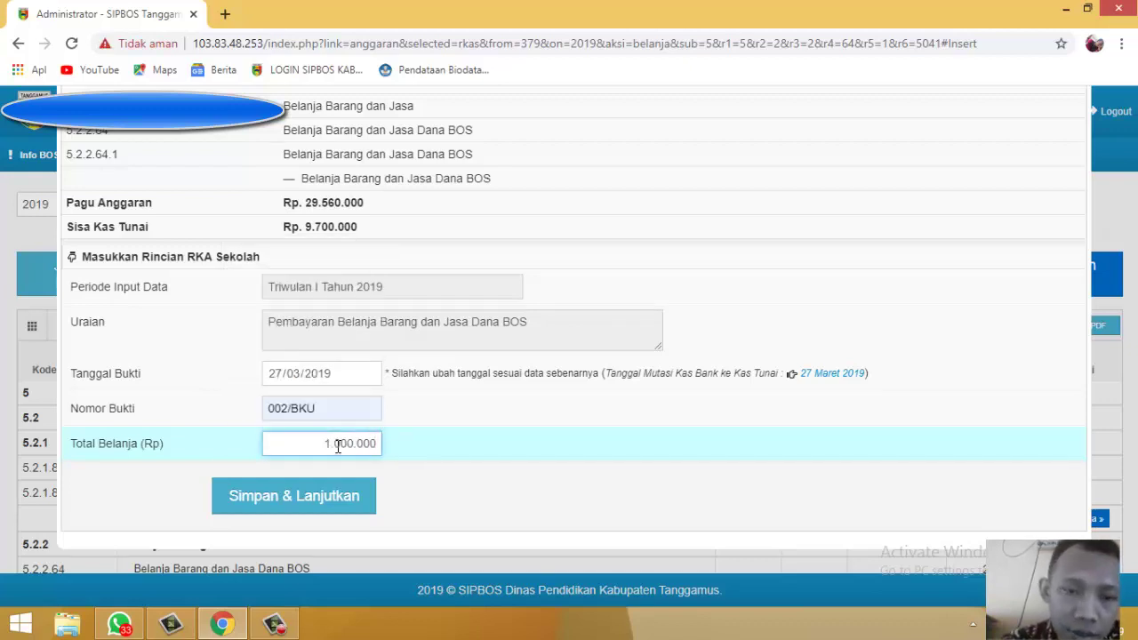
type("0")
left_click(315, 496)
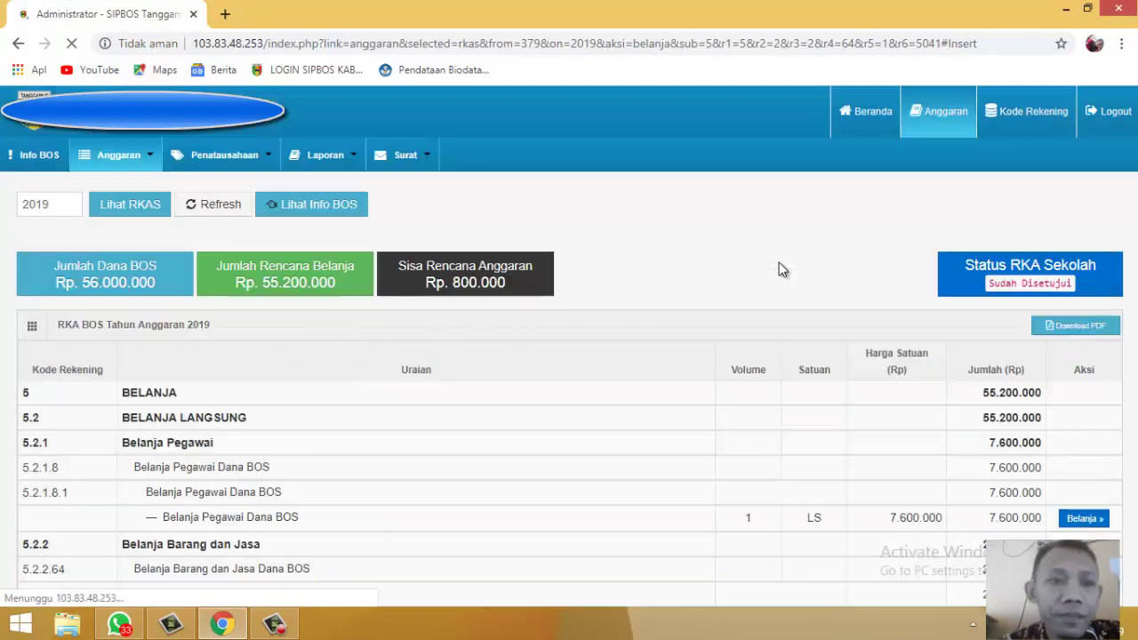
Step: Replace the rejected 10.000.000 total with 5.000.000 and save the note
scroll(786, 282, "down", 3)
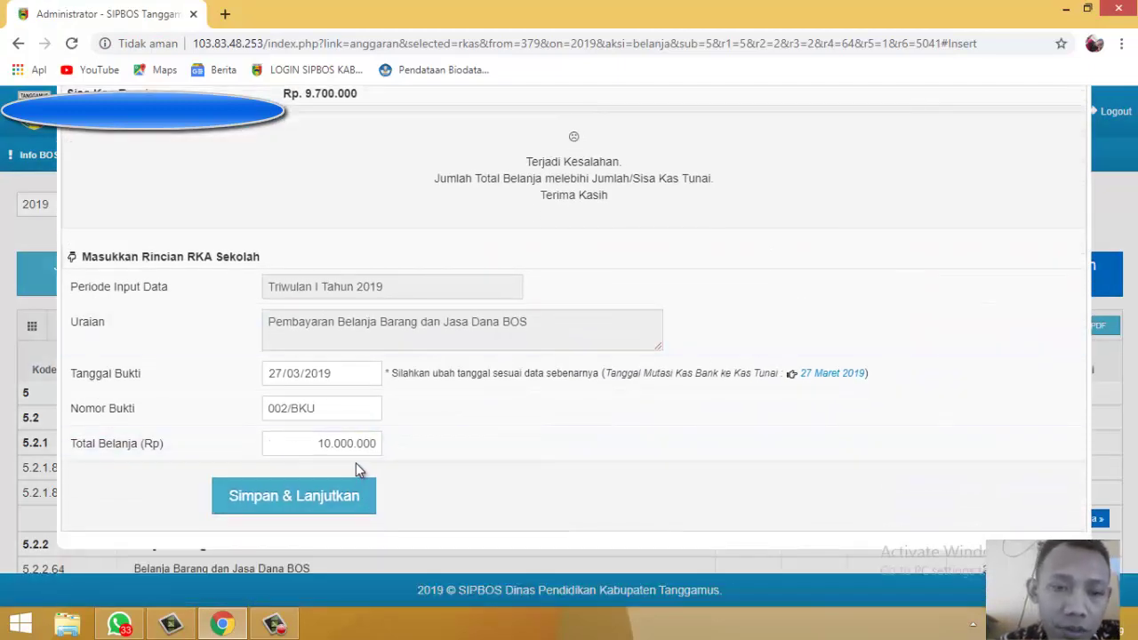
left_click(357, 457)
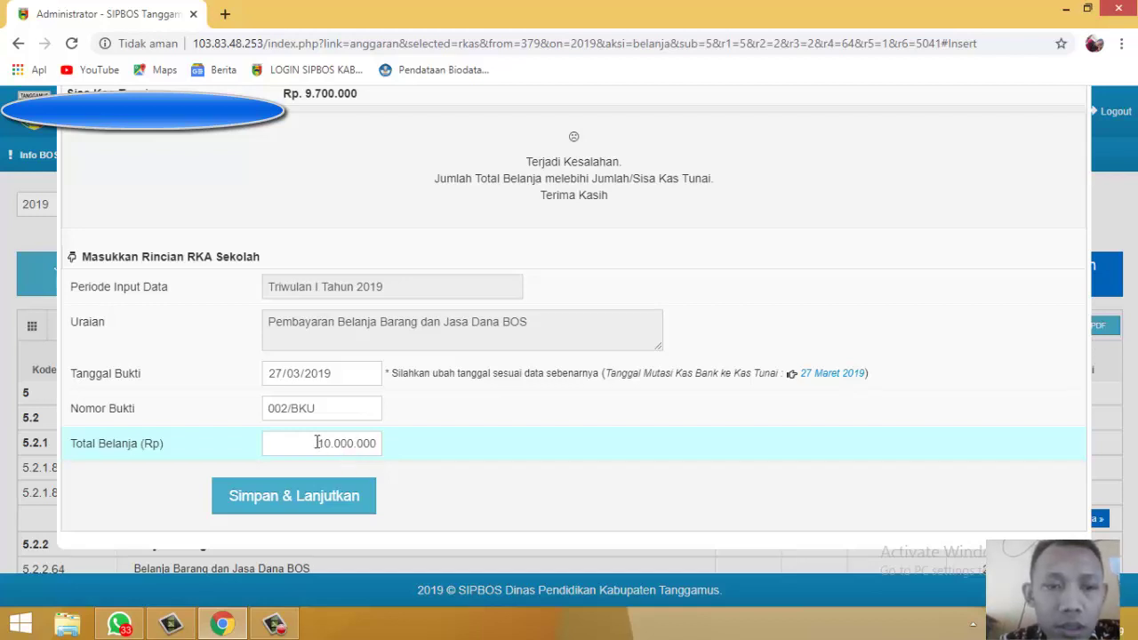
left_click_drag(317, 443, 418, 444)
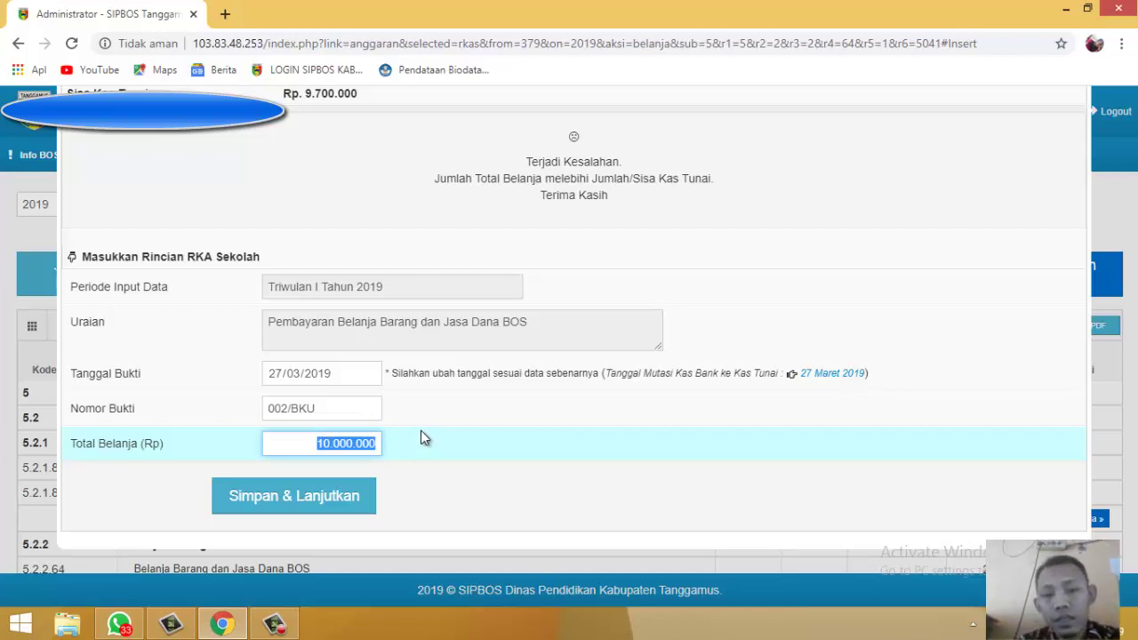
type("5.000.00")
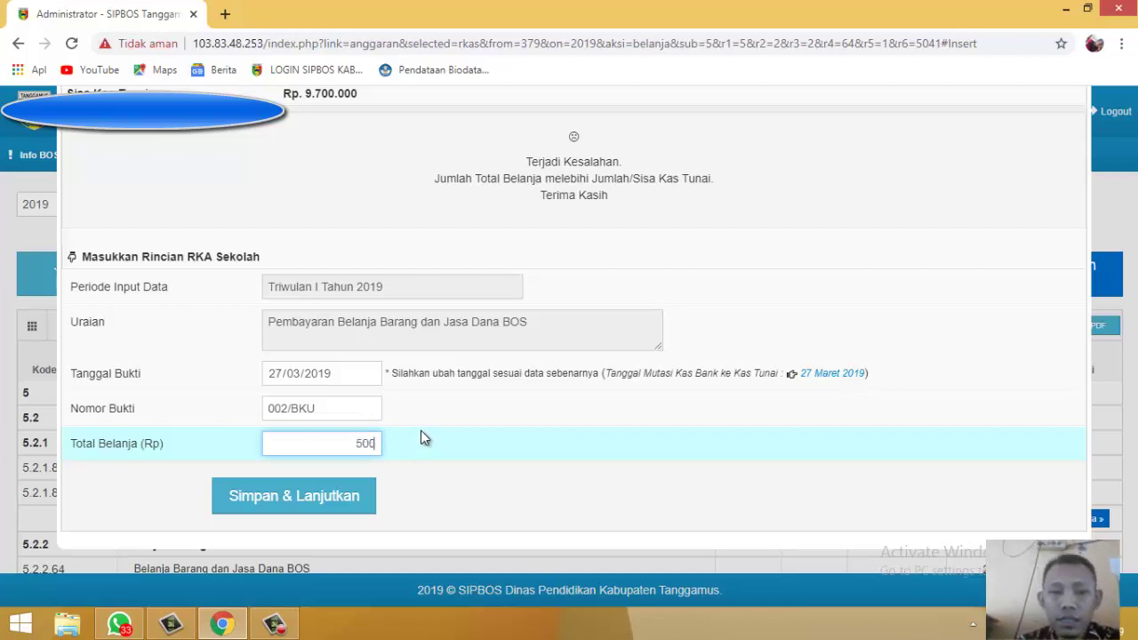
type("0")
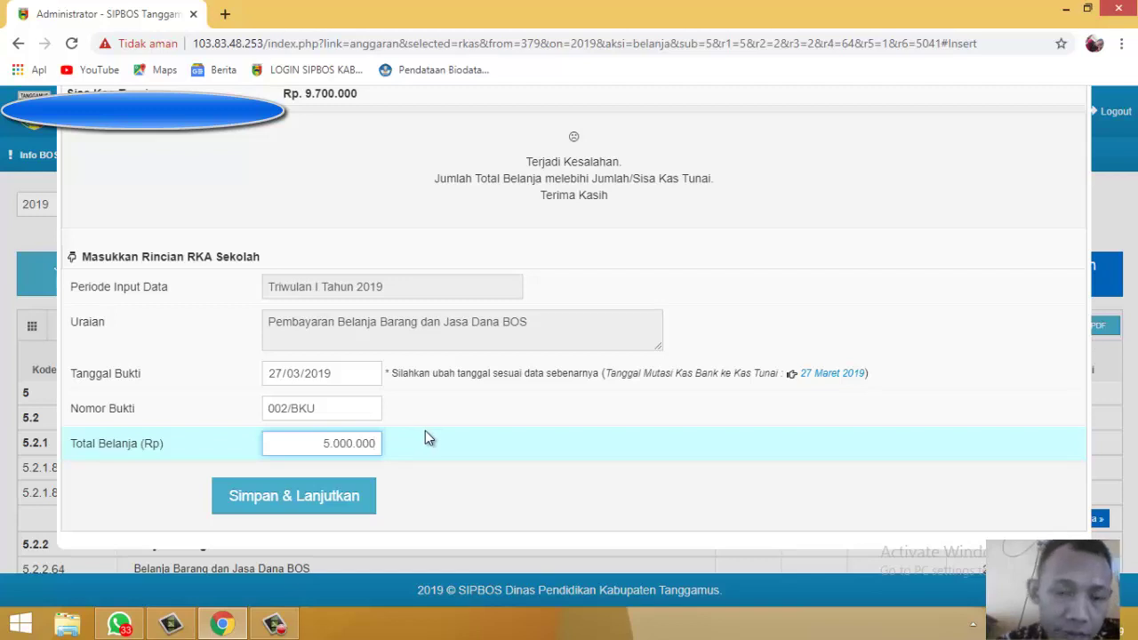
left_click(347, 512)
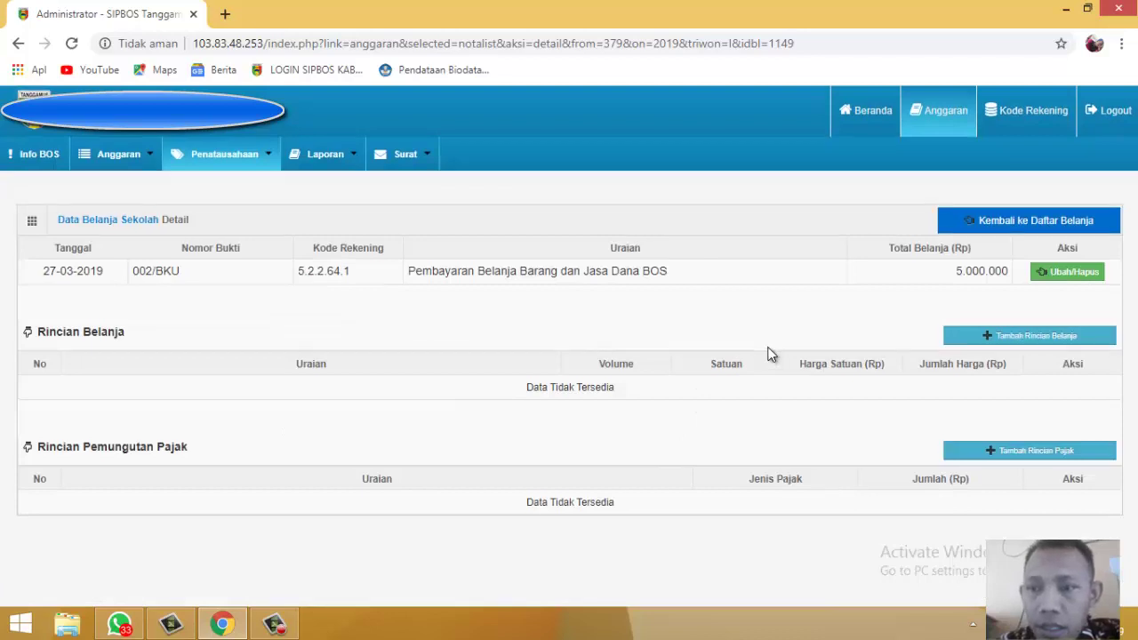
Step: Start a detail line on note 002/BKU described as 'Belanja Alat Tulis Kantor dan lain nya'
scroll(768, 352, "down", 1)
scroll(761, 354, "up", 1)
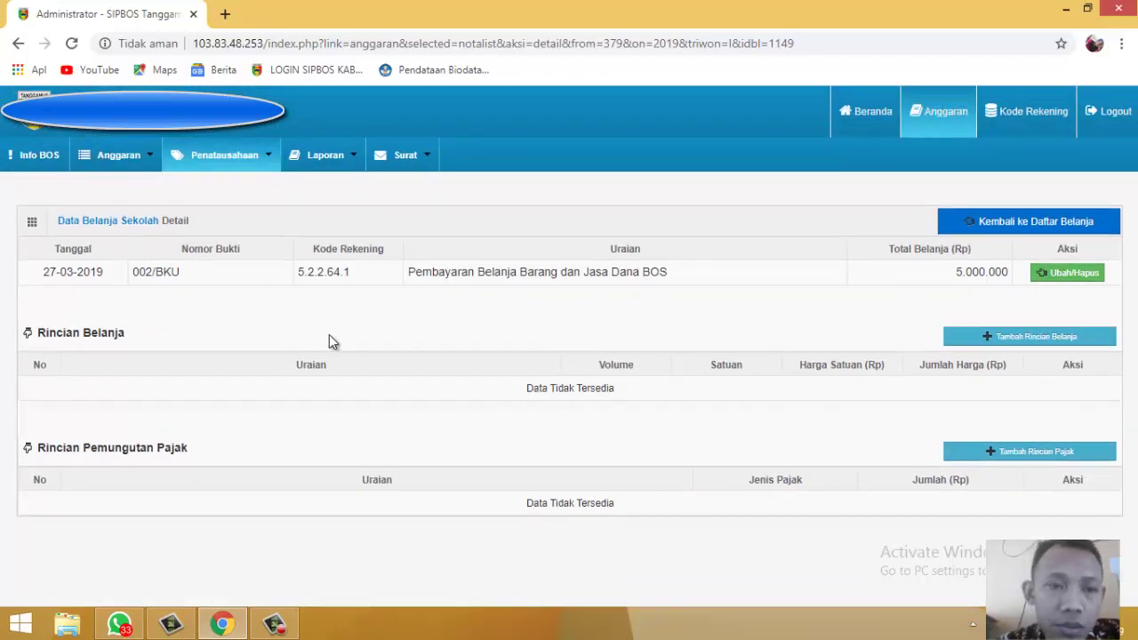
scroll(533, 329, "down", 1)
scroll(800, 298, "up", 1)
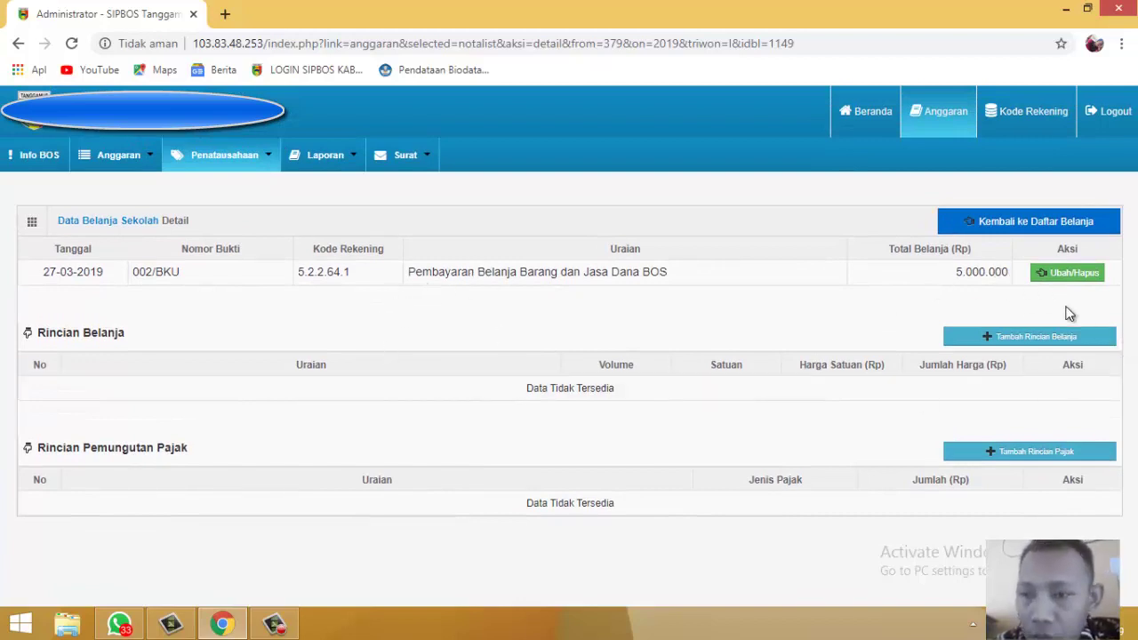
left_click(1031, 342)
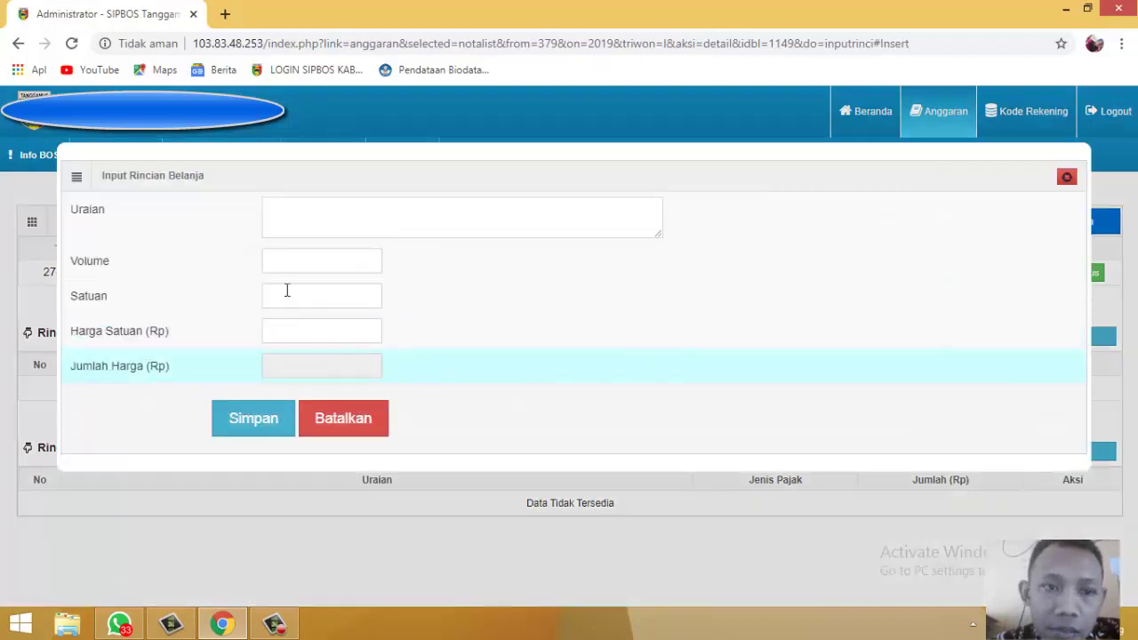
left_click(286, 218)
type("B")
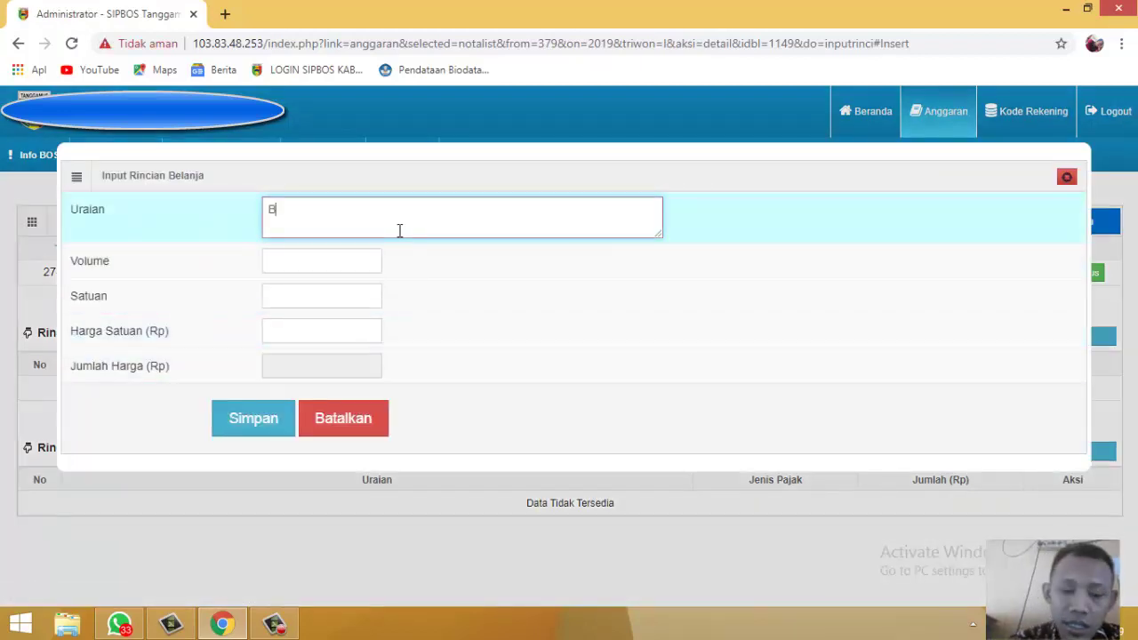
type("elanja ")
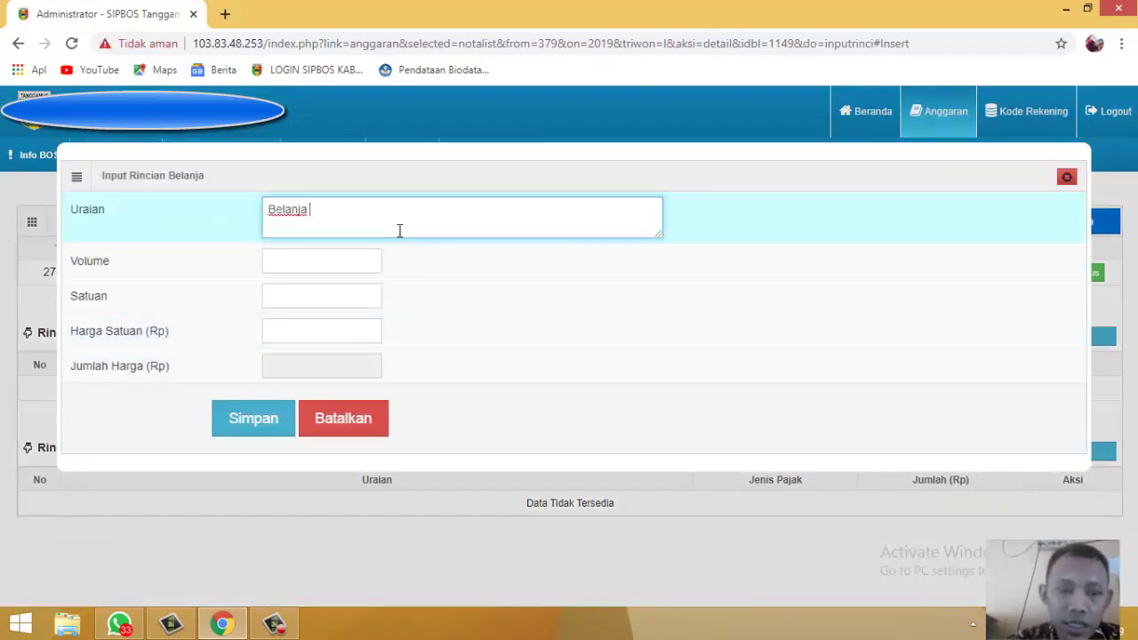
type("Alat ")
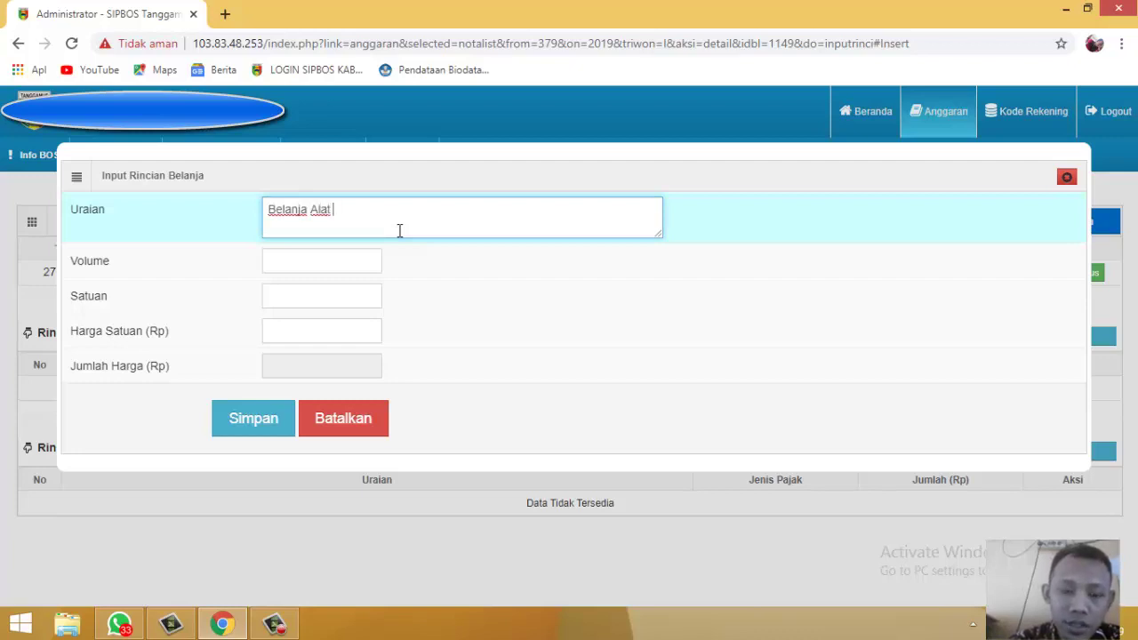
type("Tulis K")
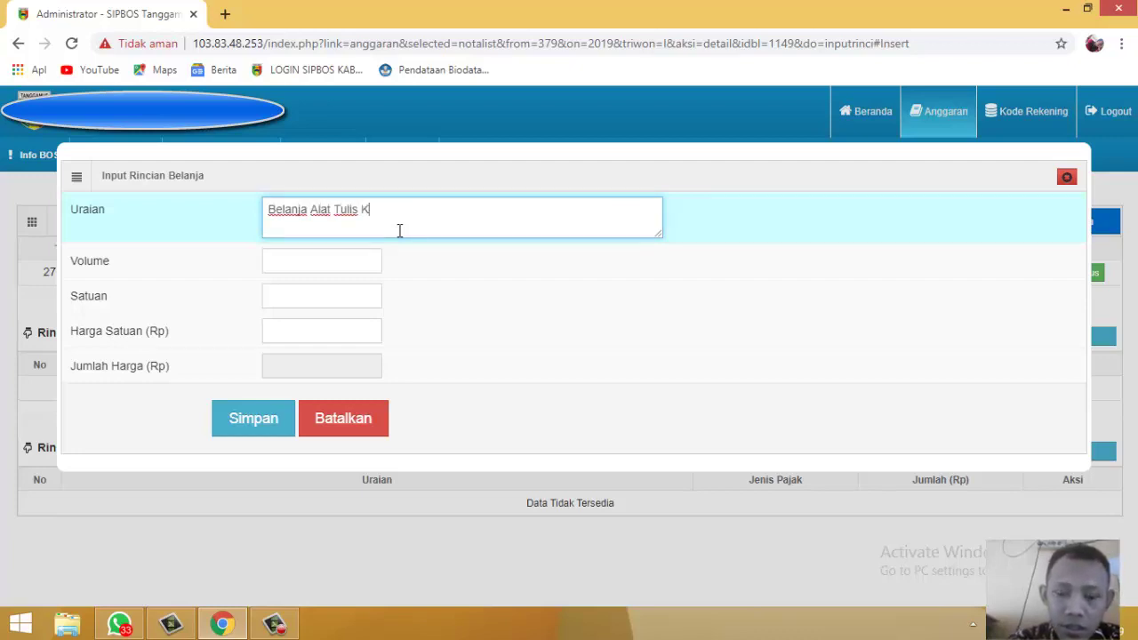
type("antor dan")
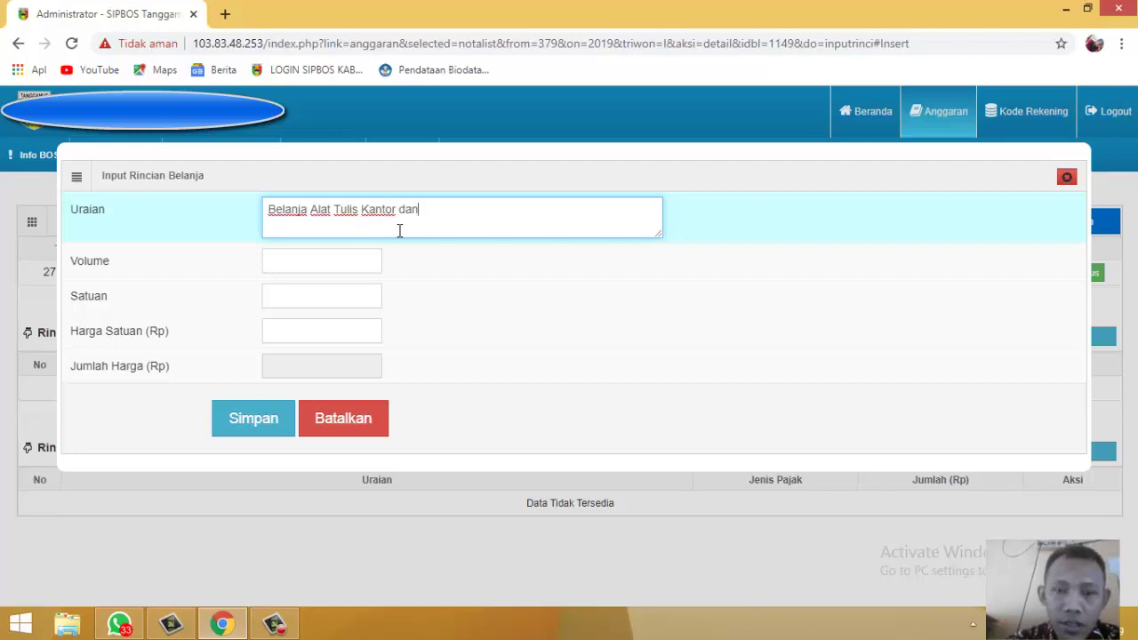
type(" lain nya")
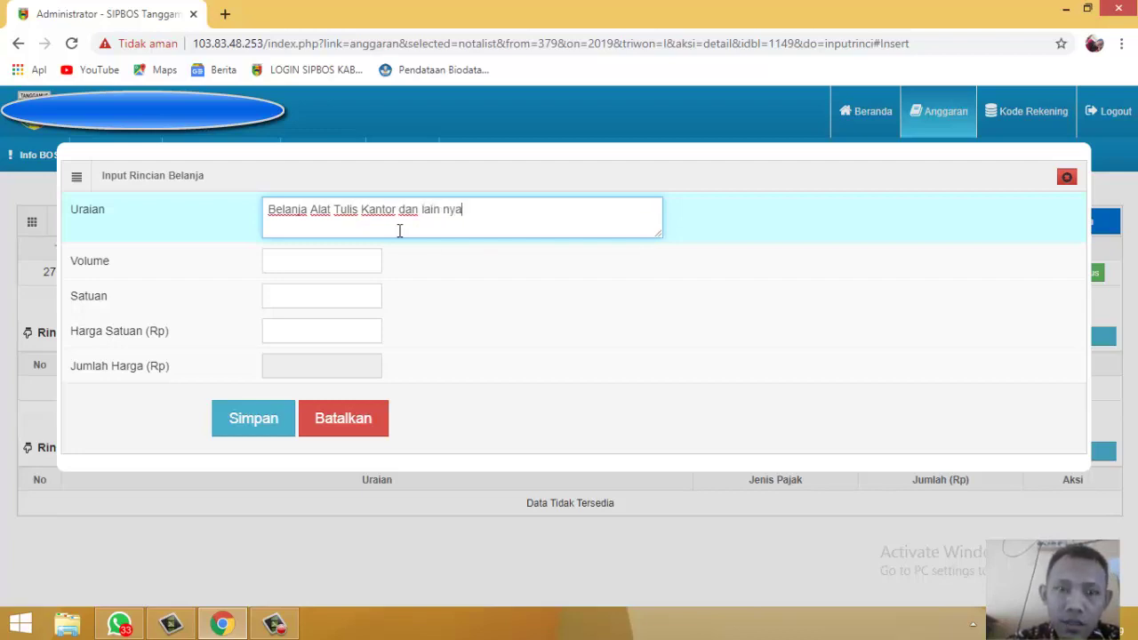
Step: Set volume 1, unit Ls and unit price 1500000, then save the detail line
left_click(350, 260)
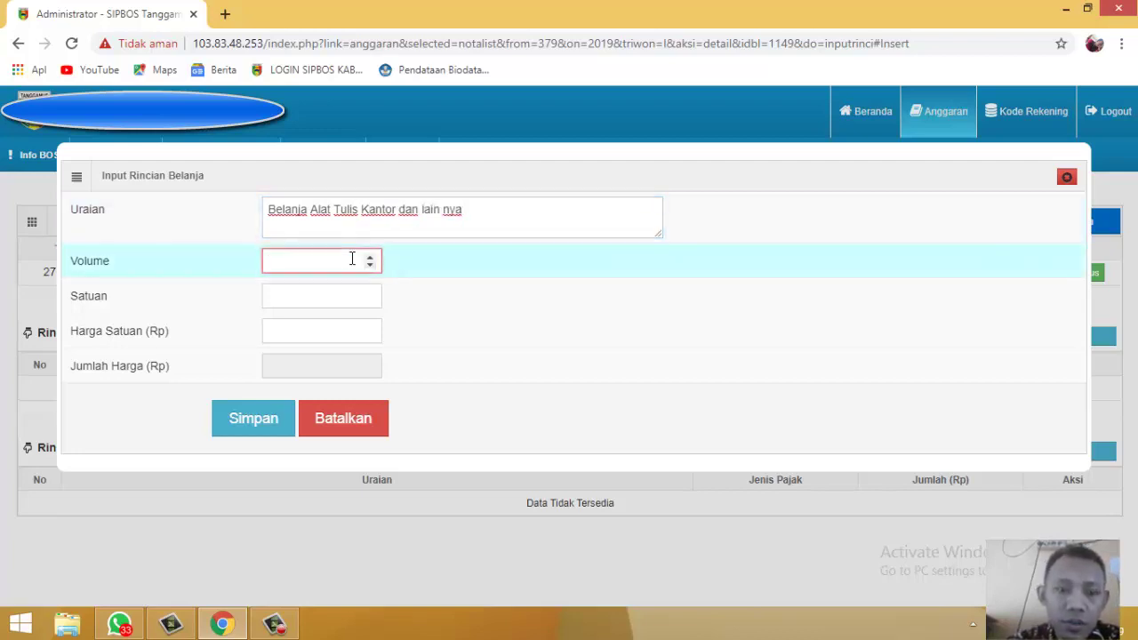
type("1")
left_click(333, 295)
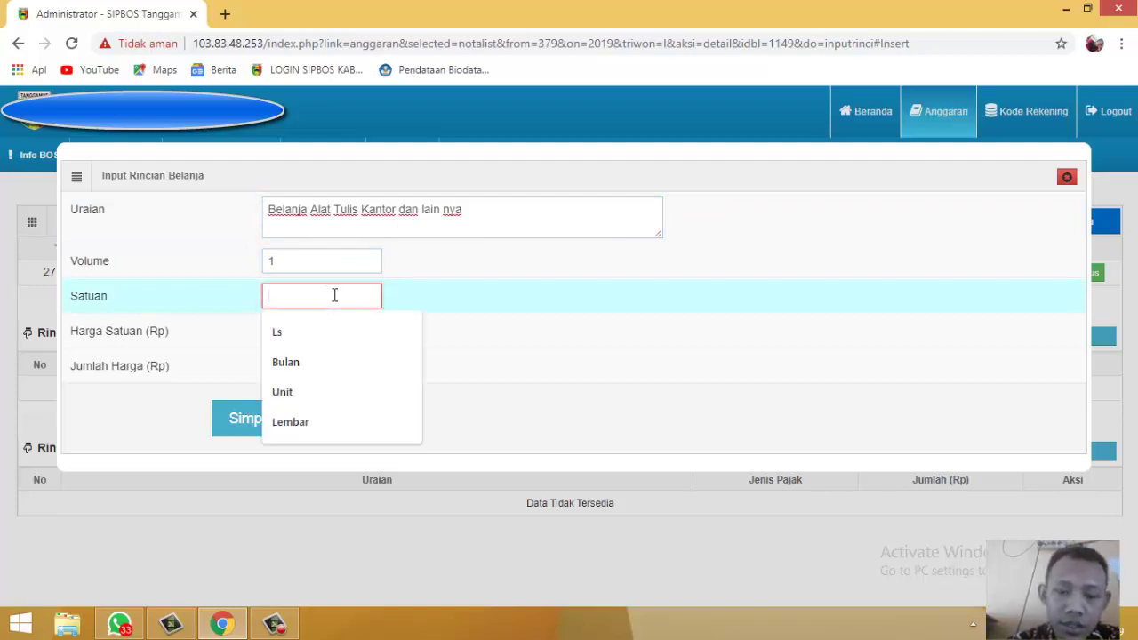
left_click(350, 331)
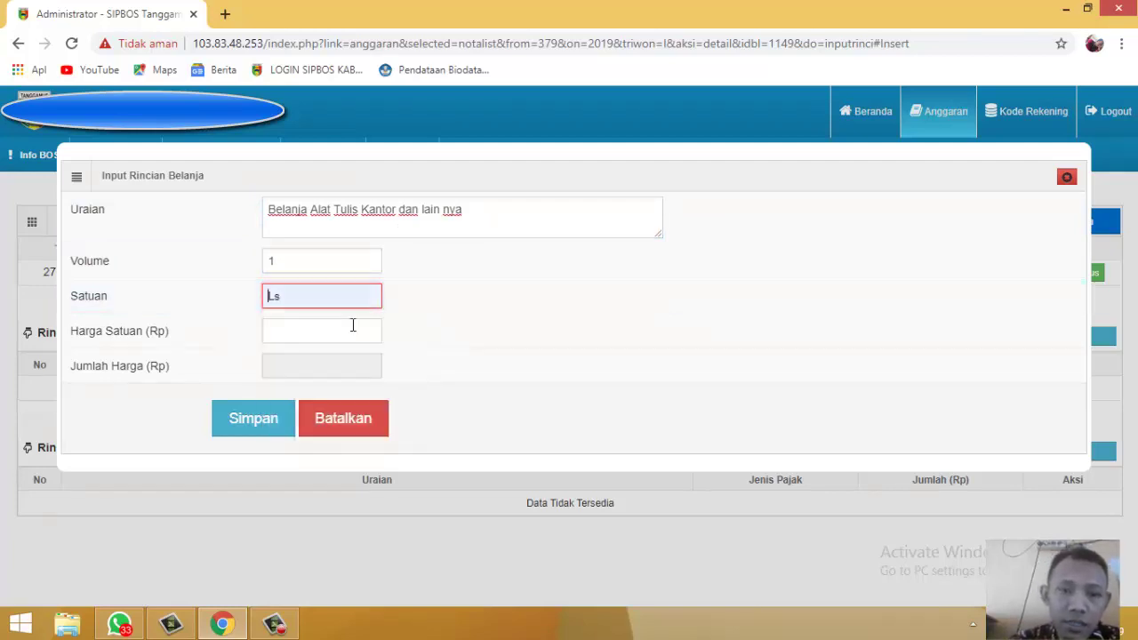
left_click(351, 331)
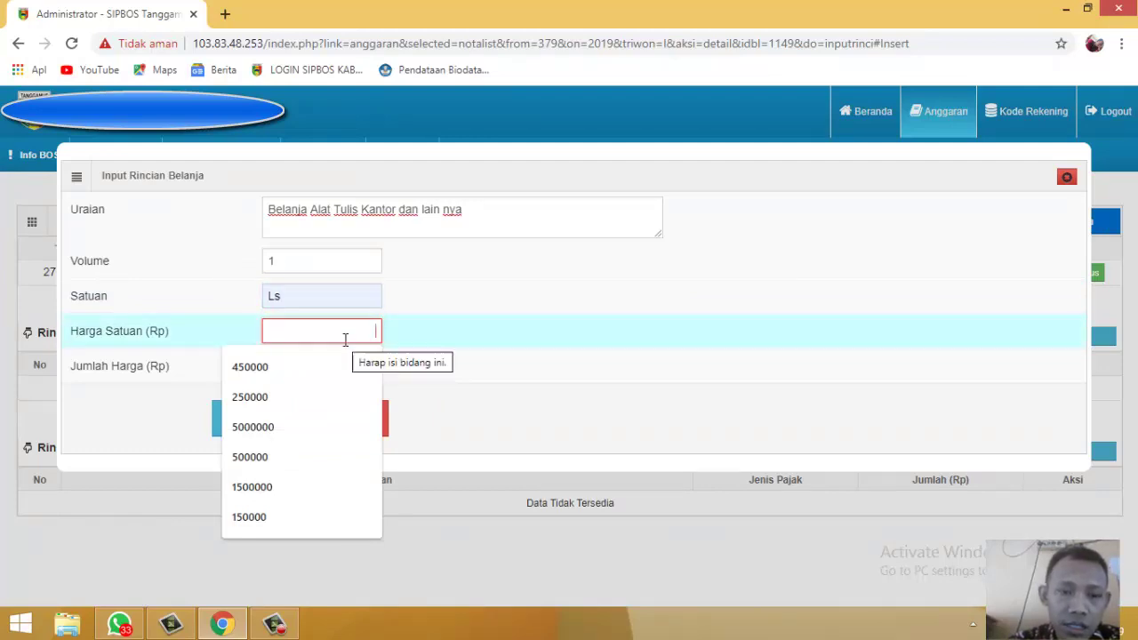
left_click(298, 485)
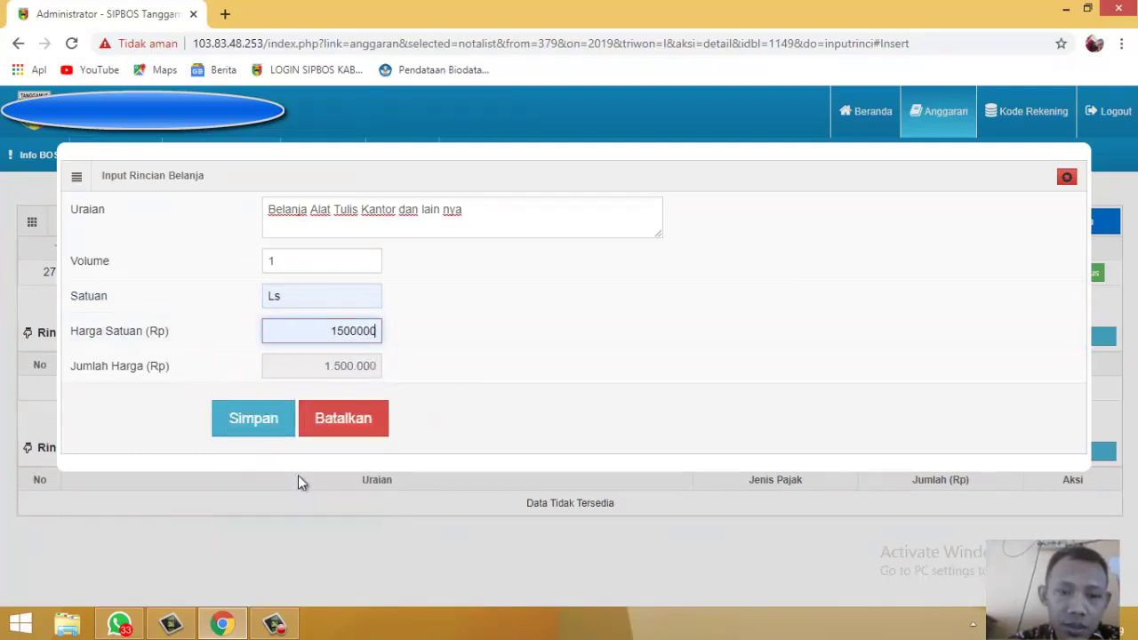
left_click(273, 425)
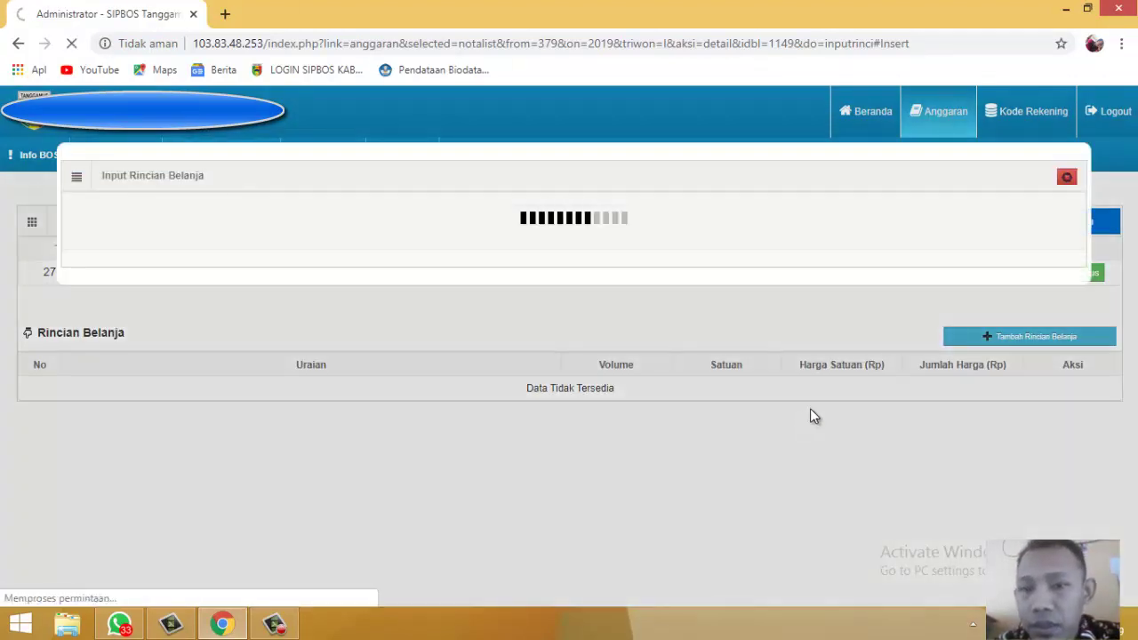
scroll(850, 391, "down", 1)
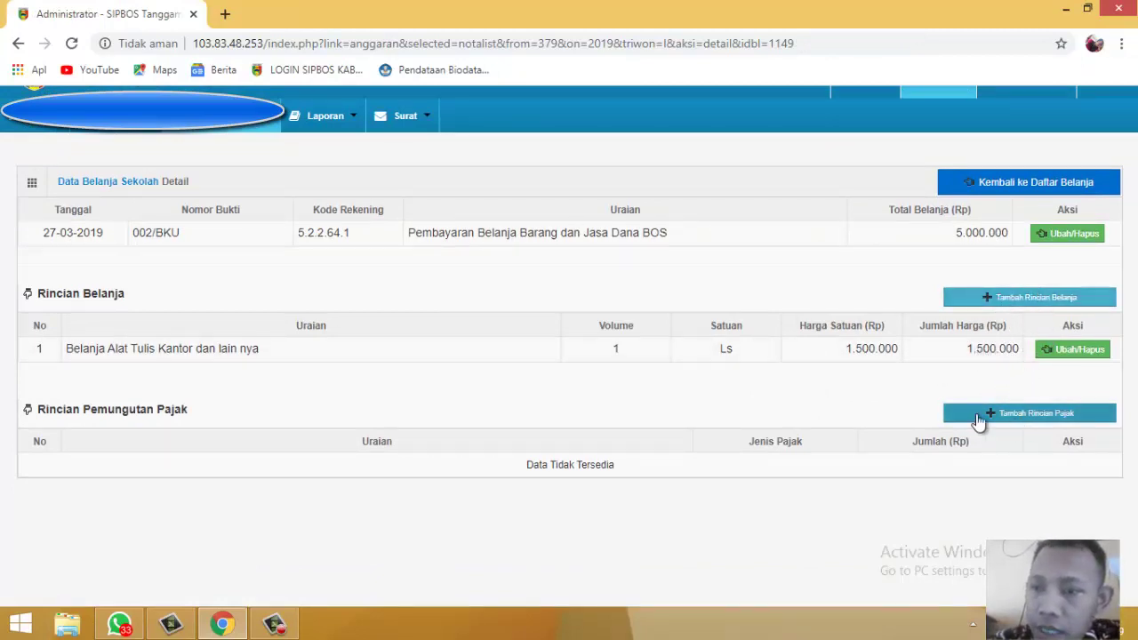
left_click_drag(1032, 234, 959, 234)
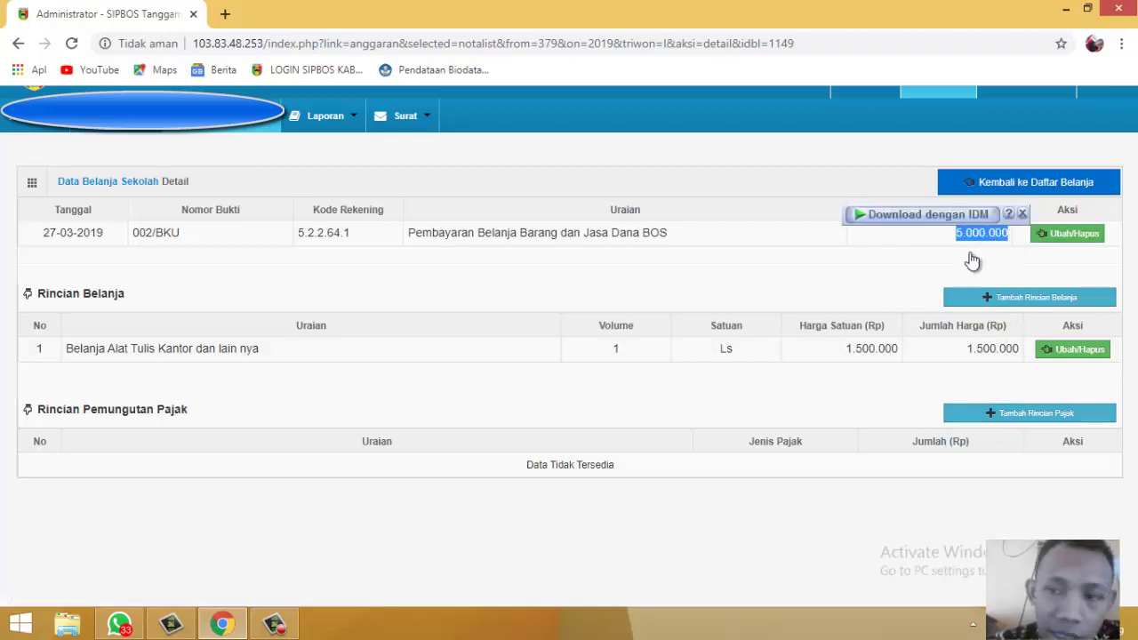
left_click(973, 259)
left_click_drag(948, 244, 990, 264)
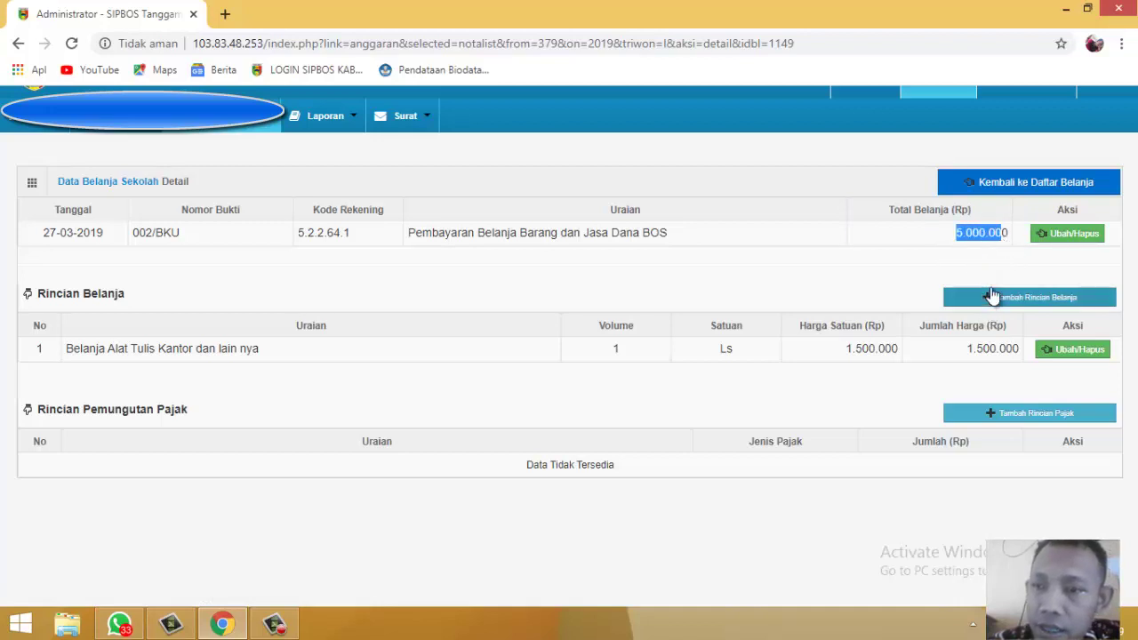
left_click(994, 259)
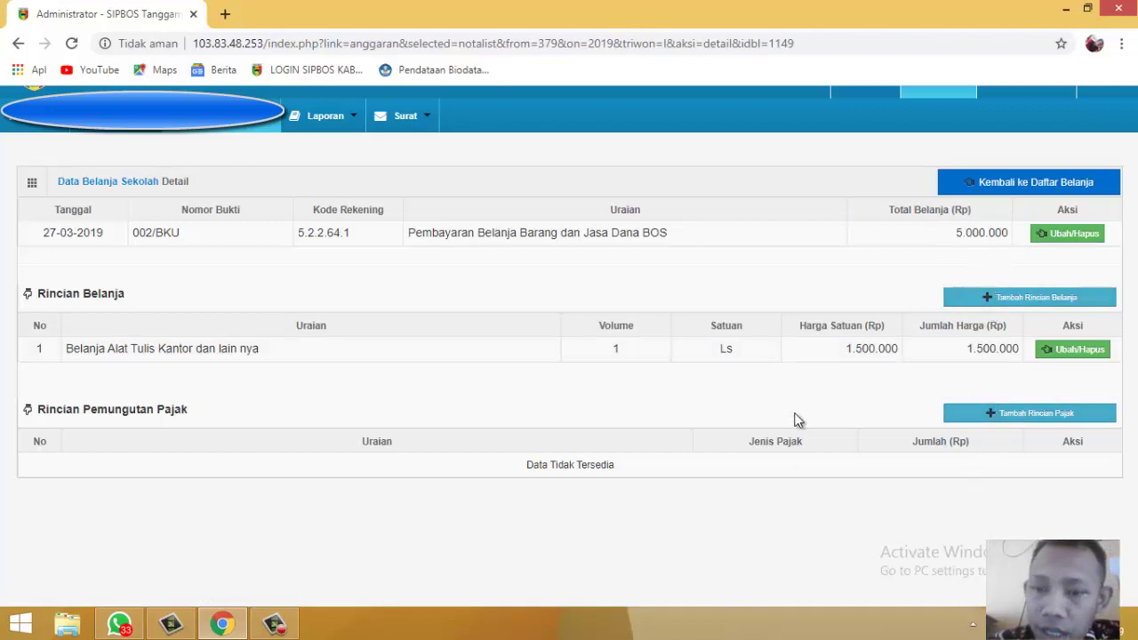
Step: Go back to the spending list and bring up the 2019 RKA BOS budget table for a new entry
left_click(1030, 183)
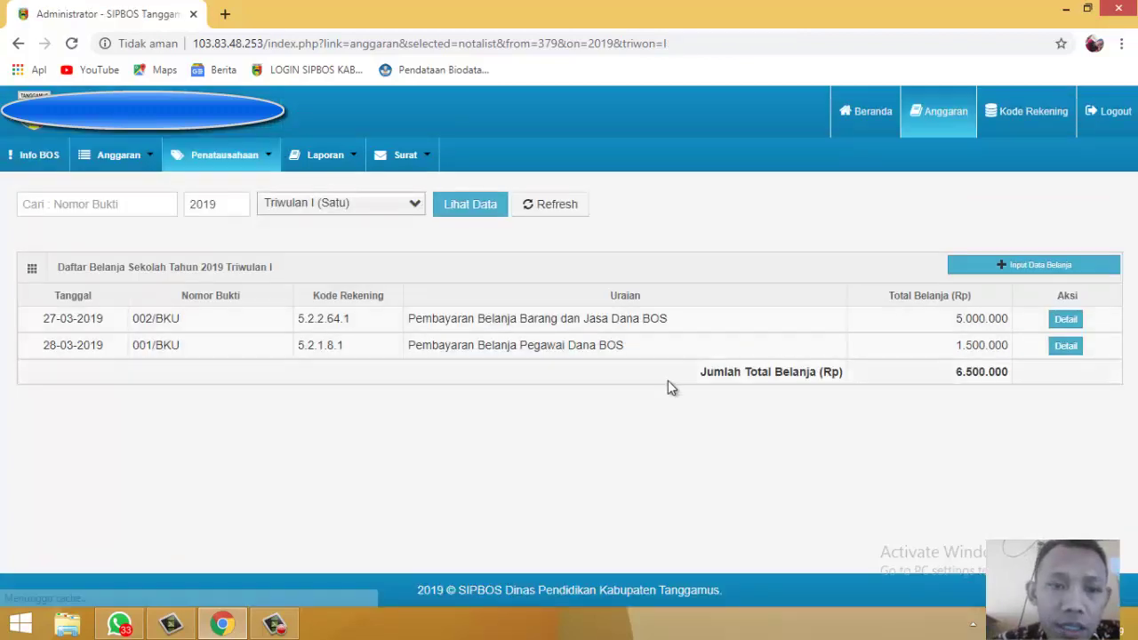
left_click(1019, 267)
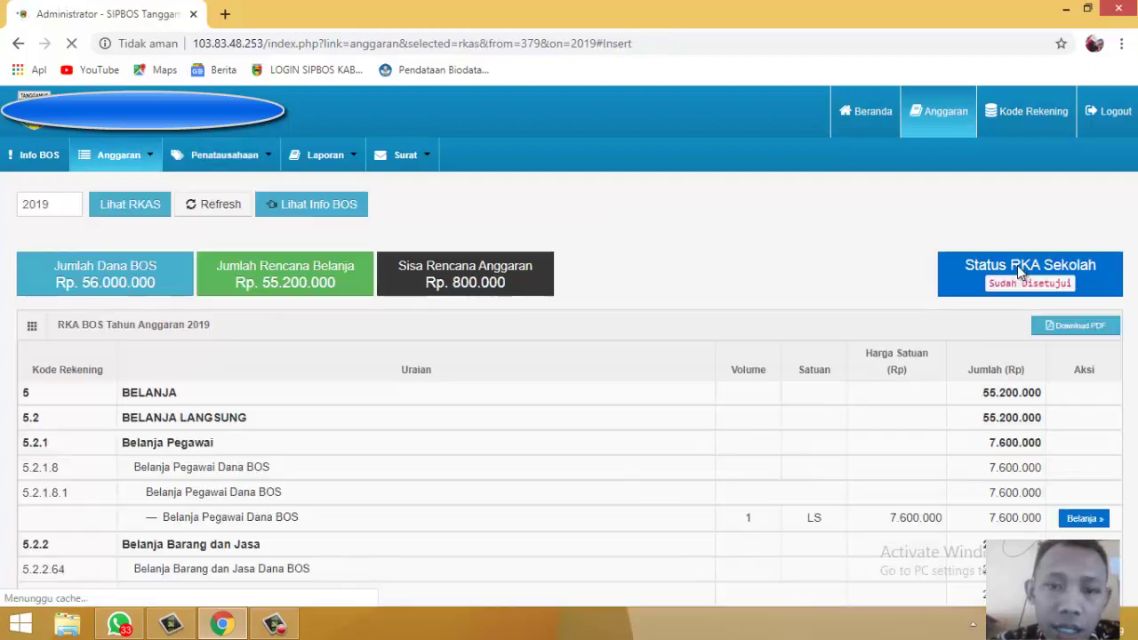
scroll(857, 368, "down", 4)
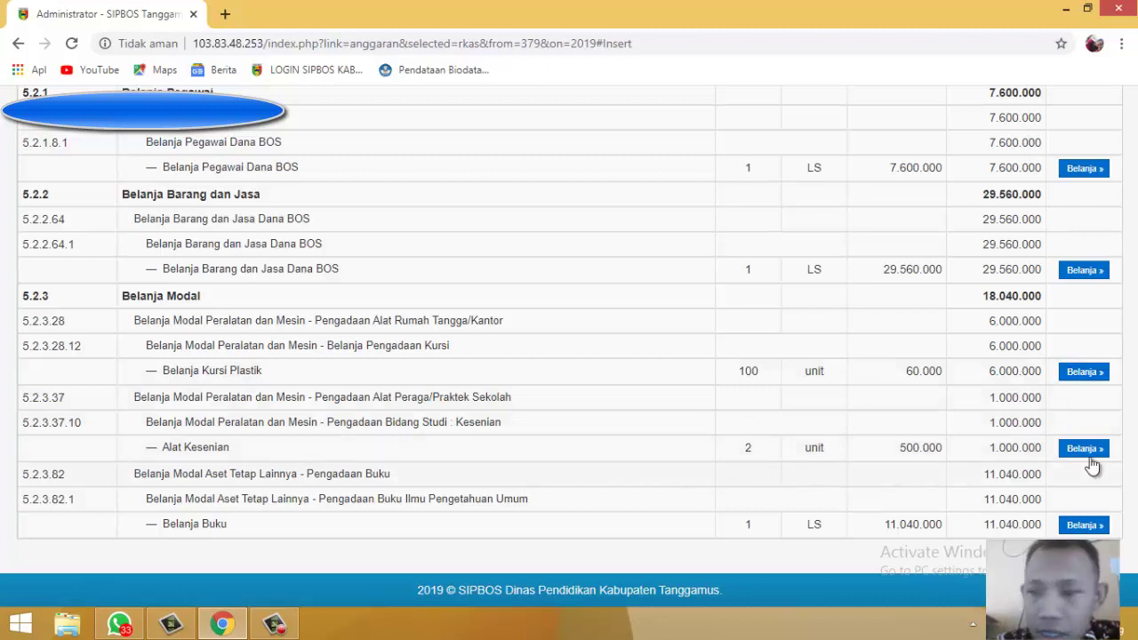
Step: Open the Belanja Kursi Plastik spending form, then close it unsaved without entering values
left_click(1084, 371)
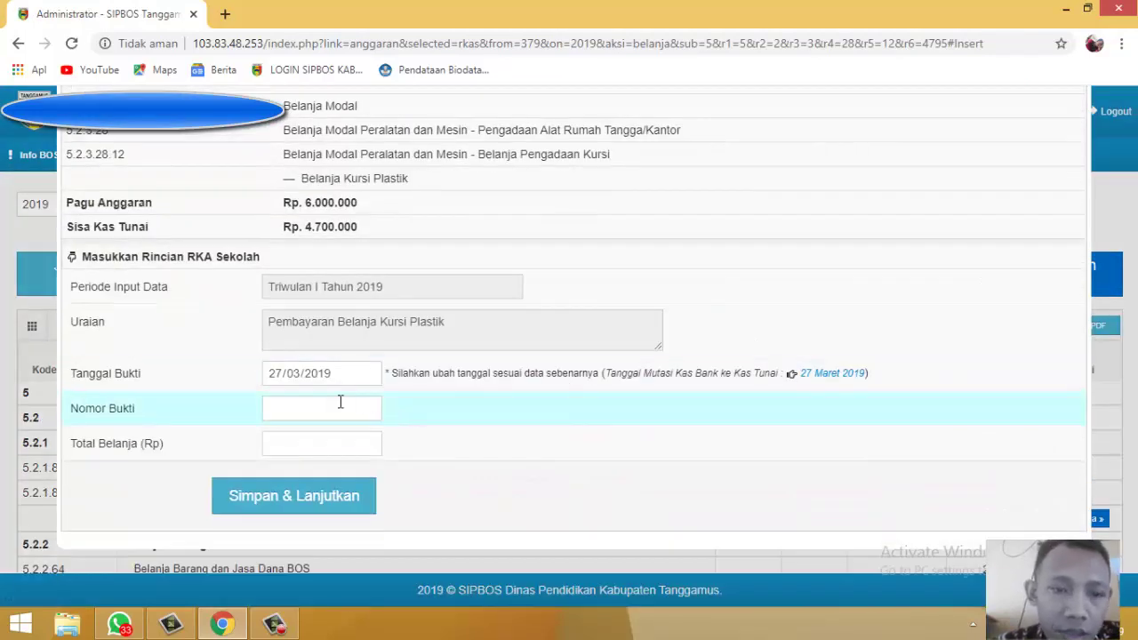
left_click(340, 402)
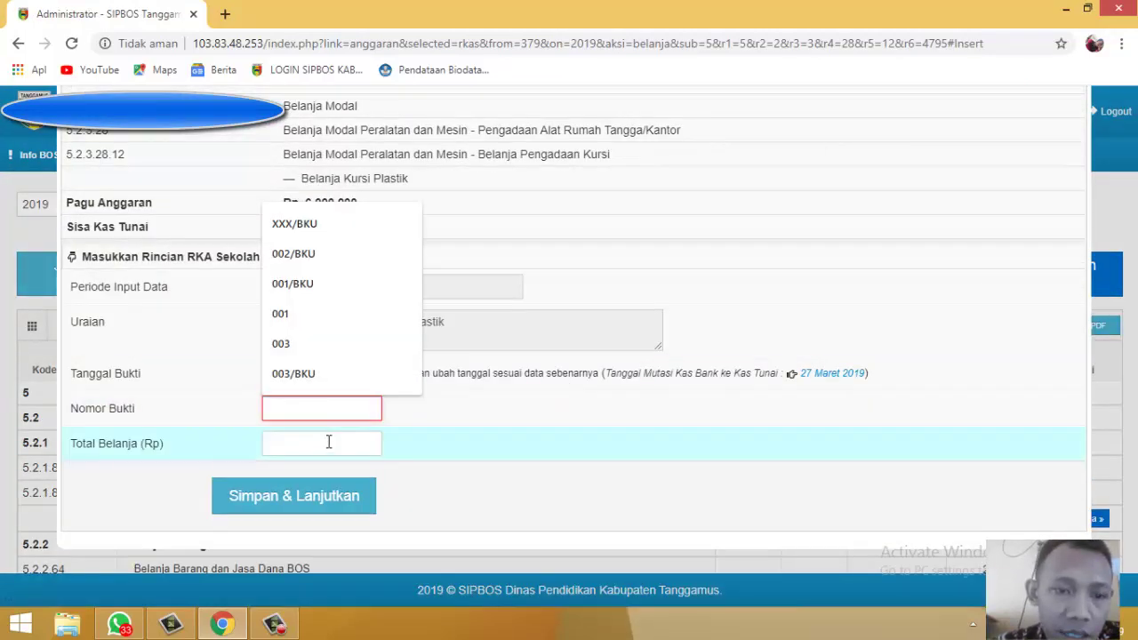
left_click(328, 444)
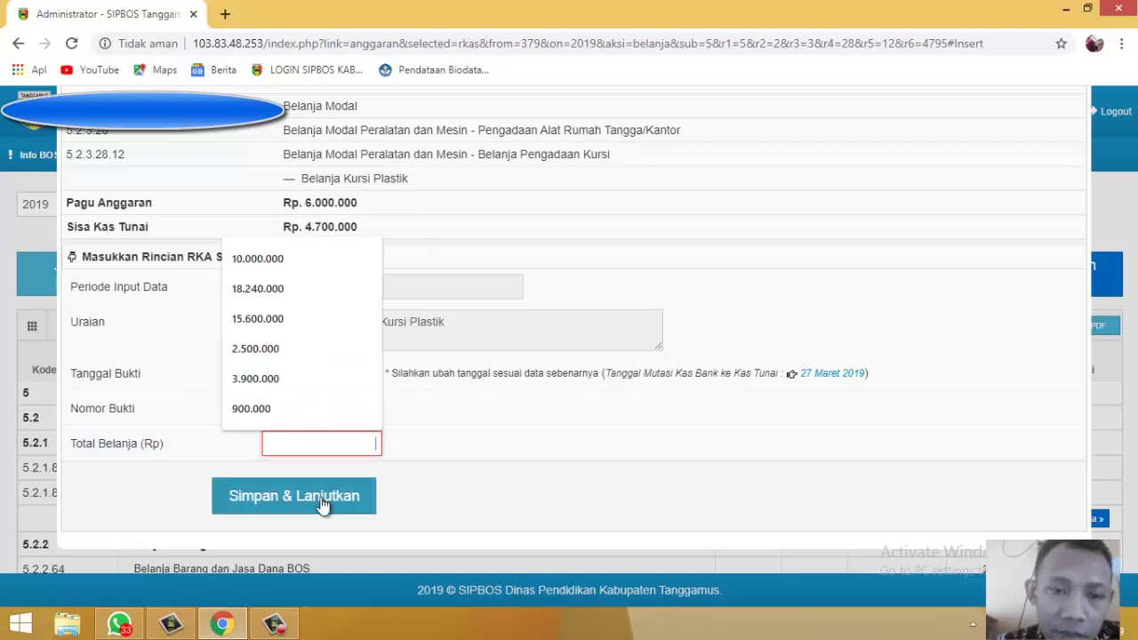
left_click(678, 444)
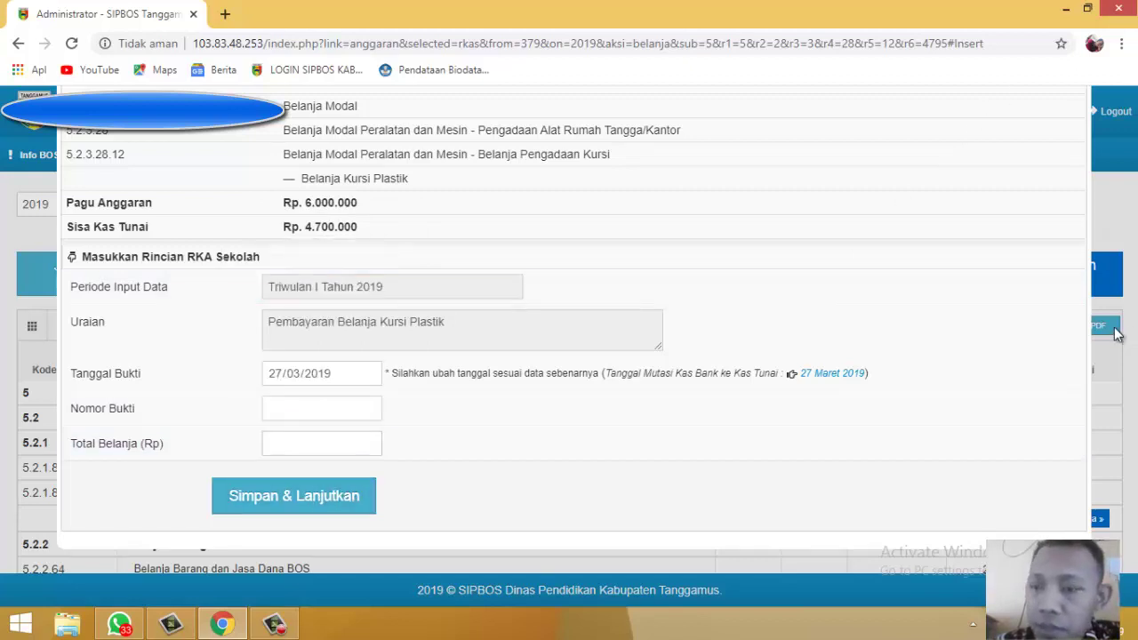
scroll(1075, 193, "up", 4)
left_click(1074, 177)
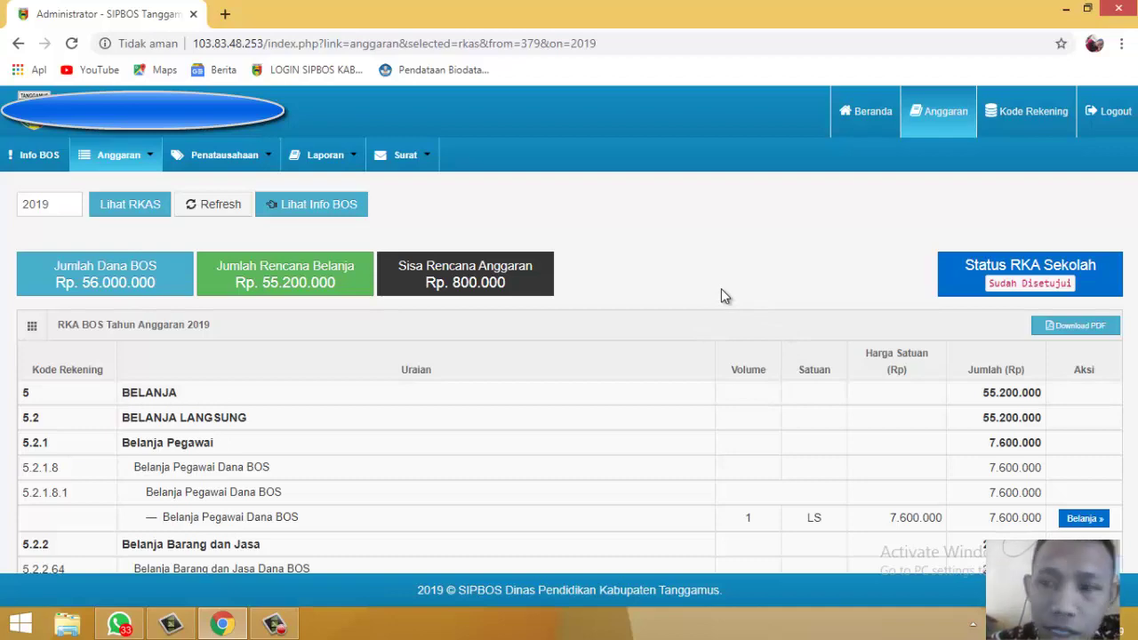
scroll(721, 288, "down", 4)
scroll(721, 289, "up", 4)
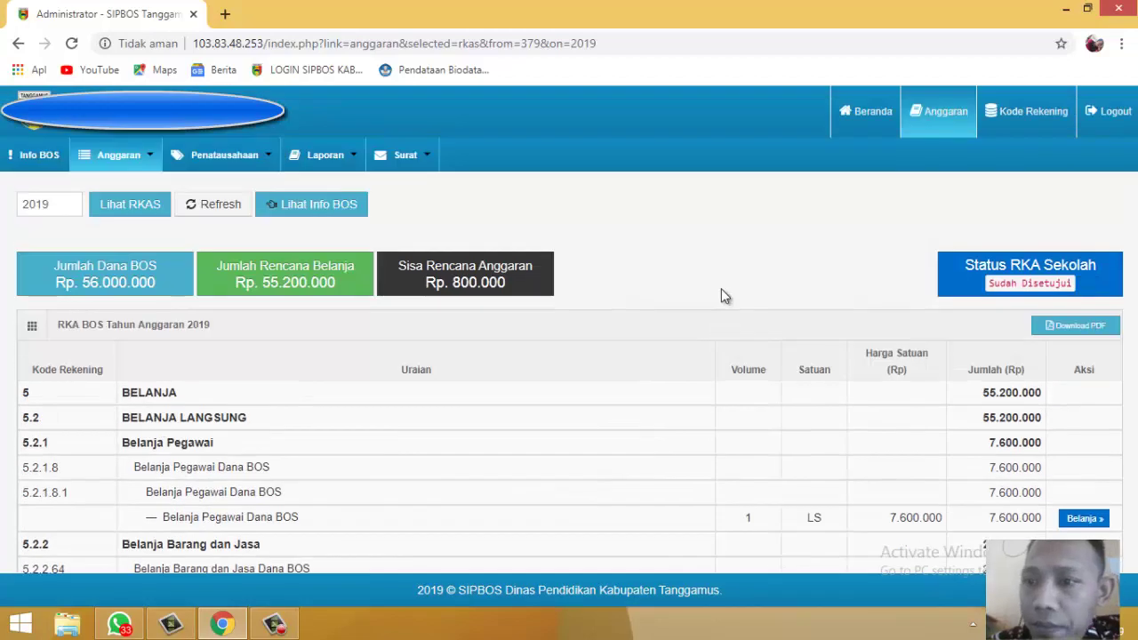
scroll(722, 289, "down", 3)
scroll(721, 289, "up", 3)
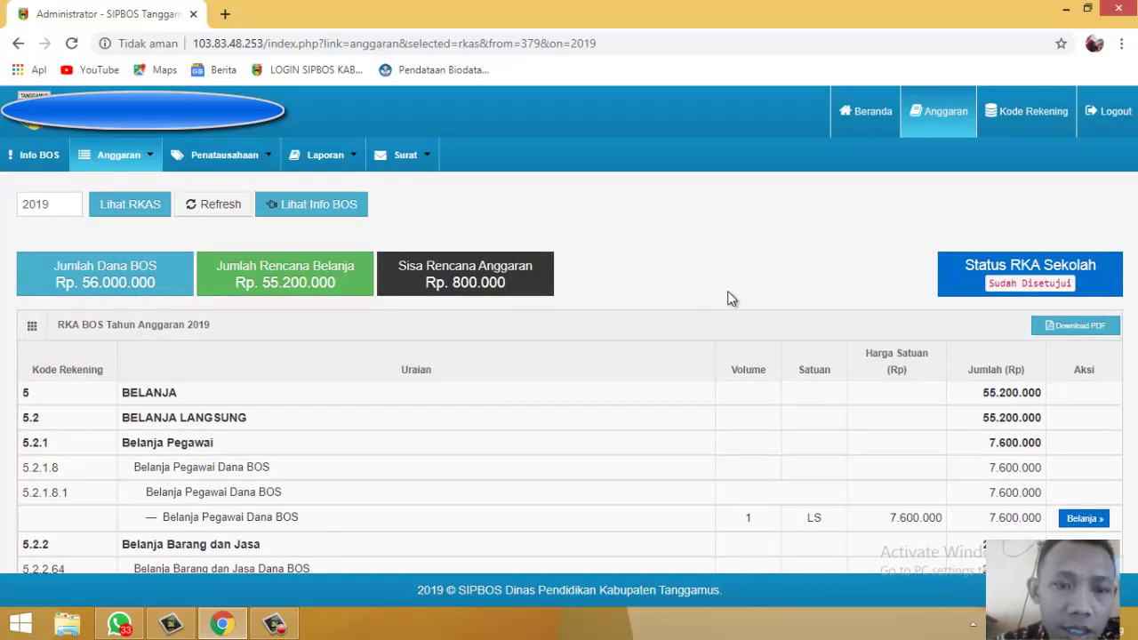
scroll(736, 299, "down", 3)
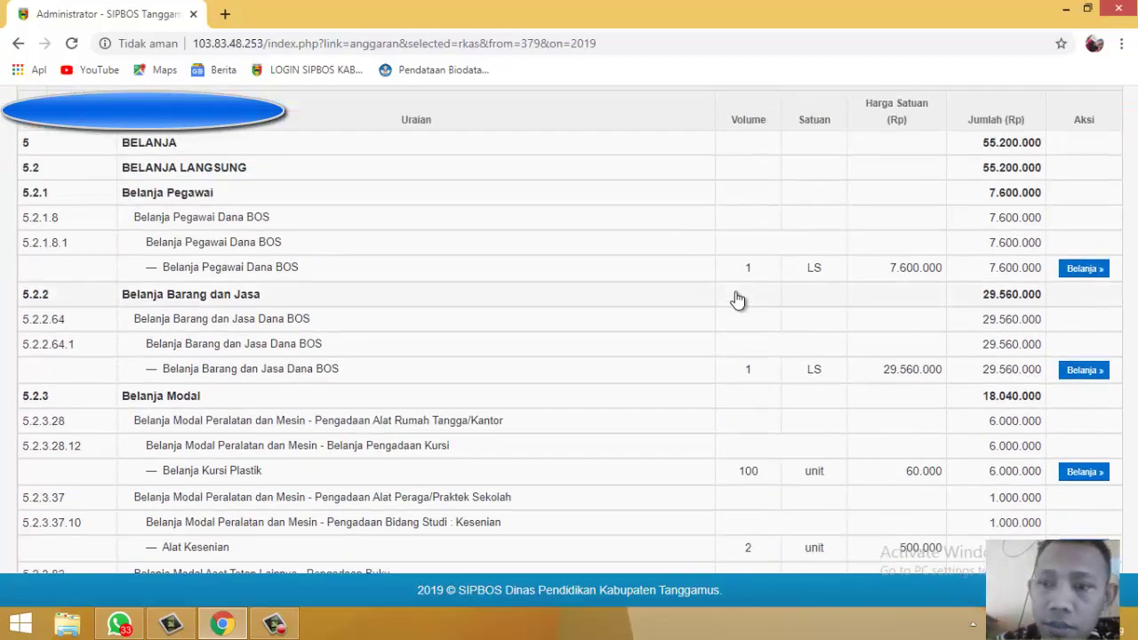
scroll(737, 300, "up", 3)
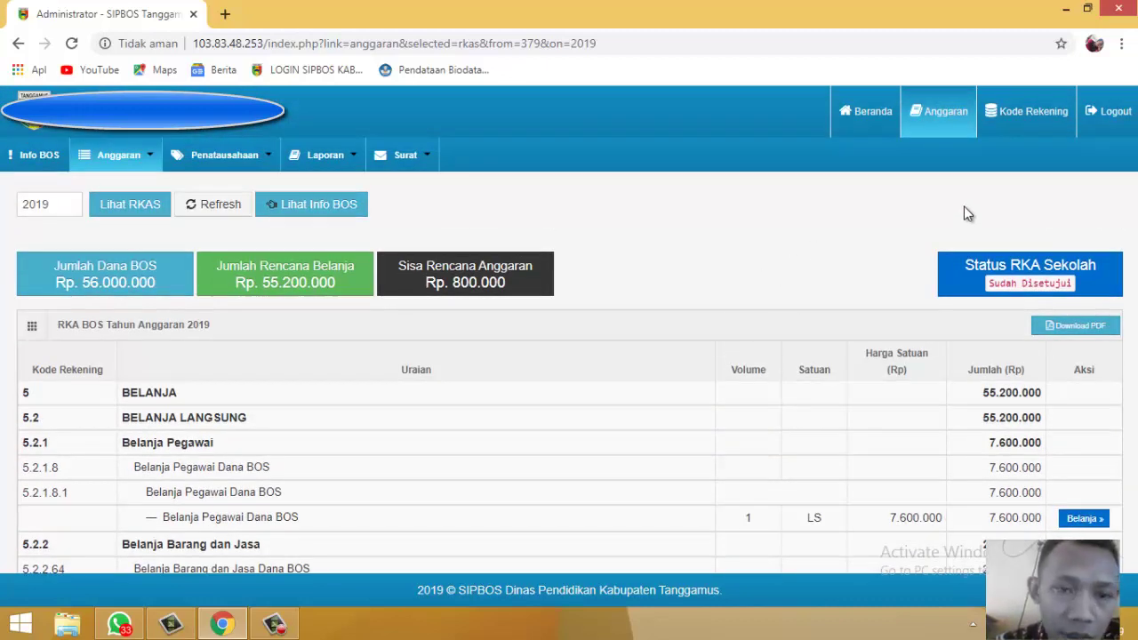
left_click(276, 625)
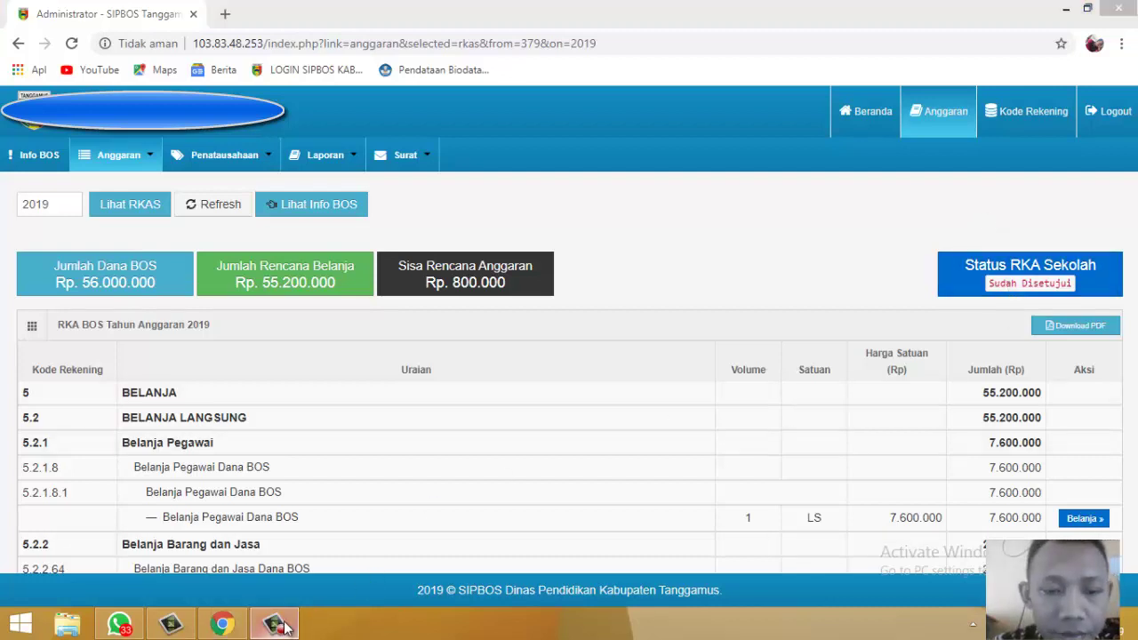